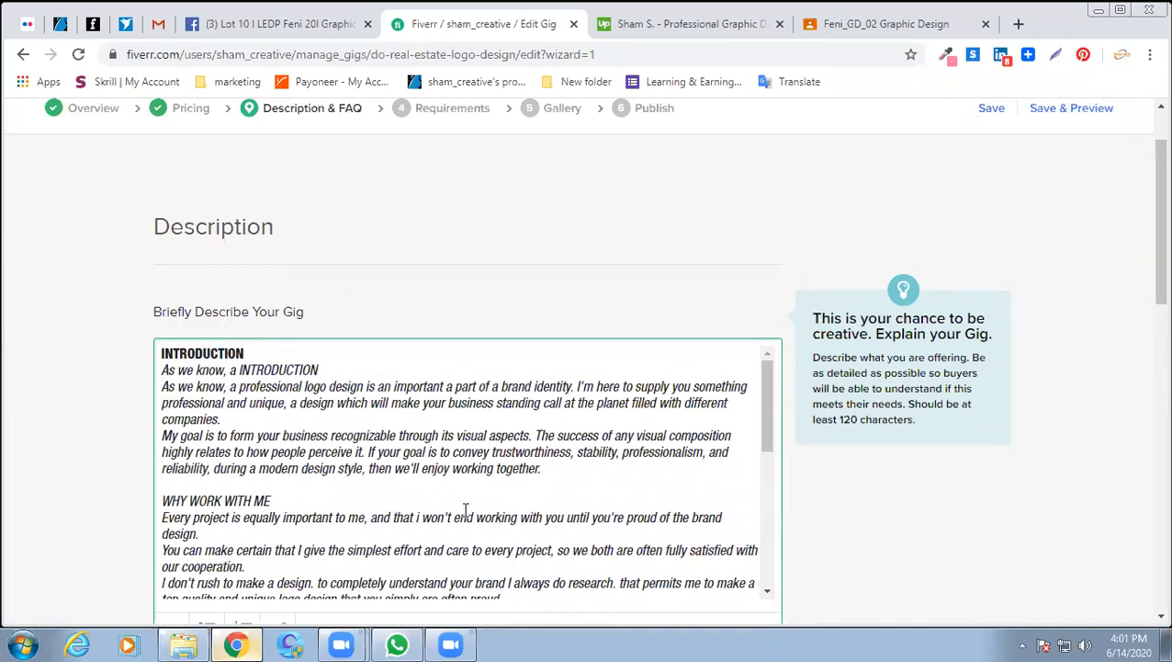
Replace "design" with "professional logo design" in the introduction phrase "a design which will make your business standing call".
{"action": "scroll", "coordinate": [460, 503], "scroll_direction": "up", "scroll_amount": 1}
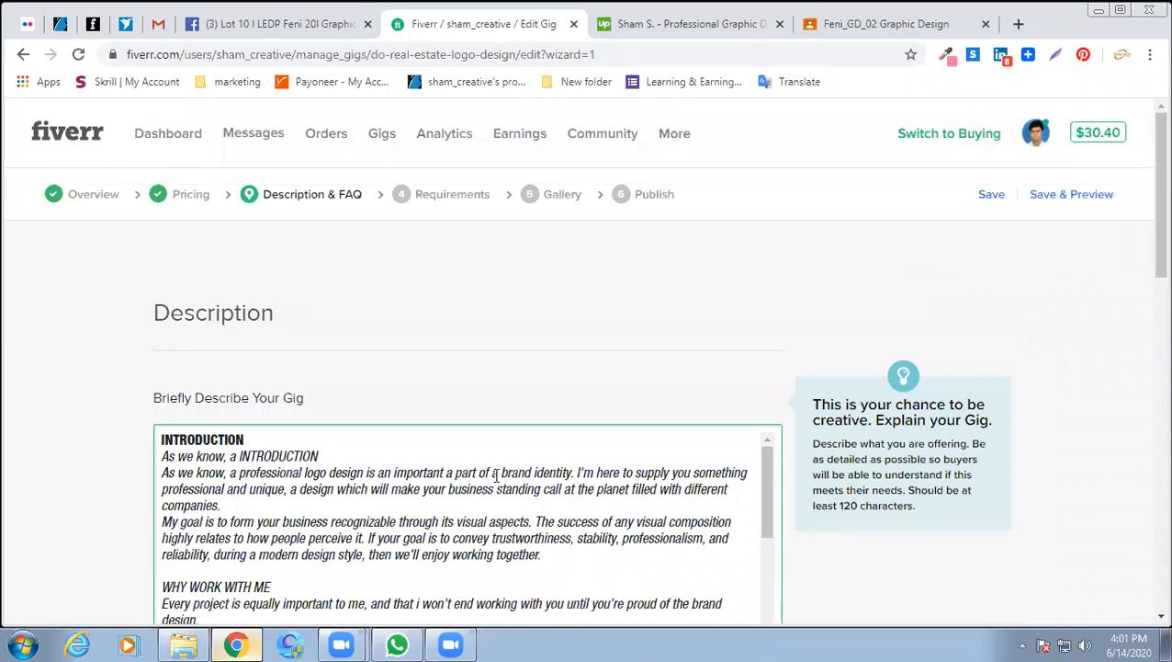
{"action": "left_click_drag", "start_coordinate": [298, 489], "coordinate": [313, 494]}
{"action": "left_click", "coordinate": [303, 492]}
{"action": "left_click_drag", "start_coordinate": [299, 489], "coordinate": [336, 493]}
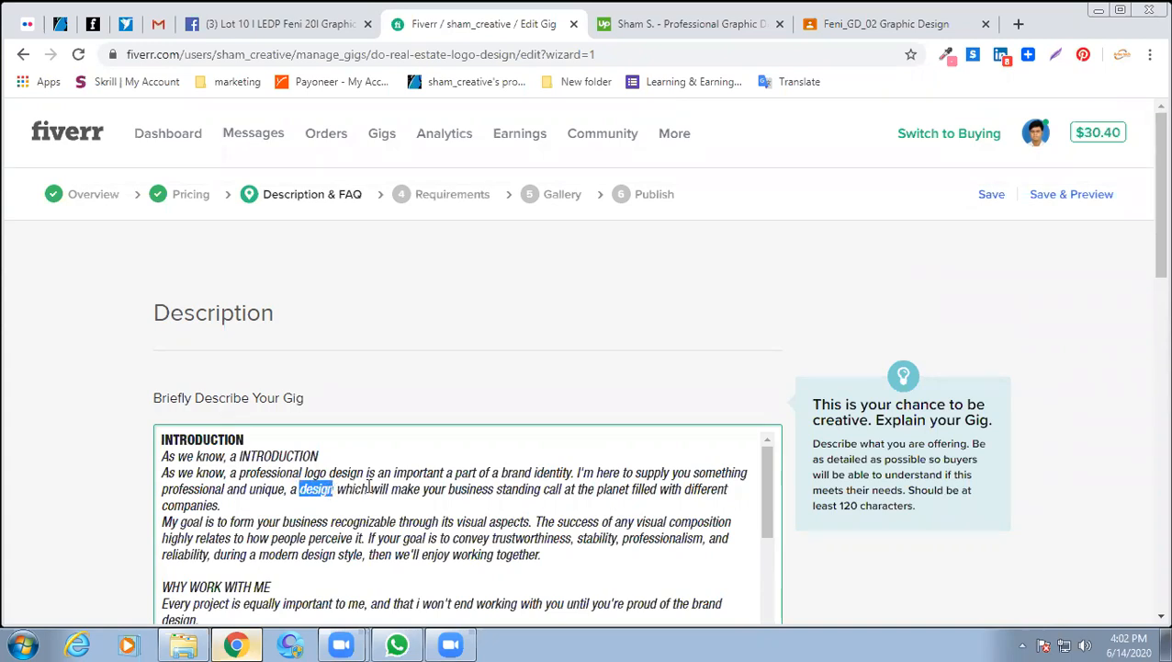
{"action": "type", "text": "professional logo design"}
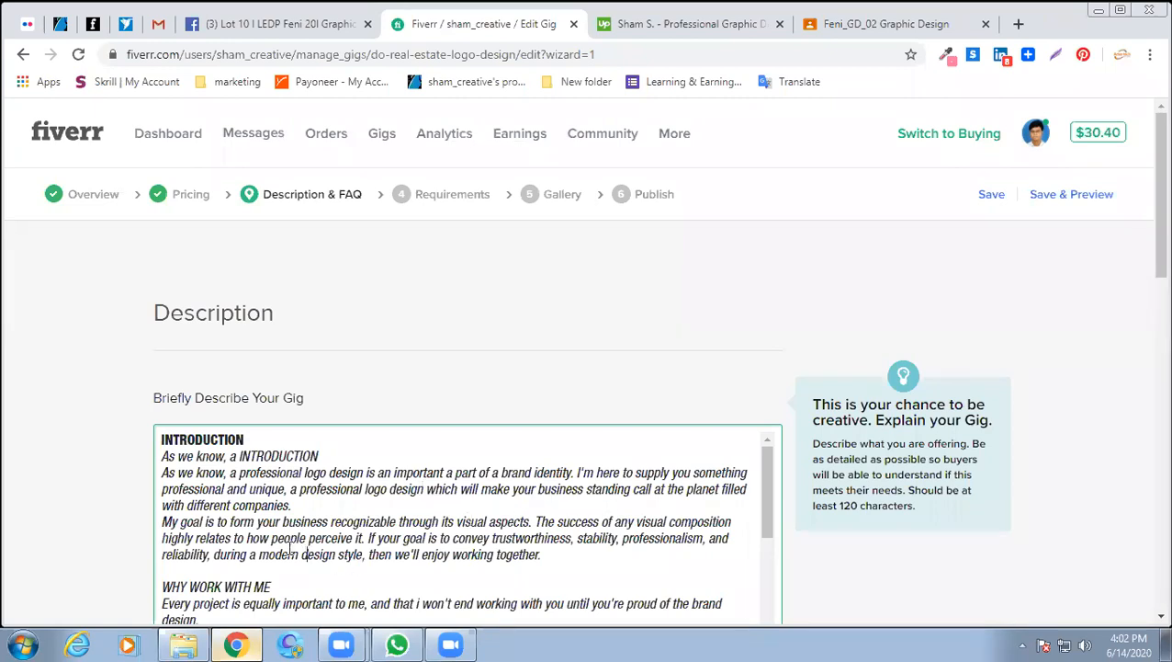
Change "I don't rush to make a design" to "I don't rush to make a professional logo design" in the first WHY WORK WITH ME section.
{"action": "scroll", "coordinate": [538, 533], "scroll_direction": "down", "scroll_amount": 1}
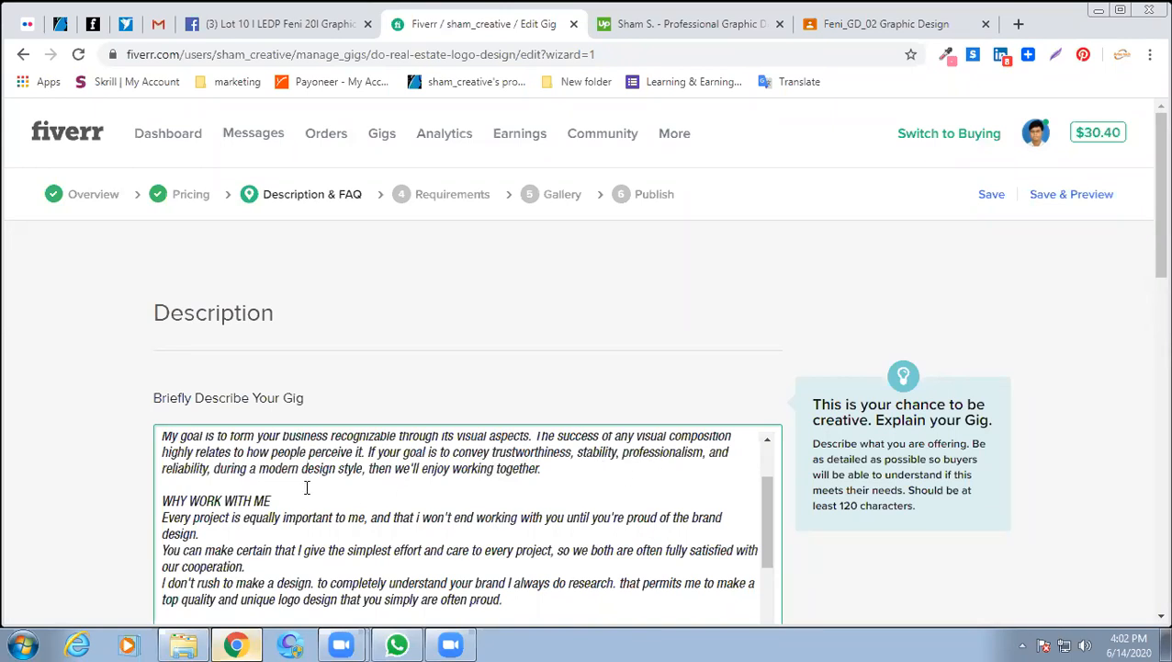
{"action": "scroll", "coordinate": [307, 487], "scroll_direction": "down", "scroll_amount": 1}
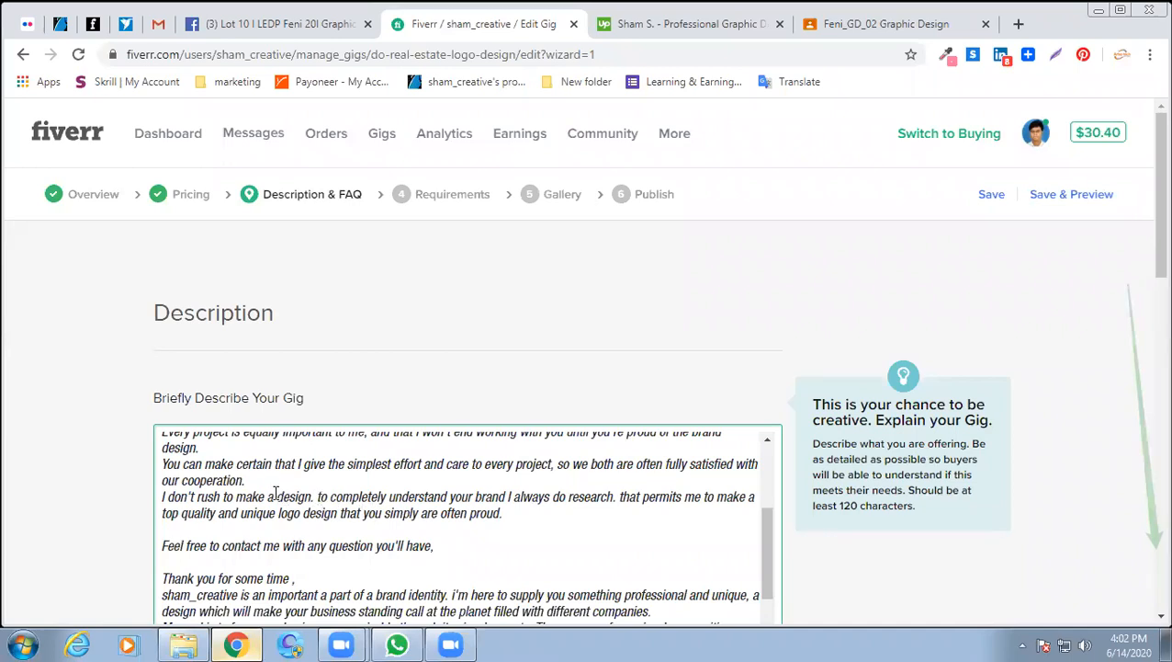
{"action": "left_click_drag", "start_coordinate": [278, 496], "coordinate": [311, 500]}
{"action": "type", "text": "professional logo design"}
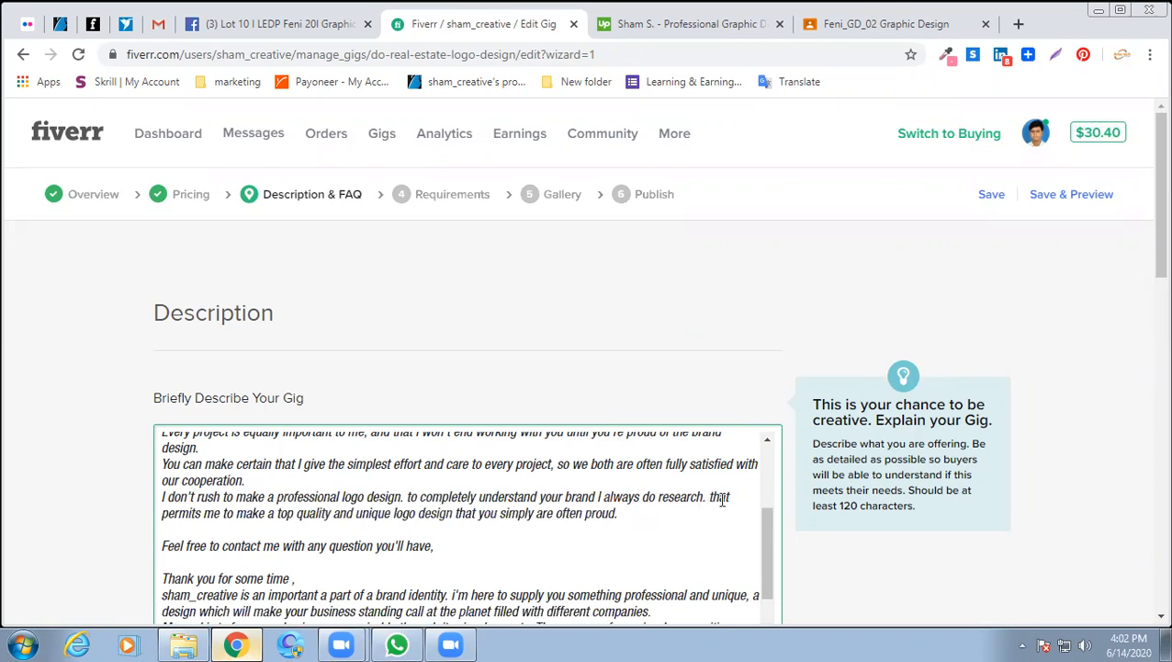
Insert a line break after the first "sham_creative" so that "is an important a part of a brand identity" starts a new line.
{"action": "scroll", "coordinate": [374, 494], "scroll_direction": "down", "scroll_amount": 1}
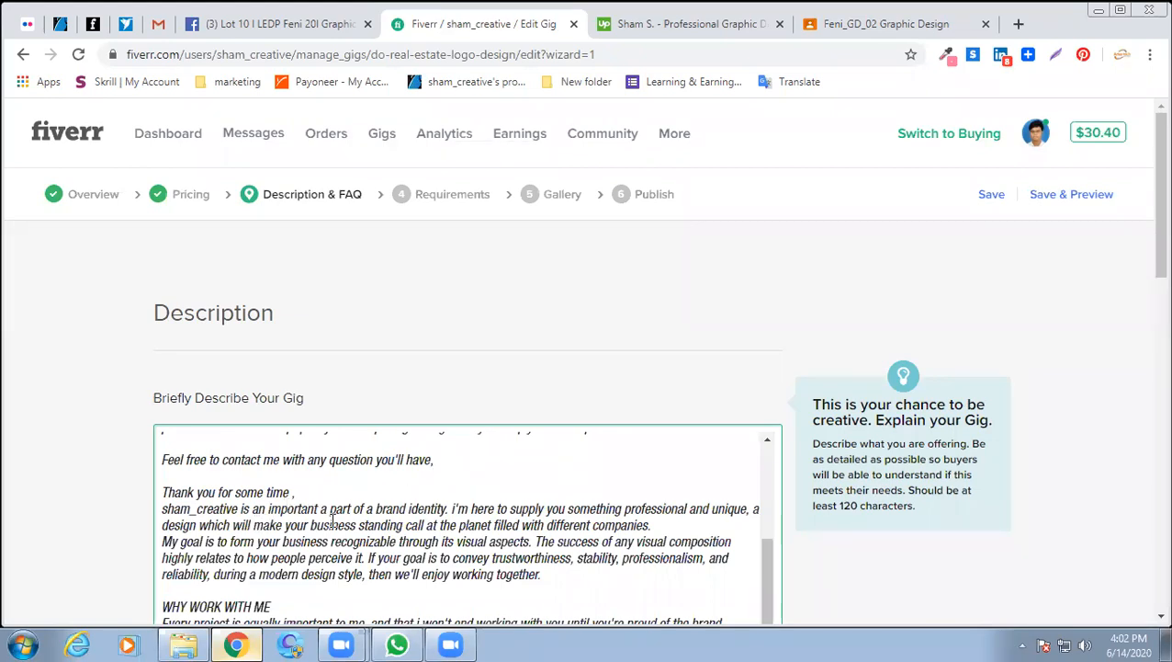
{"action": "scroll", "coordinate": [333, 522], "scroll_direction": "down", "scroll_amount": 3}
{"action": "scroll", "coordinate": [335, 520], "scroll_direction": "up", "scroll_amount": 2}
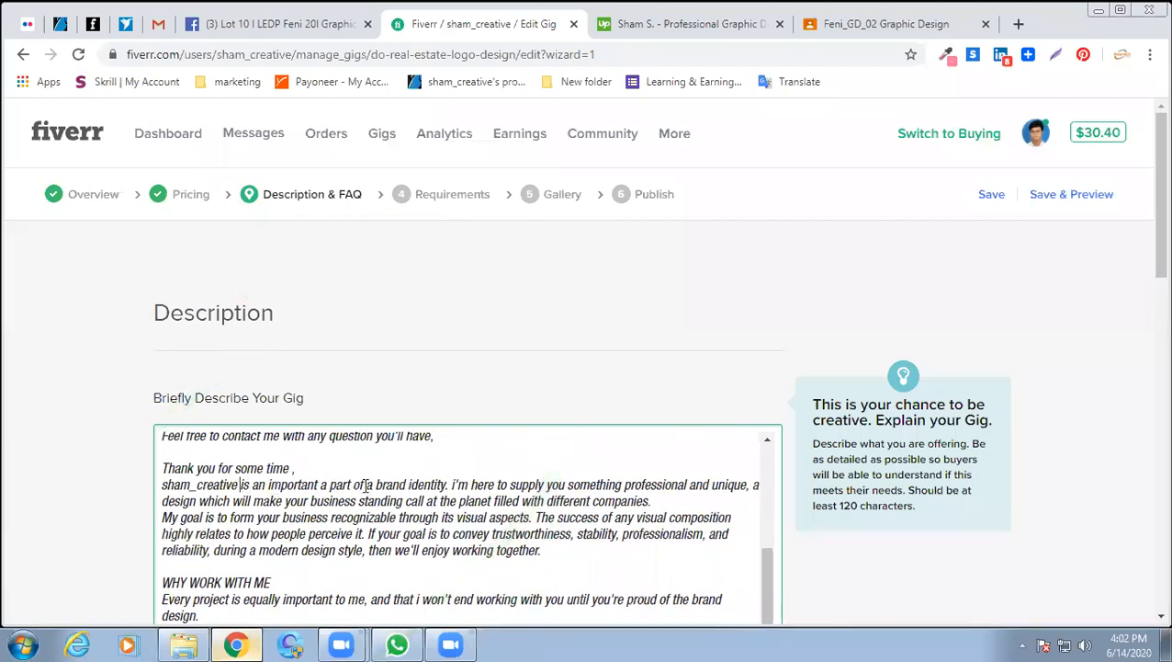
{"action": "key", "text": "Return"}
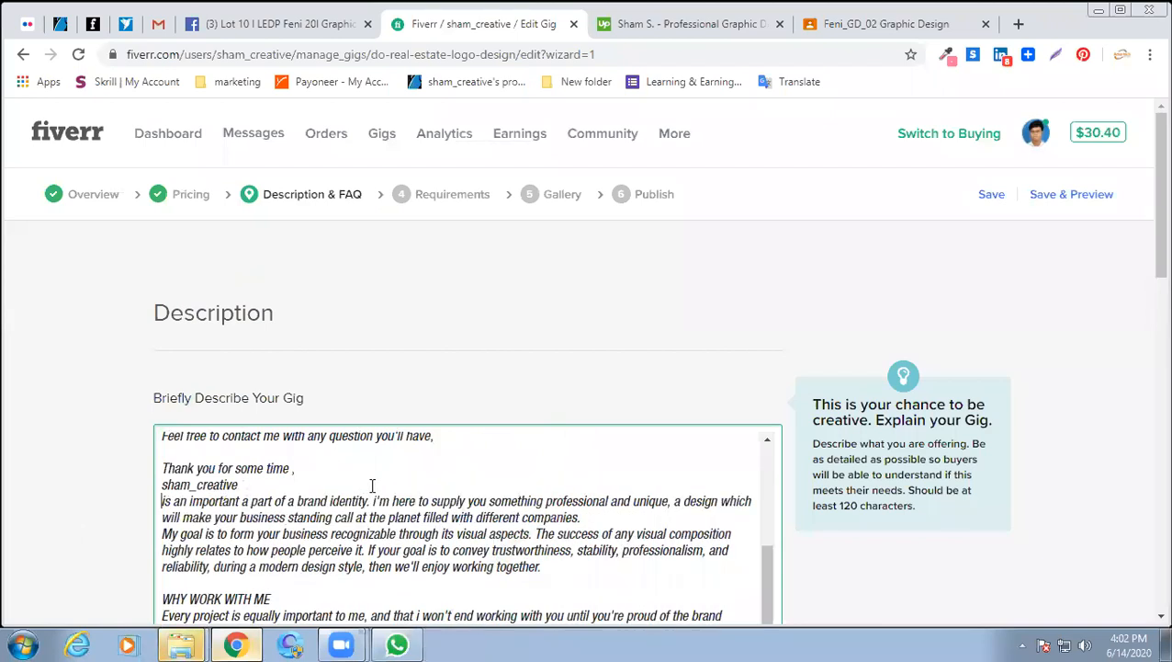
Delete the first "Thank you for some time, sham_creative" sign-off and its extra blank lines from the middle of the gig description.
{"action": "scroll", "coordinate": [402, 482], "scroll_direction": "up", "scroll_amount": 3}
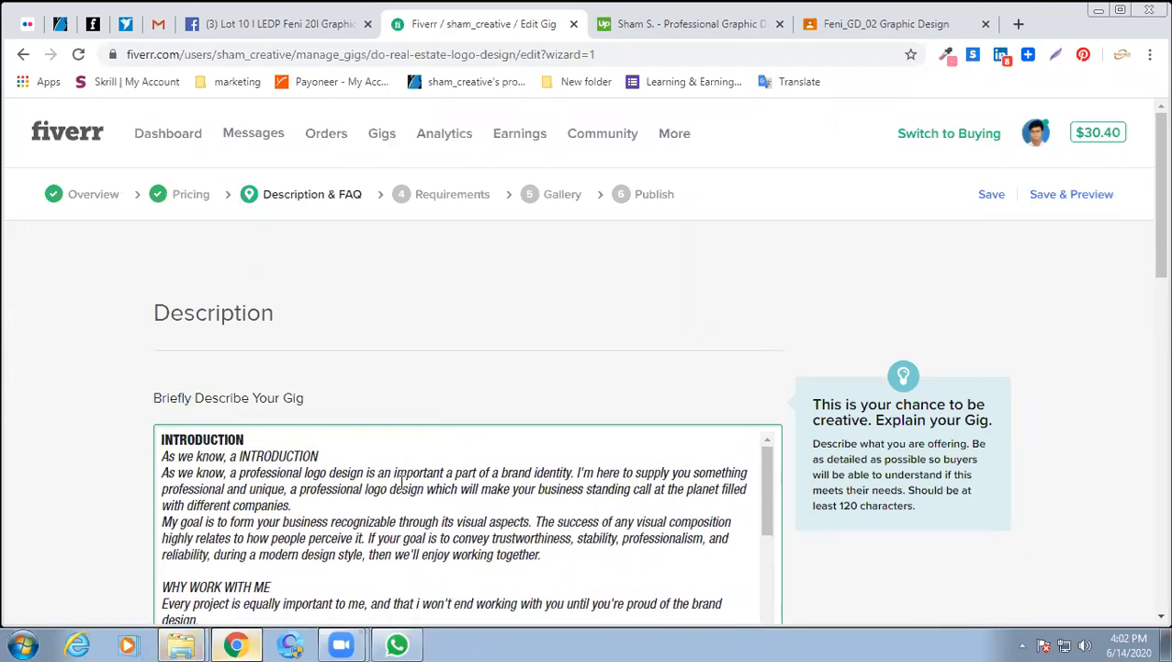
{"action": "scroll", "coordinate": [402, 482], "scroll_direction": "down", "scroll_amount": 2}
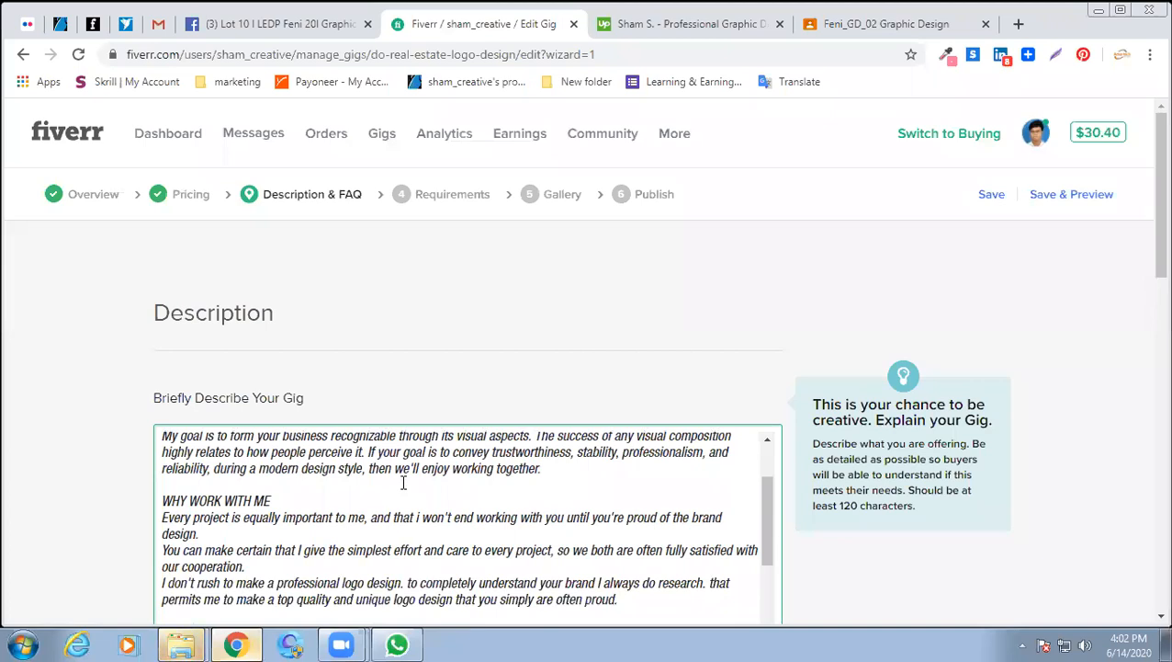
{"action": "scroll", "coordinate": [403, 482], "scroll_direction": "down", "scroll_amount": 4}
{"action": "scroll", "coordinate": [403, 482], "scroll_direction": "down", "scroll_amount": 5}
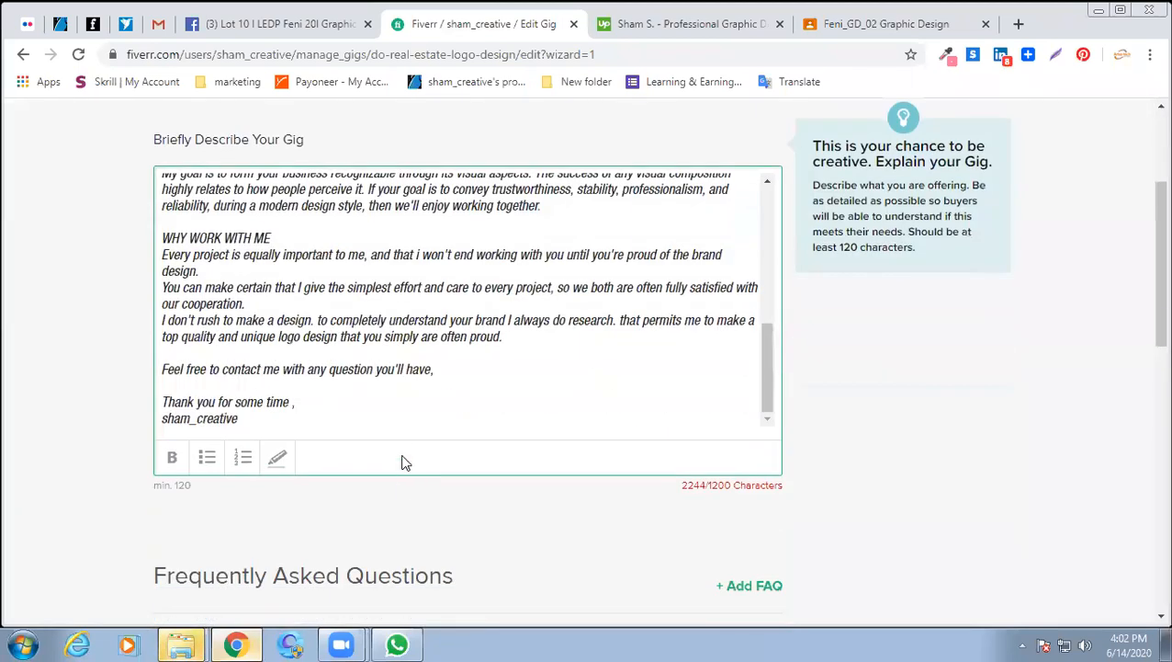
{"action": "scroll", "coordinate": [390, 413], "scroll_direction": "up", "scroll_amount": 3}
{"action": "scroll", "coordinate": [389, 415], "scroll_direction": "up", "scroll_amount": 1}
{"action": "left_click_drag", "start_coordinate": [239, 382], "coordinate": [158, 366]}
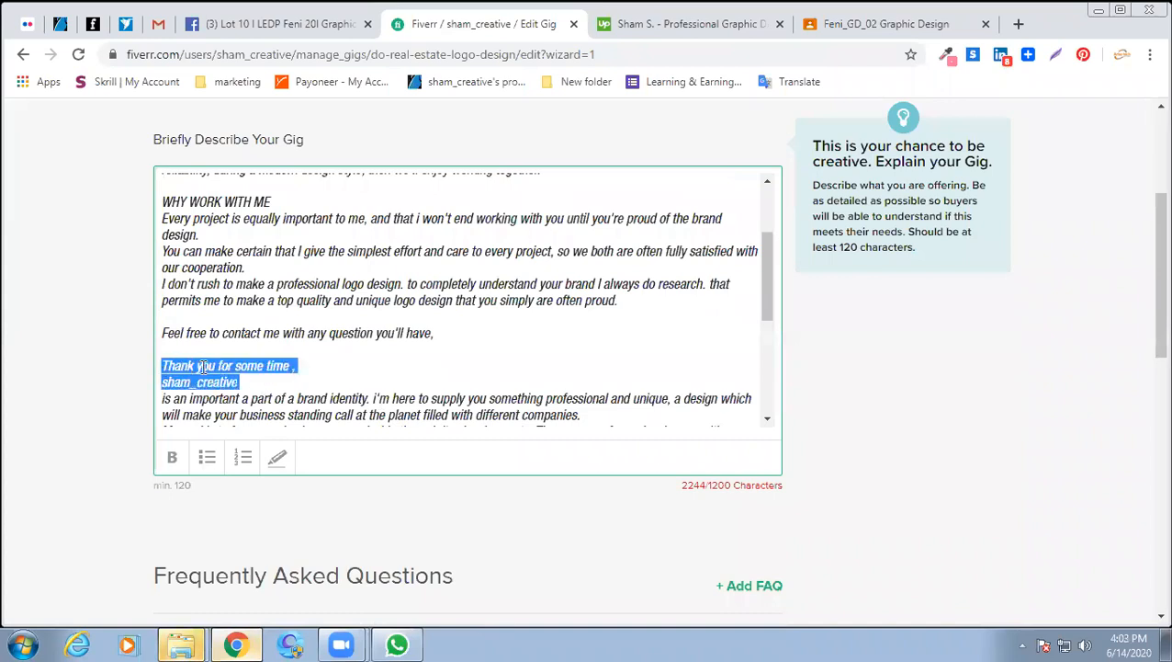
{"action": "key", "text": "BackSpace"}
{"action": "key", "text": "BackSpace"}
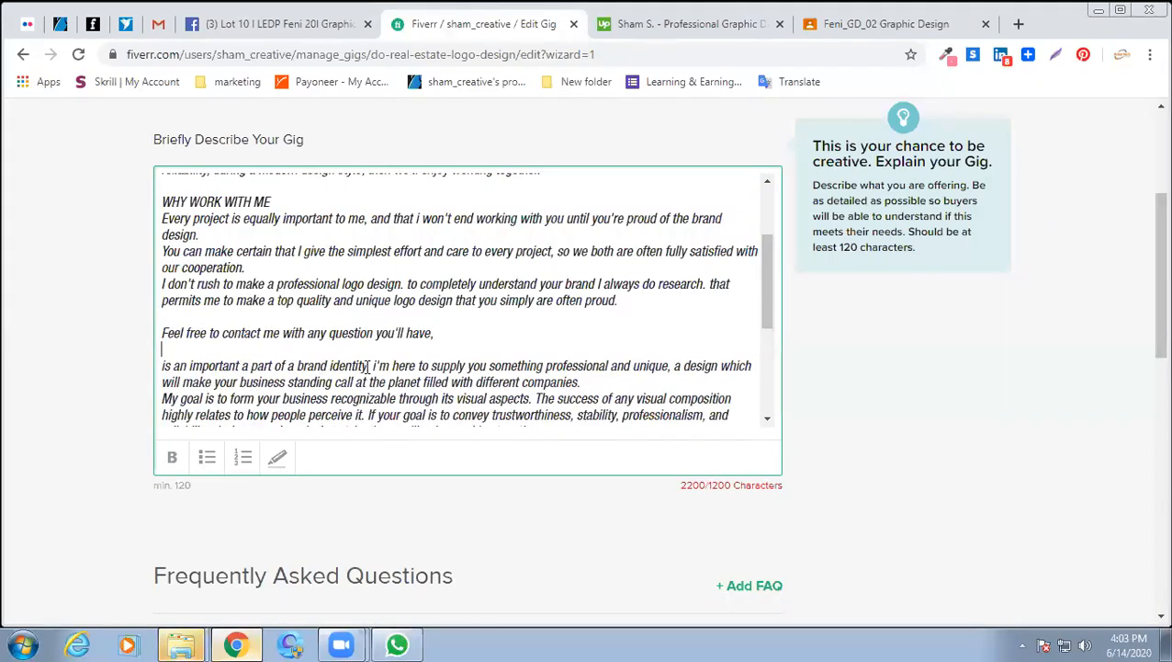
{"action": "key", "text": "BackSpace"}
Delete the first "Feel free to contact me with any question you'll have," line and the spare empty line around it.
{"action": "scroll", "coordinate": [372, 365], "scroll_direction": "down", "scroll_amount": 3}
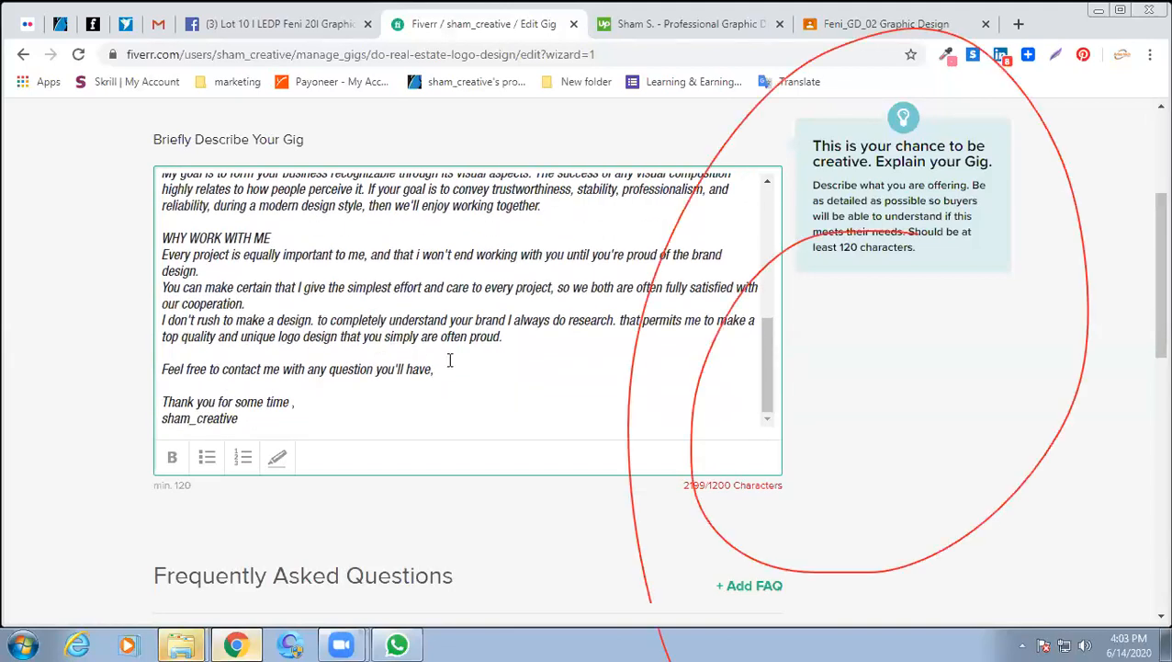
{"action": "scroll", "coordinate": [448, 358], "scroll_direction": "up", "scroll_amount": 1}
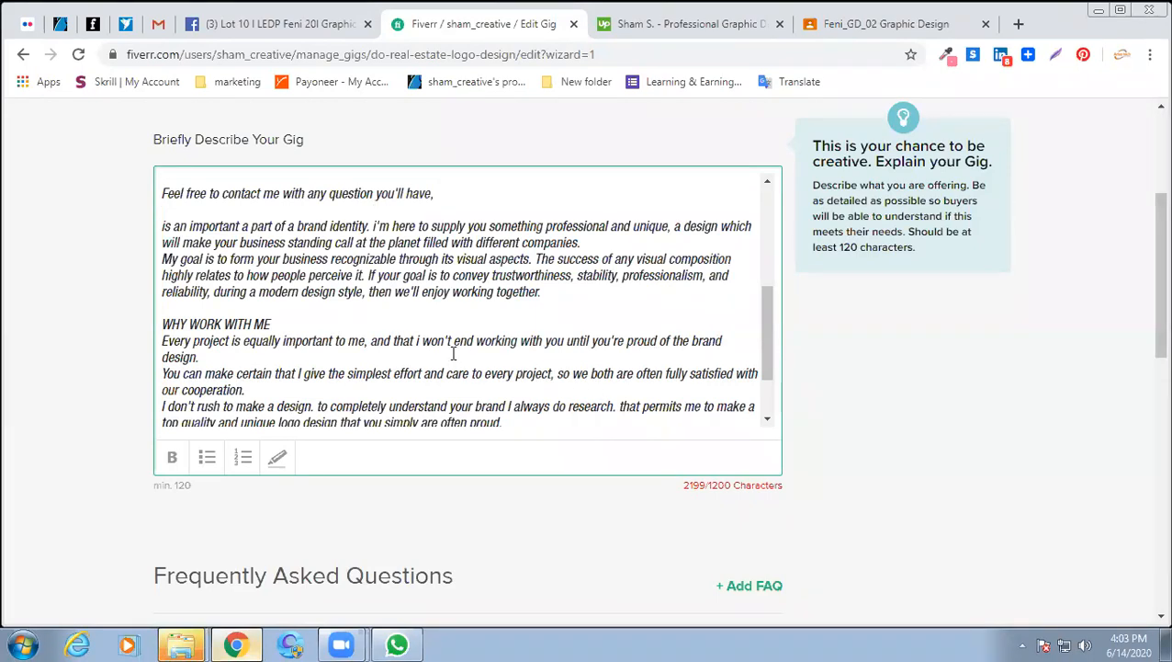
{"action": "scroll", "coordinate": [453, 352], "scroll_direction": "up", "scroll_amount": 5}
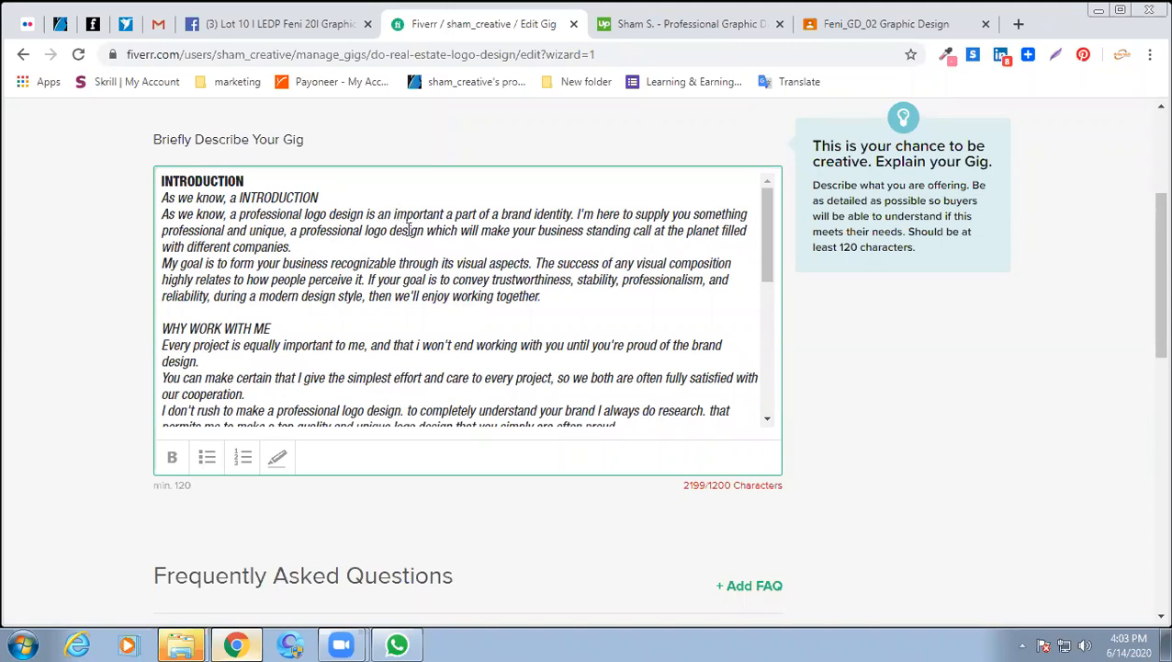
{"action": "scroll", "coordinate": [398, 292], "scroll_direction": "down", "scroll_amount": 4}
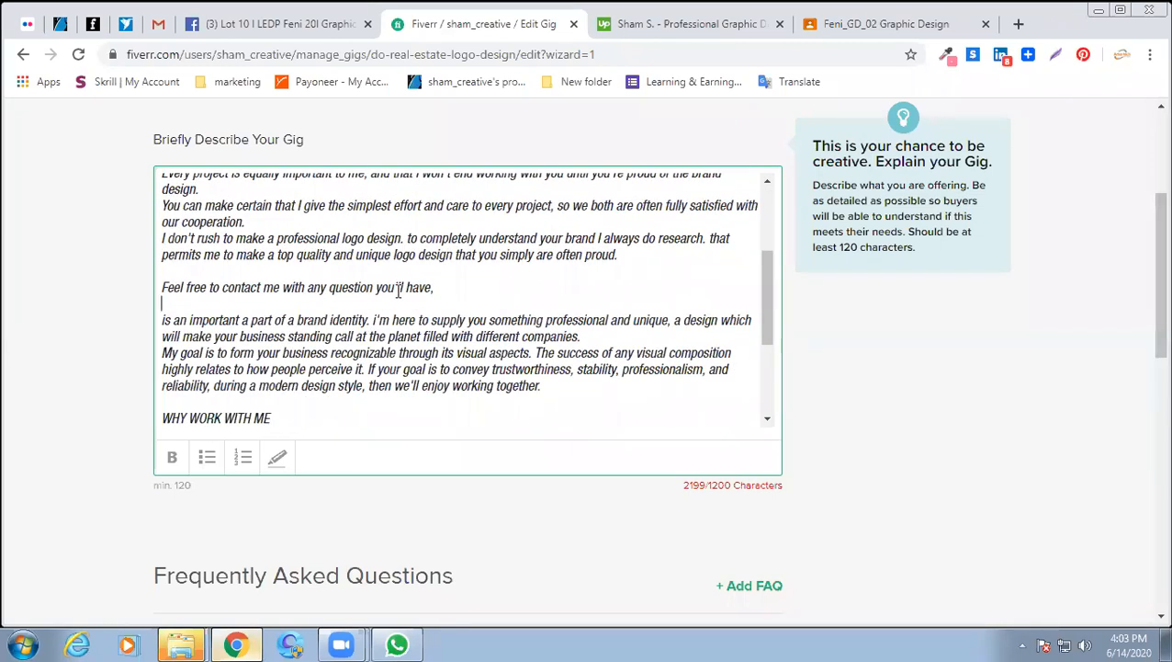
{"action": "scroll", "coordinate": [407, 290], "scroll_direction": "down", "scroll_amount": 3}
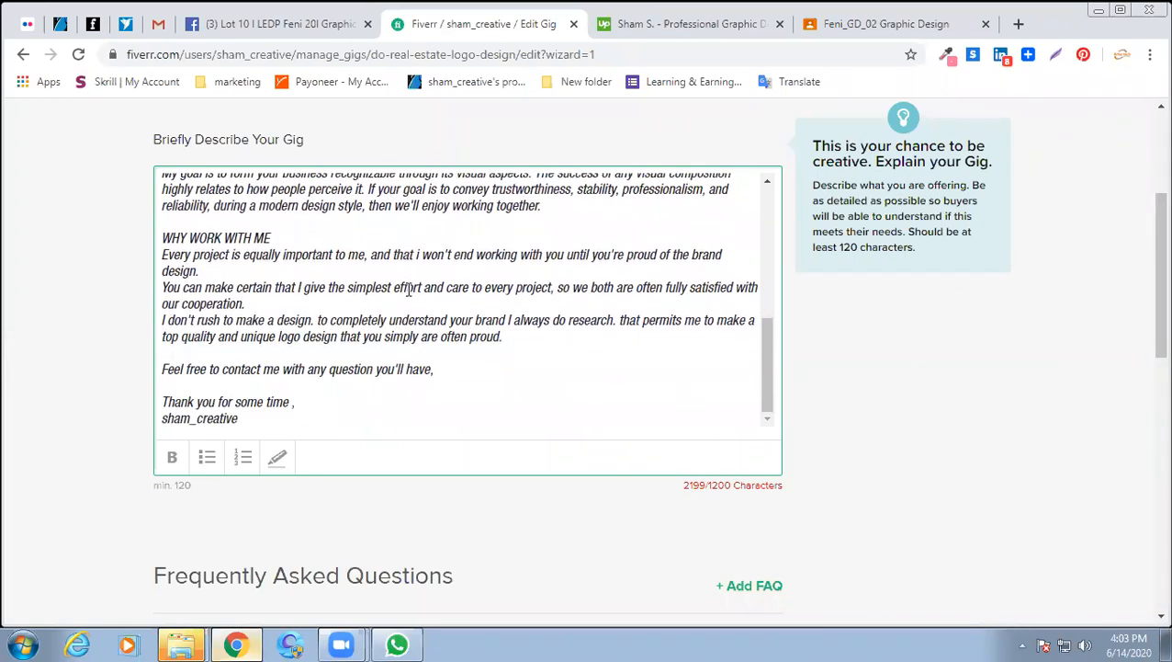
{"action": "scroll", "coordinate": [452, 324], "scroll_direction": "up", "scroll_amount": 2}
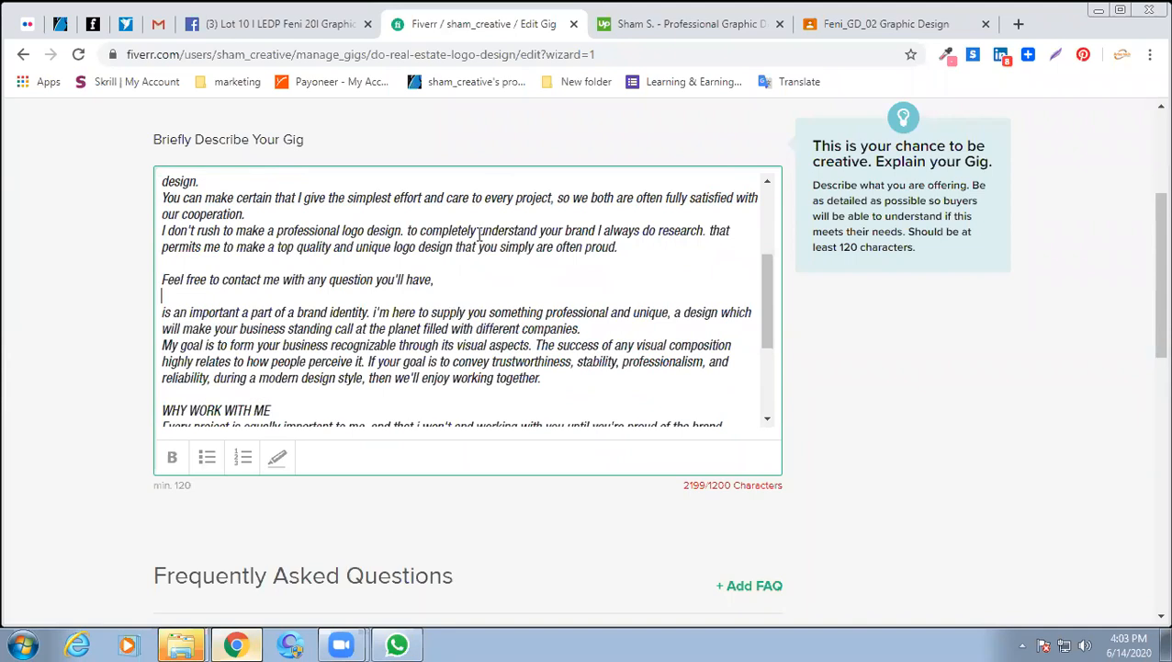
{"action": "left_click_drag", "start_coordinate": [444, 285], "coordinate": [131, 290]}
{"action": "key", "text": "BackSpace"}
{"action": "key", "text": "BackSpace"}
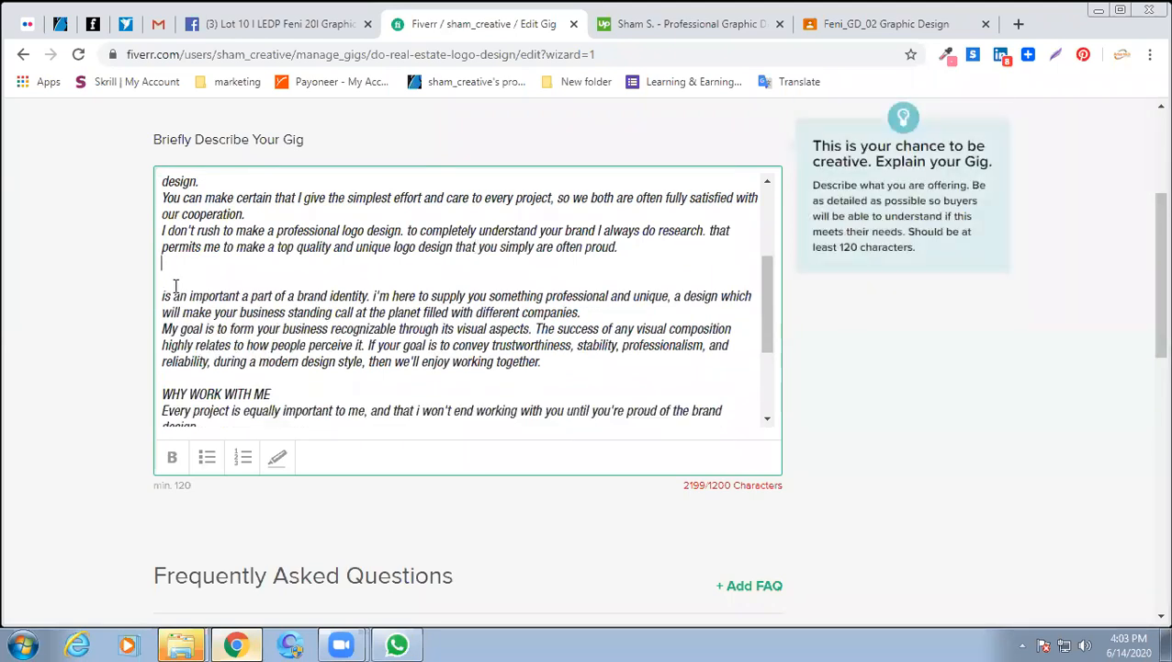
{"action": "key", "text": "Delete"}
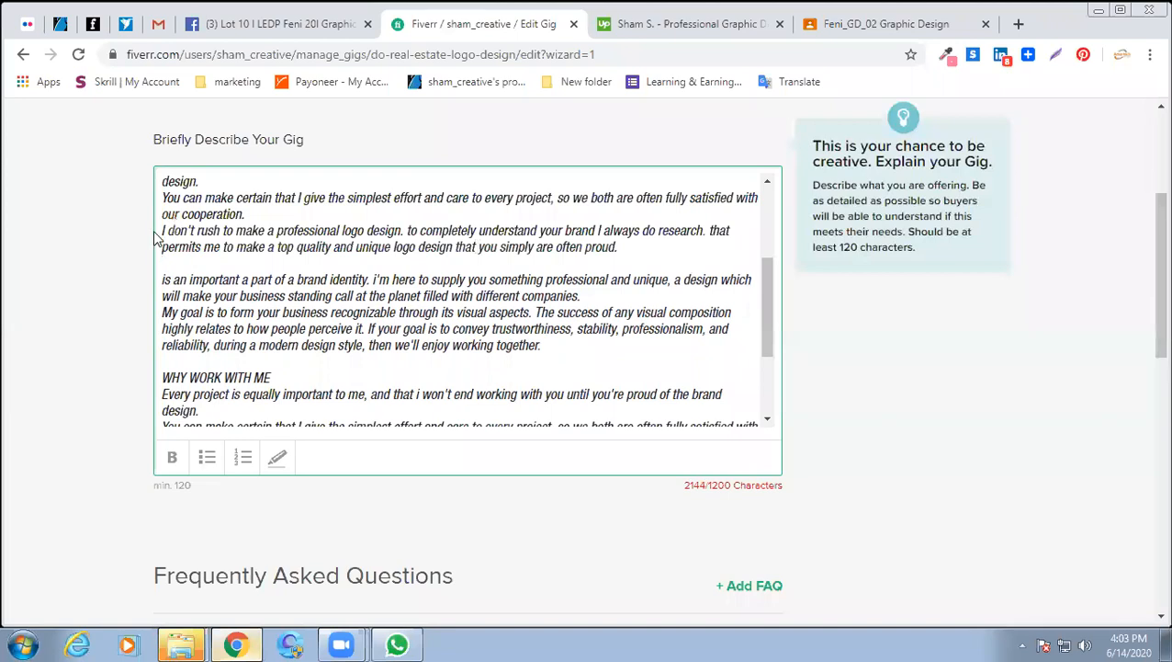
Delete the paragraph starting "I don't rush to make a professional logo design" along with its surplus blank lines.
{"action": "left_click", "coordinate": [166, 231]}
{"action": "key", "text": "Return"}
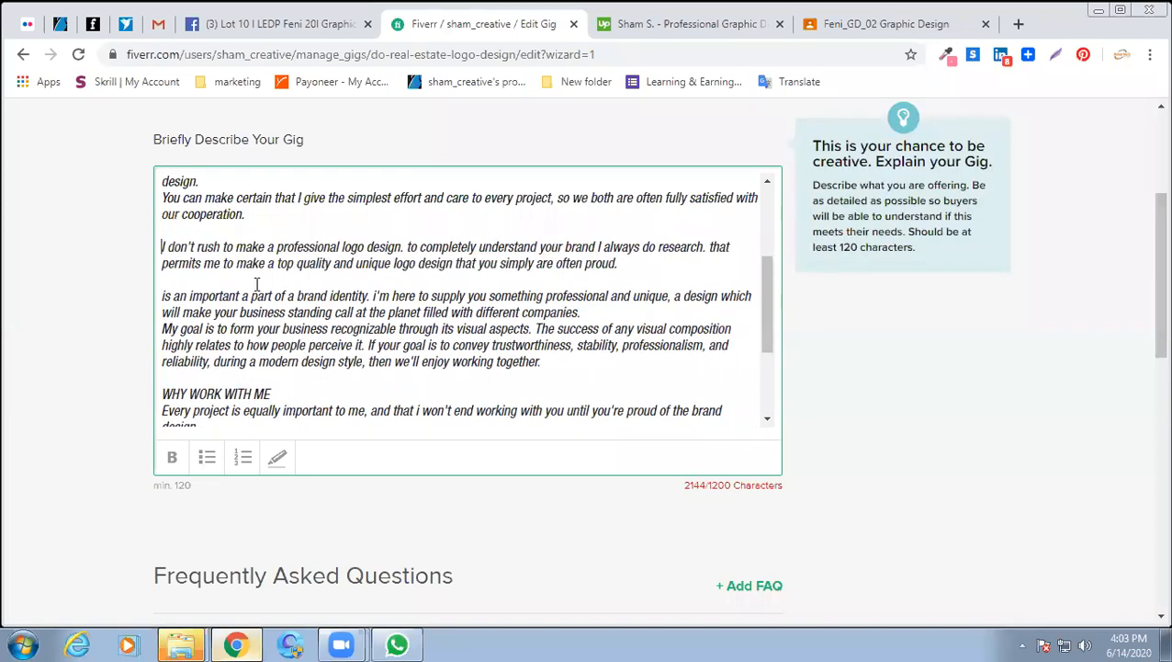
{"action": "scroll", "coordinate": [278, 288], "scroll_direction": "down", "scroll_amount": 2}
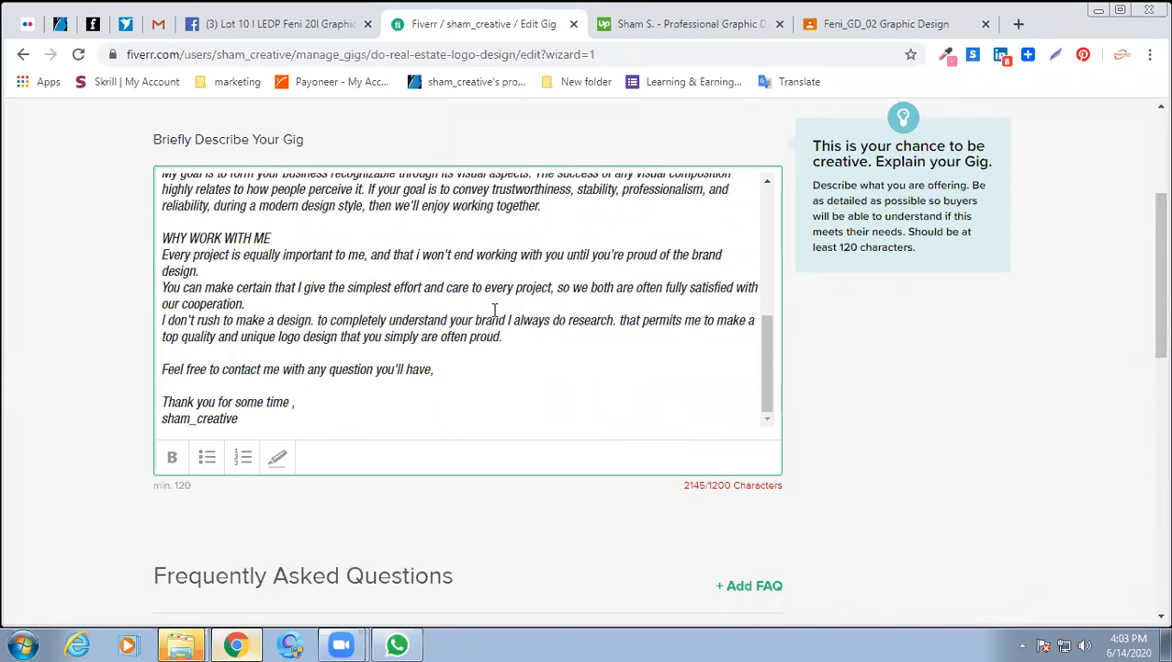
{"action": "scroll", "coordinate": [497, 319], "scroll_direction": "down", "scroll_amount": 1}
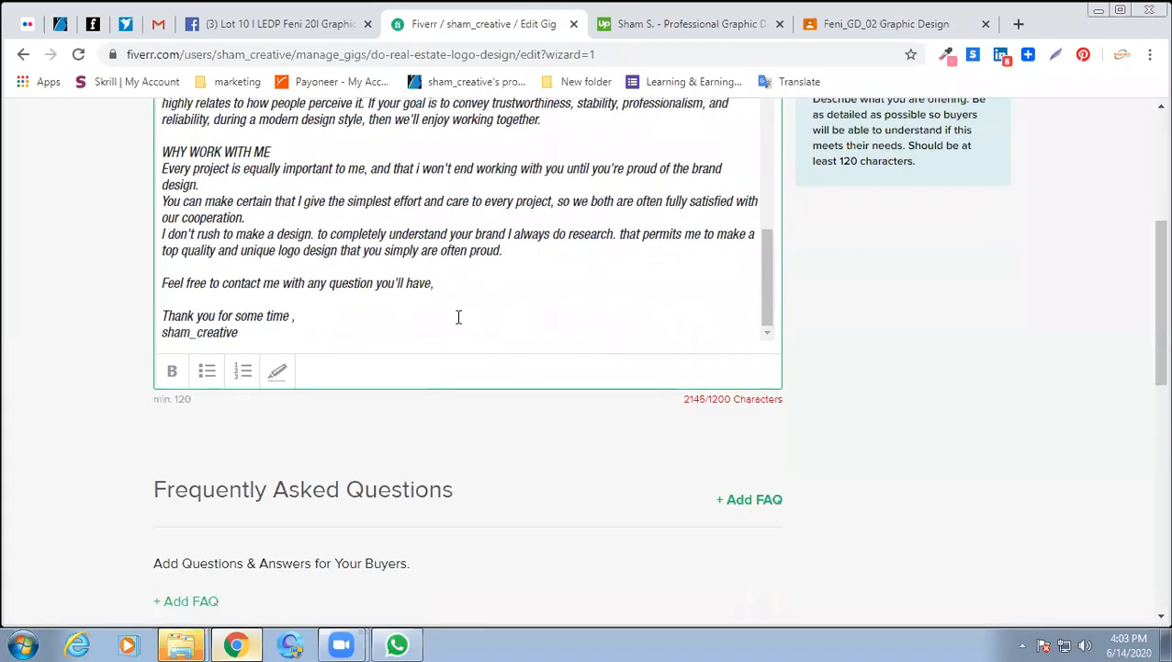
{"action": "scroll", "coordinate": [459, 315], "scroll_direction": "up", "scroll_amount": 1}
{"action": "scroll", "coordinate": [474, 302], "scroll_direction": "up", "scroll_amount": 2}
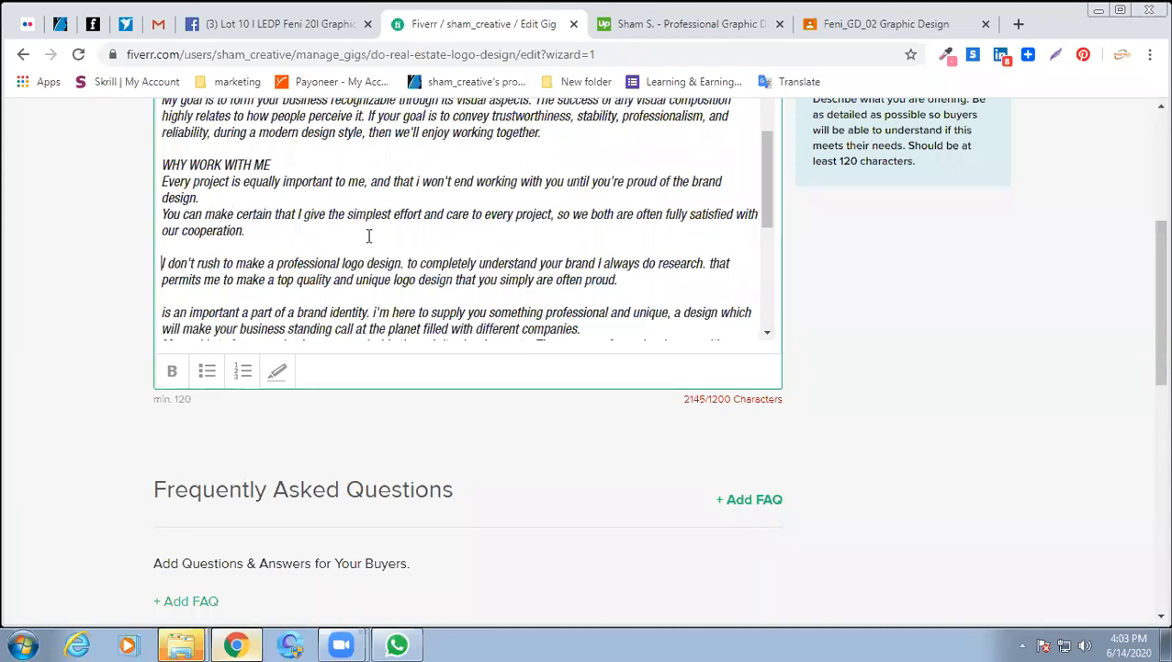
{"action": "left_click_drag", "start_coordinate": [621, 280], "coordinate": [416, 278]}
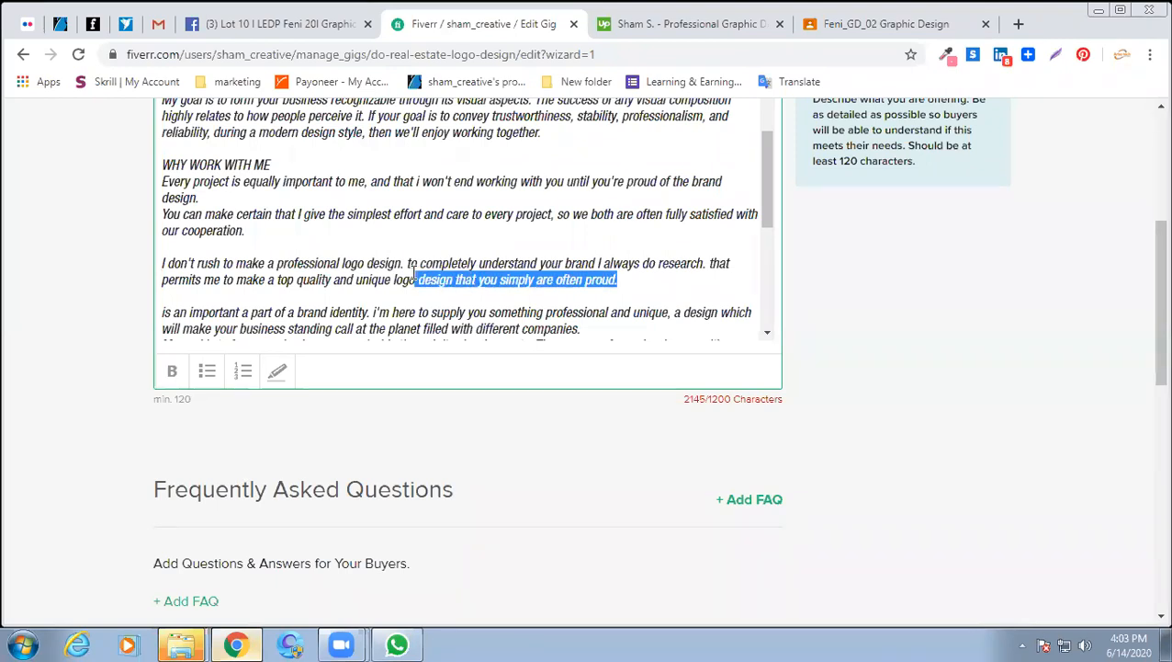
{"action": "left_click_drag", "start_coordinate": [414, 275], "coordinate": [143, 265]}
{"action": "key", "text": "BackSpace"}
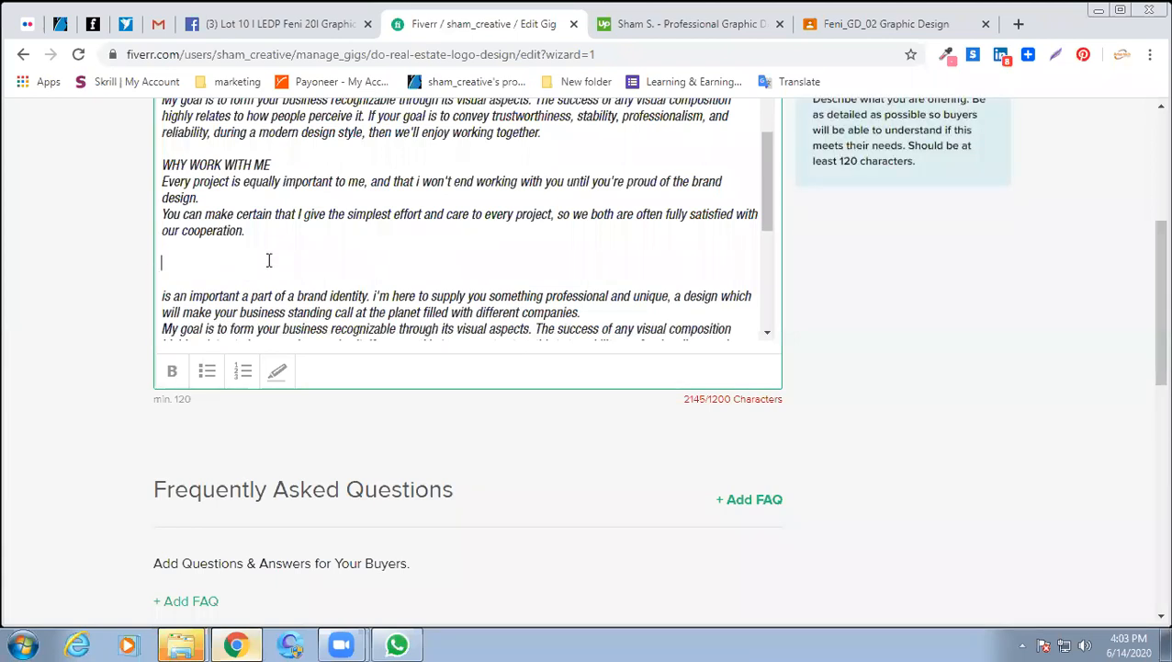
{"action": "key", "text": "BackSpace"}
{"action": "key", "text": "BackSpace"}
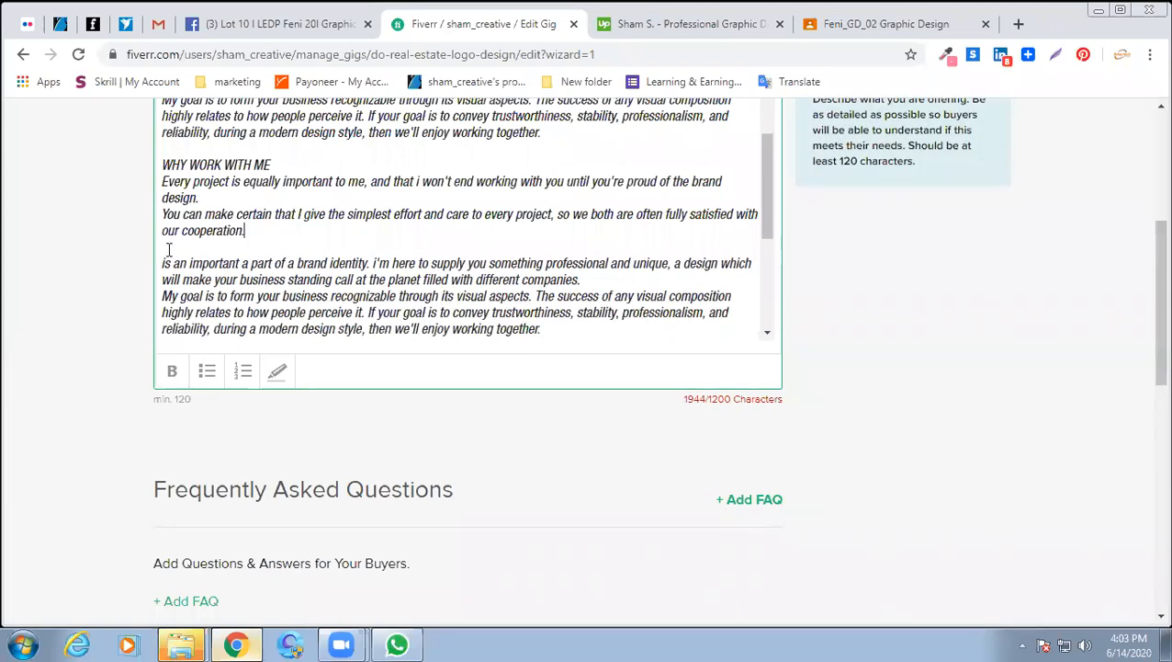
Delete the leftover sentence starting "is an important a part of a brand identity" above the second "My goal is" paragraph.
{"action": "key", "text": "BackSpace"}
{"action": "left_click_drag", "start_coordinate": [586, 263], "coordinate": [92, 256]}
{"action": "key", "text": "BackSpace"}
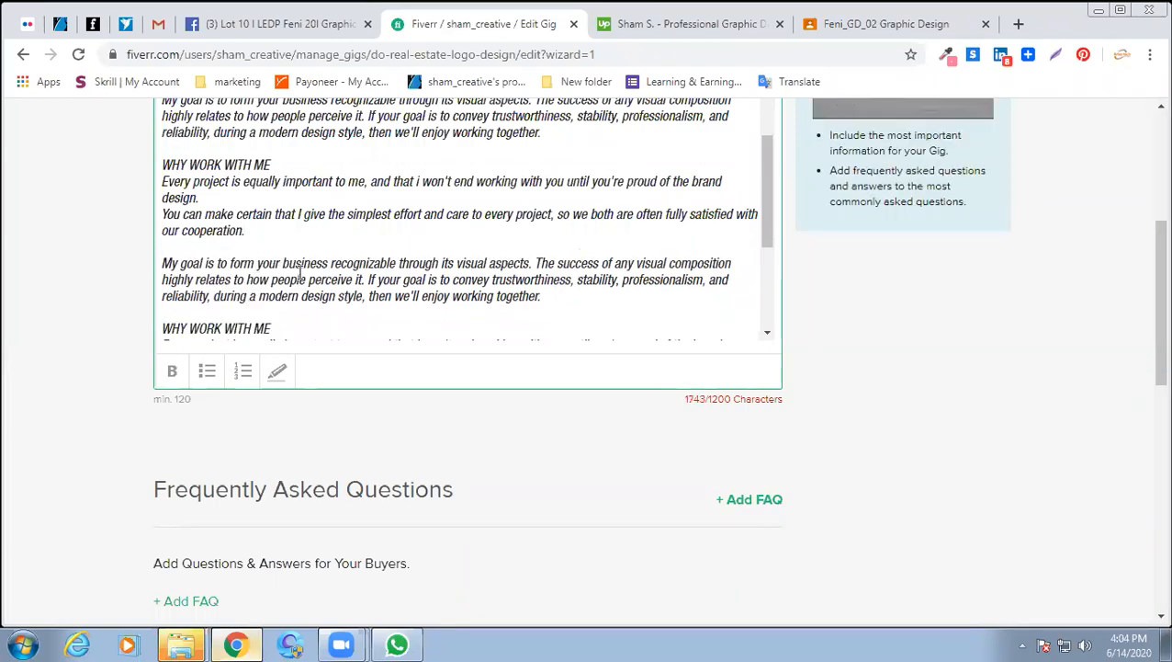
Delete the repeated "My goal is to form your business recognizable" paragraph and its surplus blank lines before the second WHY WORK WITH ME heading.
{"action": "scroll", "coordinate": [560, 294], "scroll_direction": "up", "scroll_amount": 1}
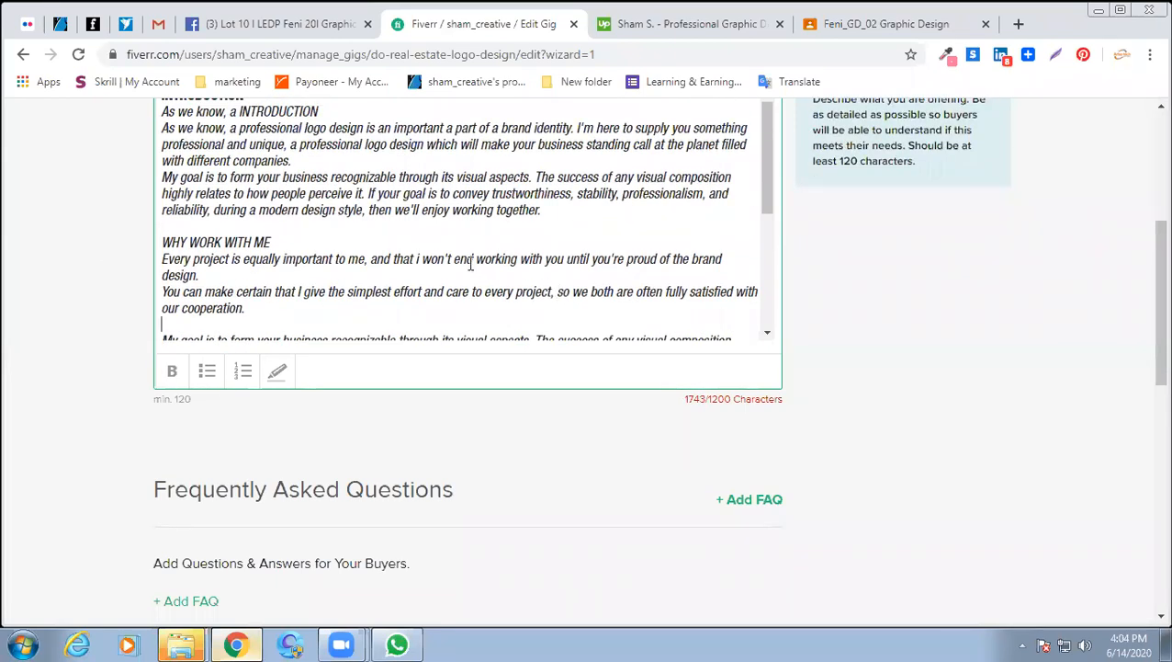
{"action": "scroll", "coordinate": [470, 263], "scroll_direction": "down", "scroll_amount": 2}
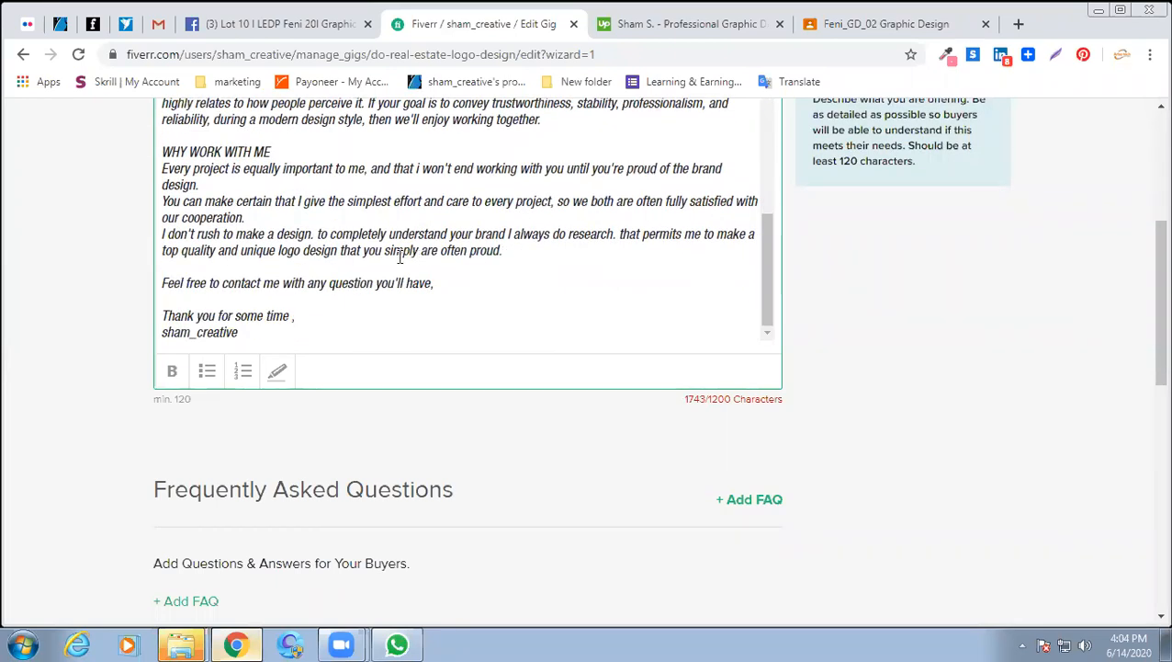
{"action": "scroll", "coordinate": [397, 260], "scroll_direction": "down", "scroll_amount": 2}
{"action": "scroll", "coordinate": [397, 261], "scroll_direction": "up", "scroll_amount": 2}
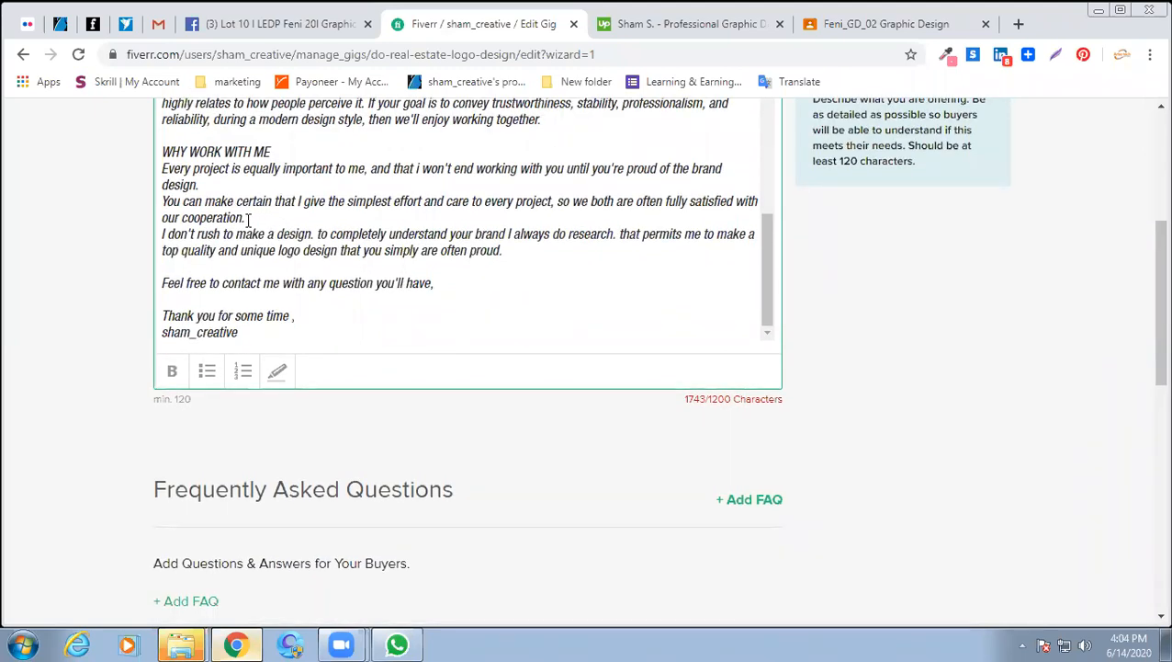
{"action": "scroll", "coordinate": [539, 195], "scroll_direction": "up", "scroll_amount": 2}
{"action": "left_click_drag", "start_coordinate": [551, 293], "coordinate": [147, 266]}
{"action": "key", "text": "BackSpace"}
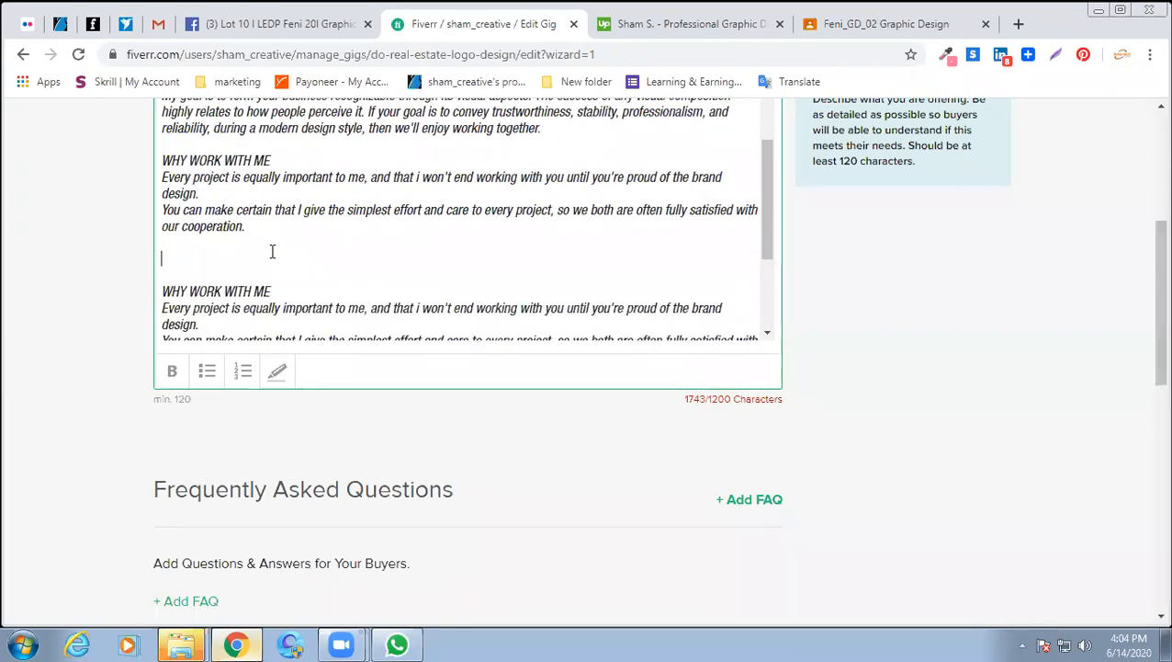
{"action": "key", "text": "BackSpace"}
{"action": "key", "text": "BackSpace"}
{"action": "scroll", "coordinate": [296, 247], "scroll_direction": "up", "scroll_amount": 1}
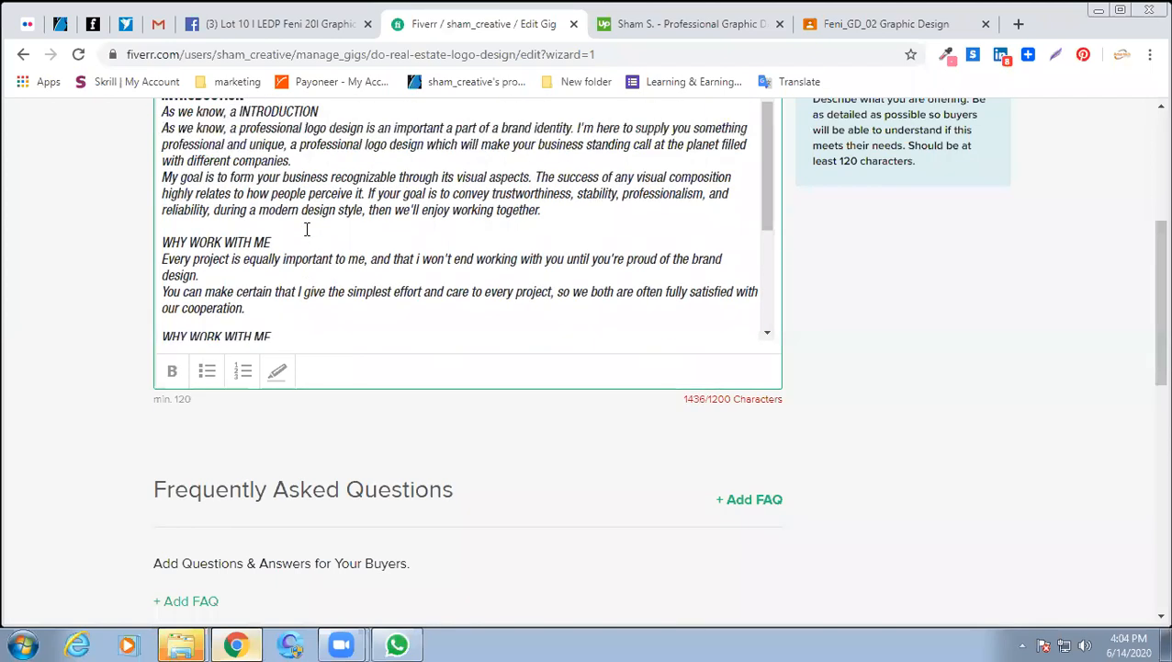
Delete the first of the two duplicated WHY WORK WITH ME sections, heading included, and remove the surplus blank lines it leaves.
{"action": "scroll", "coordinate": [303, 216], "scroll_direction": "down", "scroll_amount": 2}
{"action": "scroll", "coordinate": [310, 228], "scroll_direction": "up", "scroll_amount": 1}
{"action": "scroll", "coordinate": [311, 228], "scroll_direction": "down", "scroll_amount": 2}
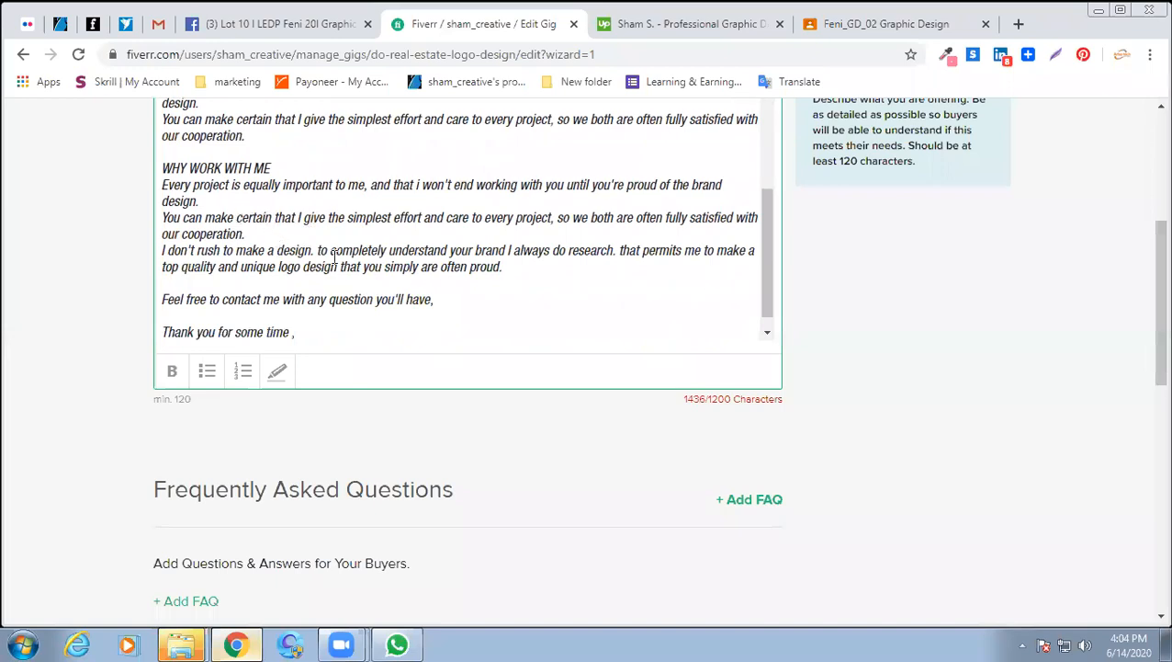
{"action": "scroll", "coordinate": [446, 264], "scroll_direction": "up", "scroll_amount": 1}
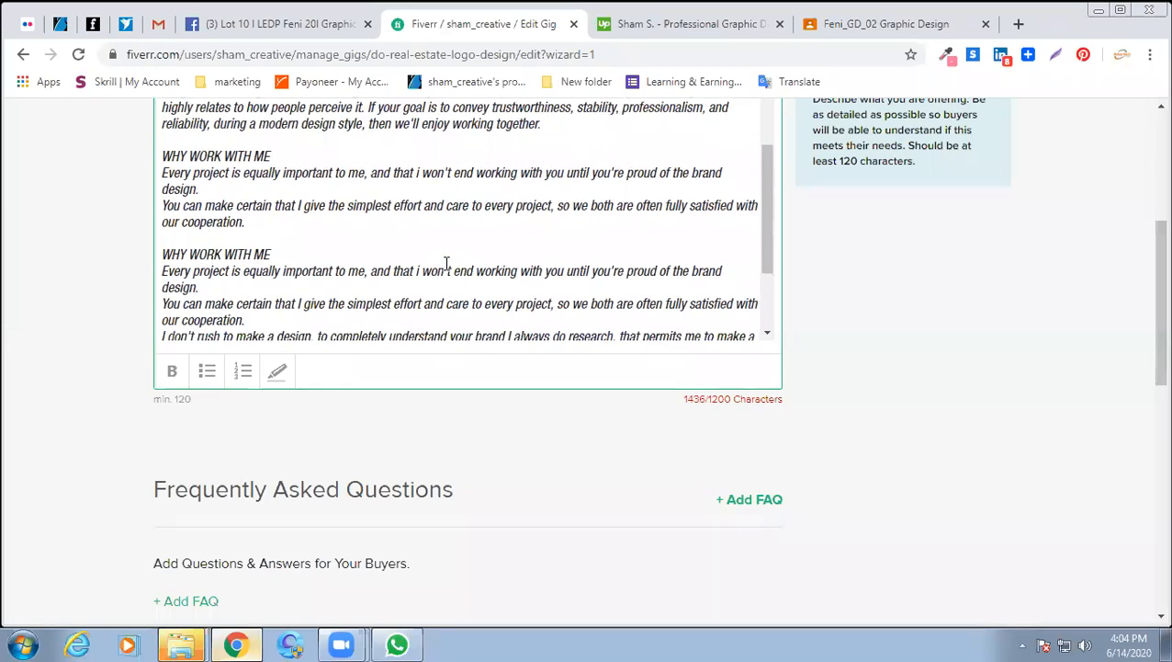
{"action": "scroll", "coordinate": [447, 264], "scroll_direction": "down", "scroll_amount": 2}
{"action": "scroll", "coordinate": [450, 222], "scroll_direction": "up", "scroll_amount": 2}
{"action": "left_click_drag", "start_coordinate": [267, 225], "coordinate": [129, 162]}
{"action": "key", "text": "BackSpace"}
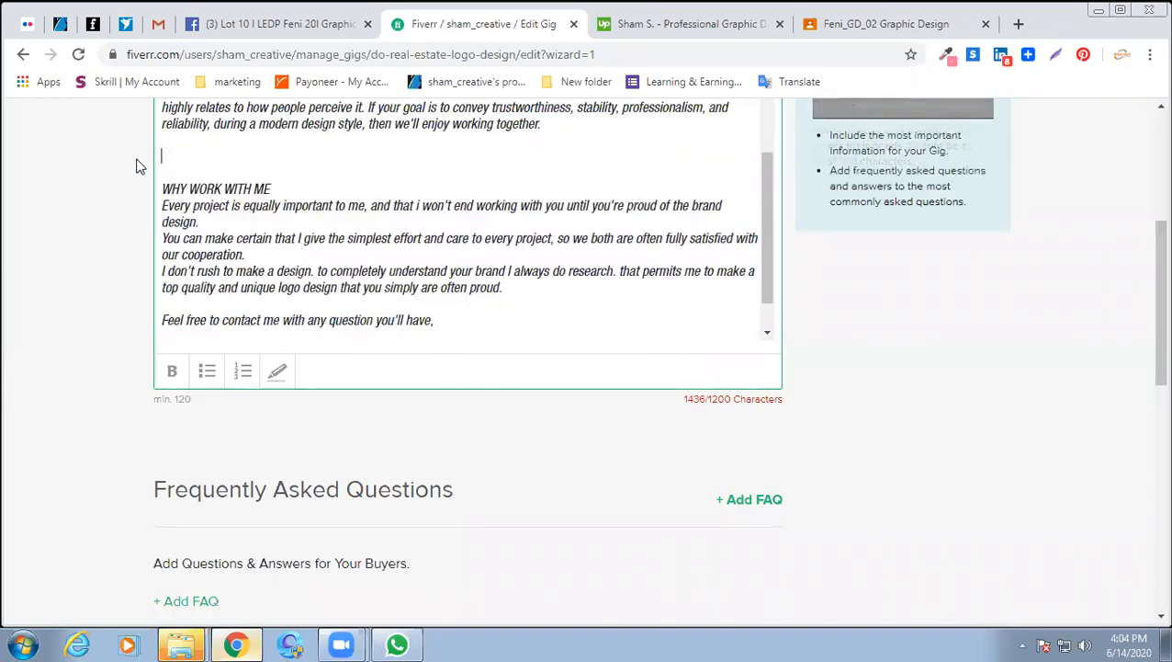
{"action": "key", "text": "BackSpace"}
{"action": "key", "text": "BackSpace"}
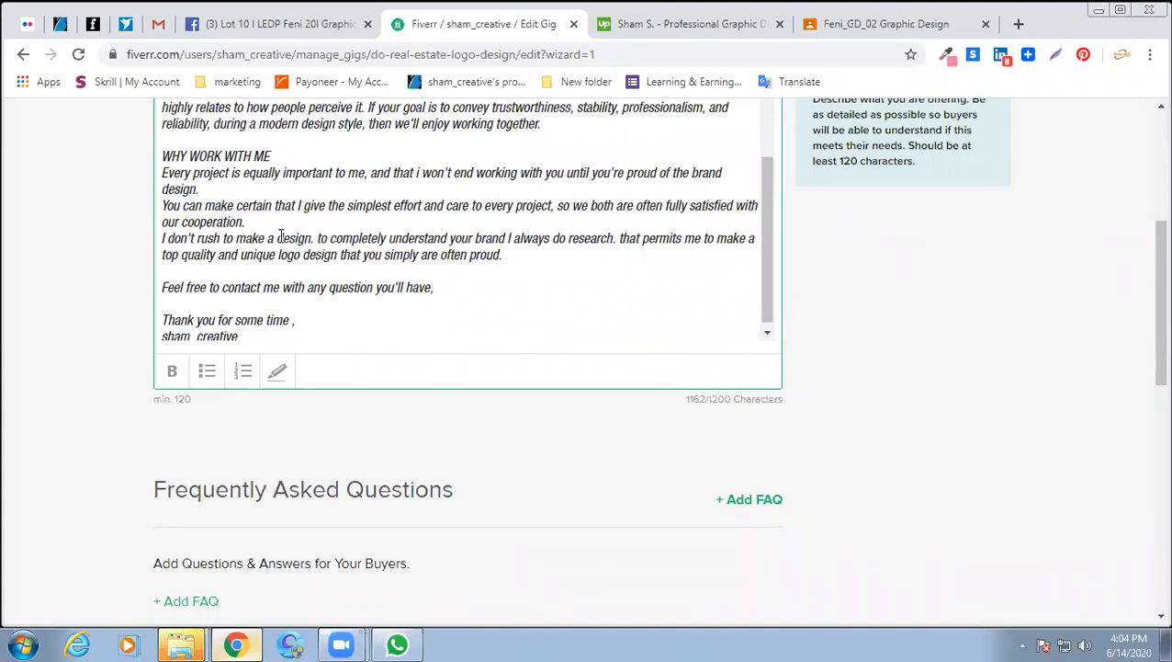
Replace "design" with "professional logo design" in the sentence starting "I don't rush to make a".
{"action": "left_click_drag", "start_coordinate": [277, 238], "coordinate": [311, 238]}
{"action": "type", "text": "professional logo design"}
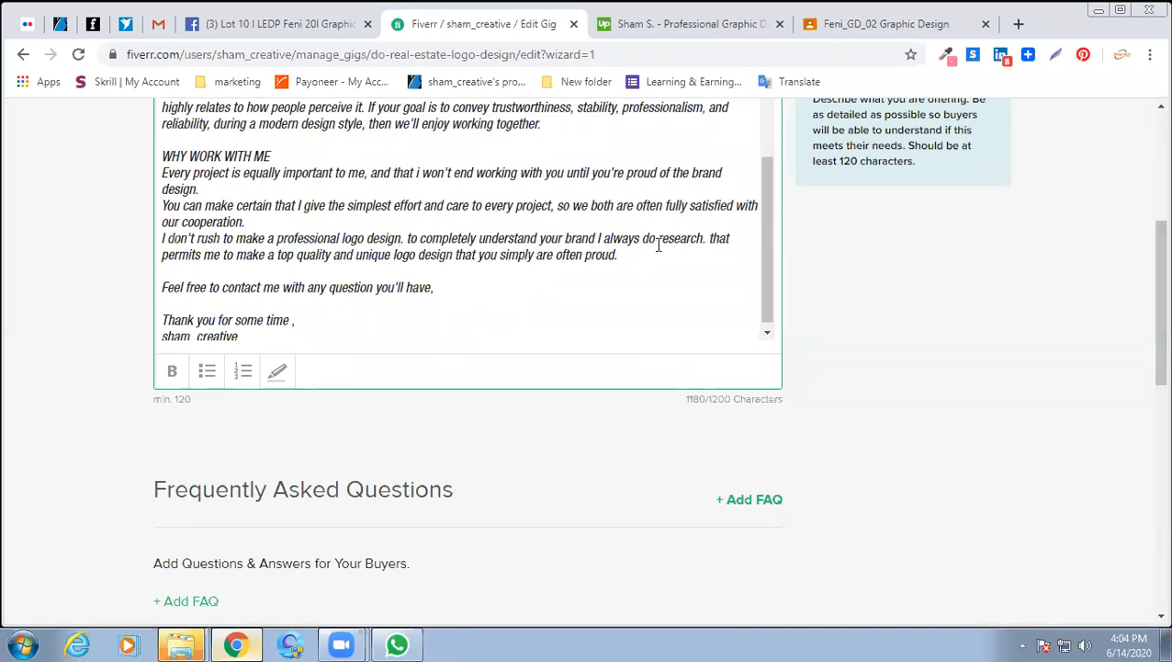
Insert a bold heading "A professional logo design" above the "My goal is" paragraph, separated from the introduction by a blank line.
{"action": "scroll", "coordinate": [422, 255], "scroll_direction": "up", "scroll_amount": 1}
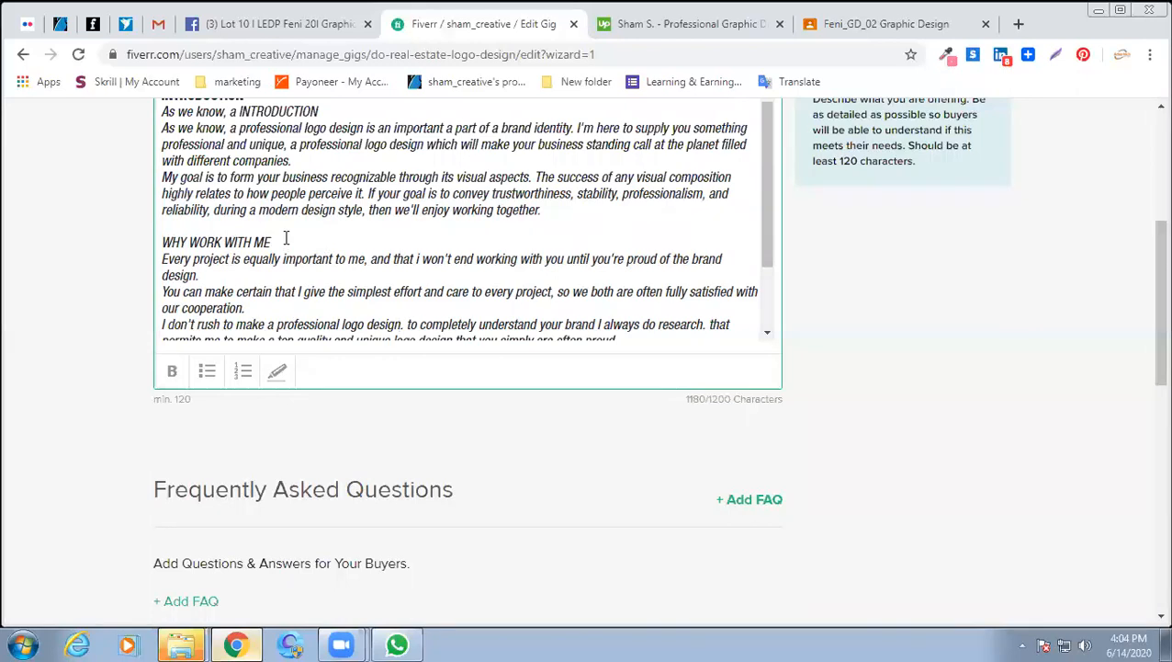
{"action": "scroll", "coordinate": [385, 239], "scroll_direction": "up", "scroll_amount": 1}
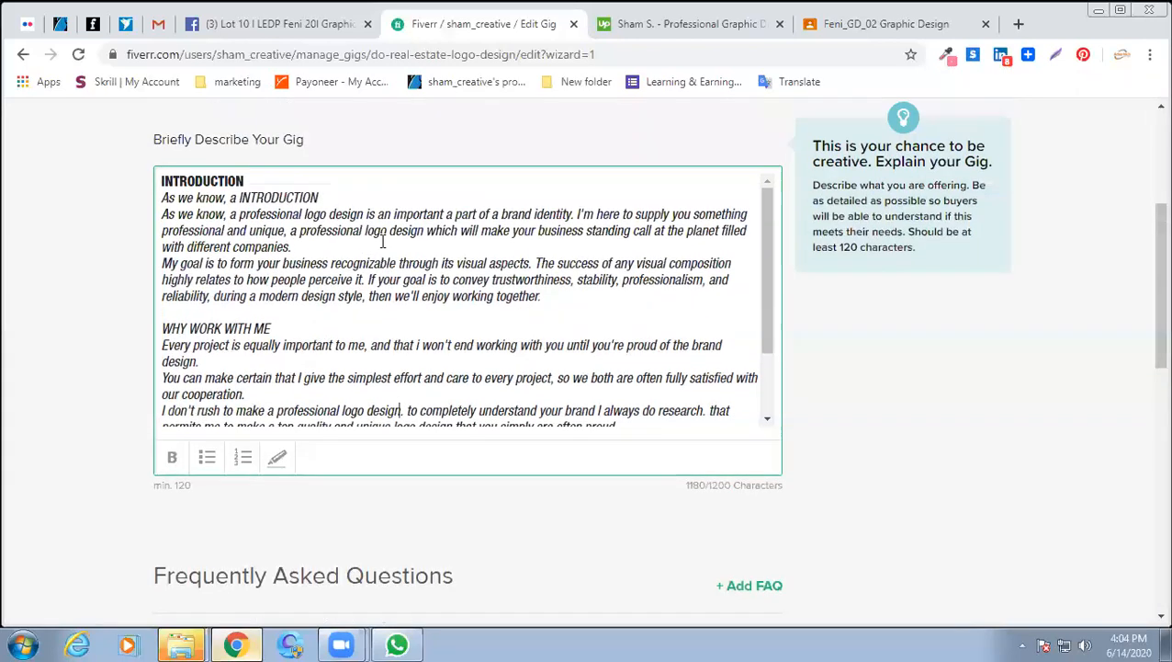
{"action": "left_click", "coordinate": [330, 244]}
{"action": "key", "text": "Return"}
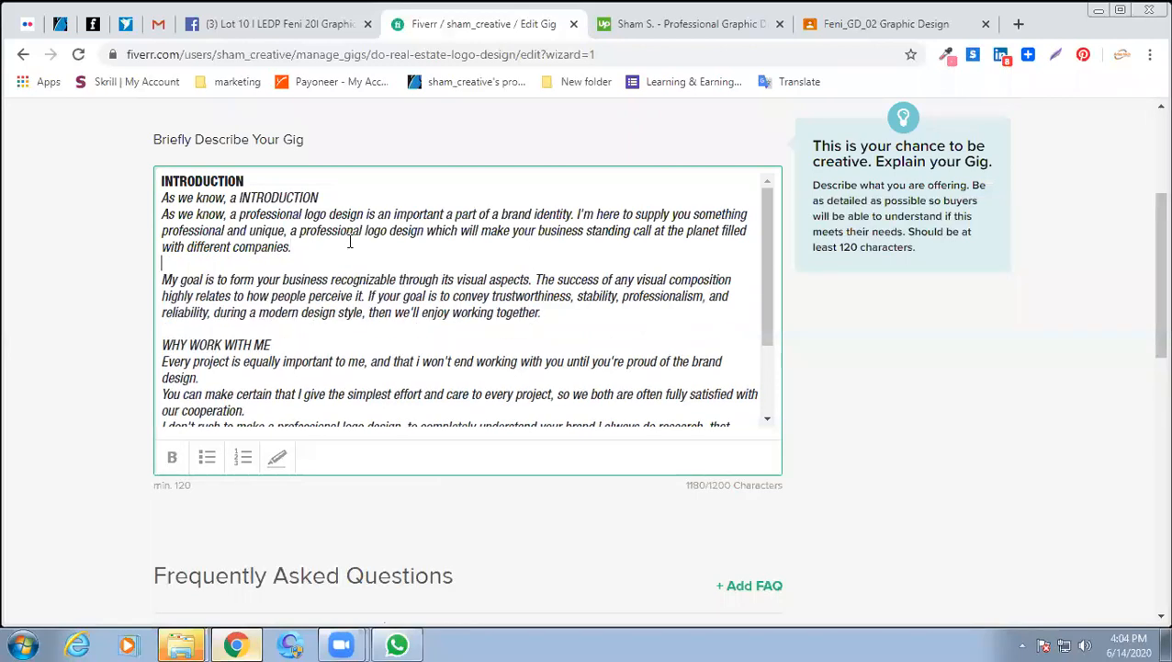
{"action": "type", "text": "professional logo design"}
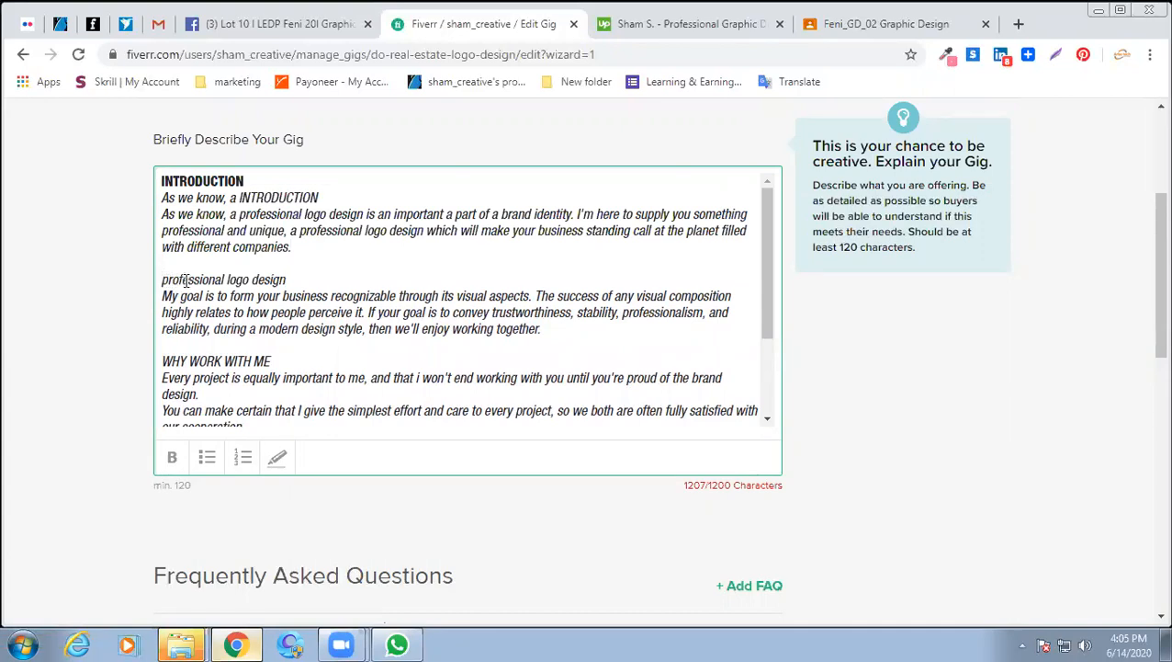
{"action": "type", "text": "A"}
{"action": "left_click_drag", "start_coordinate": [296, 280], "coordinate": [161, 280]}
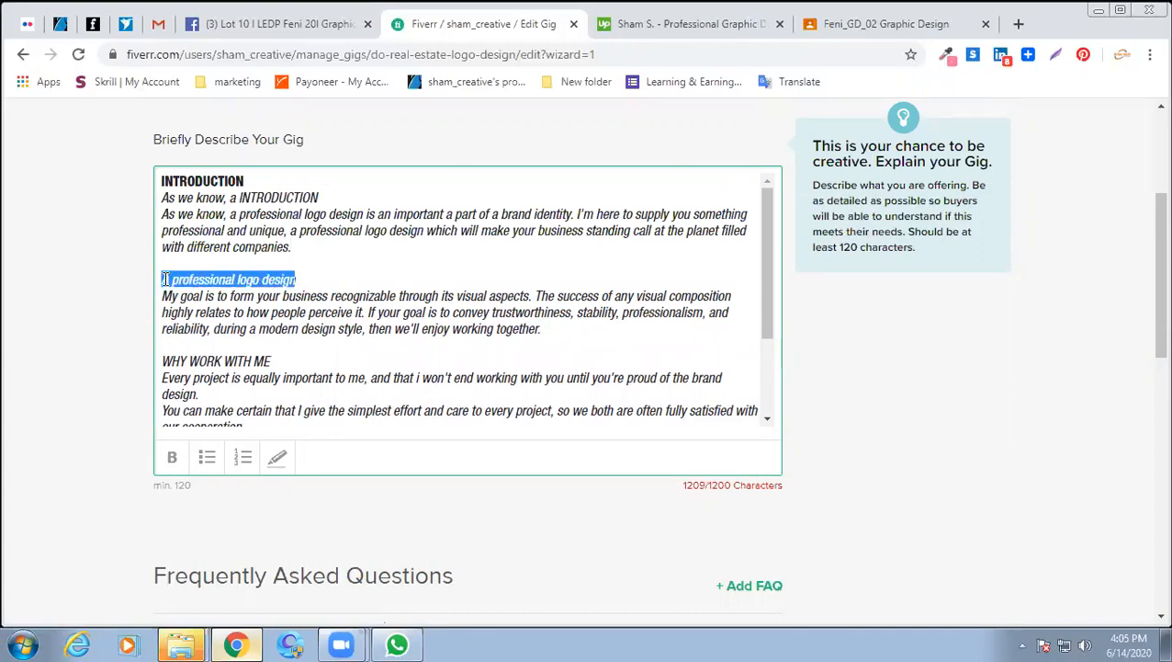
{"action": "left_click", "coordinate": [172, 457]}
{"action": "left_click", "coordinate": [336, 328]}
Review the edited gig description from its closing lines back up to the introduction.
{"action": "scroll", "coordinate": [418, 266], "scroll_direction": "up", "scroll_amount": 1}
{"action": "scroll", "coordinate": [411, 328], "scroll_direction": "down", "scroll_amount": 3}
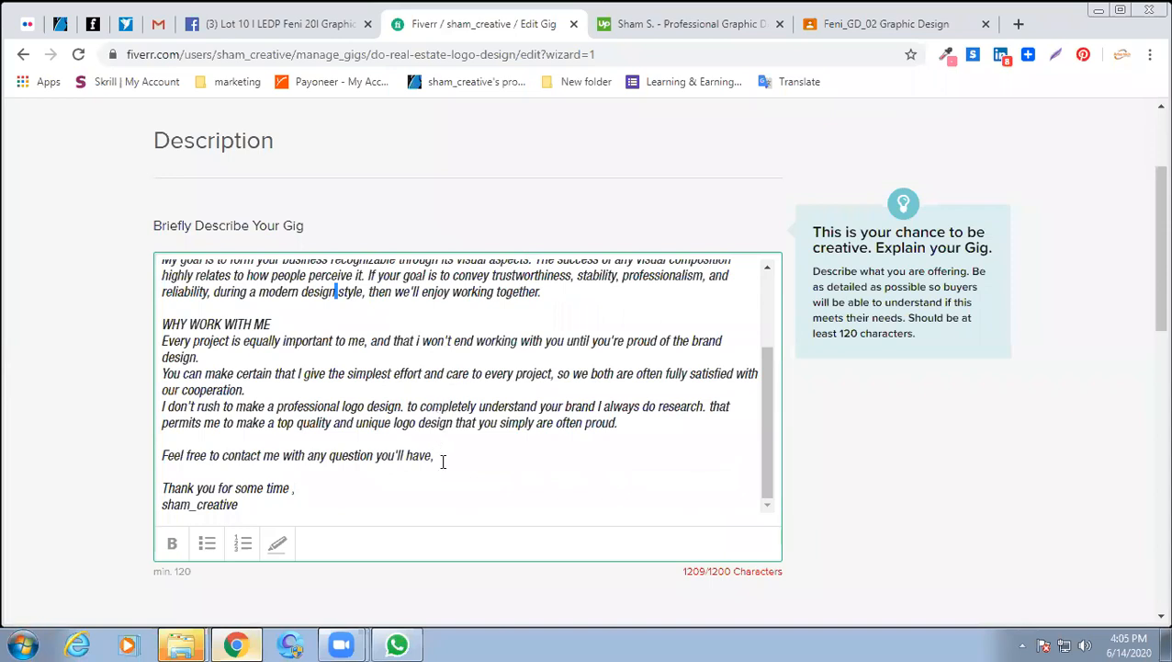
{"action": "scroll", "coordinate": [332, 445], "scroll_direction": "down", "scroll_amount": 1}
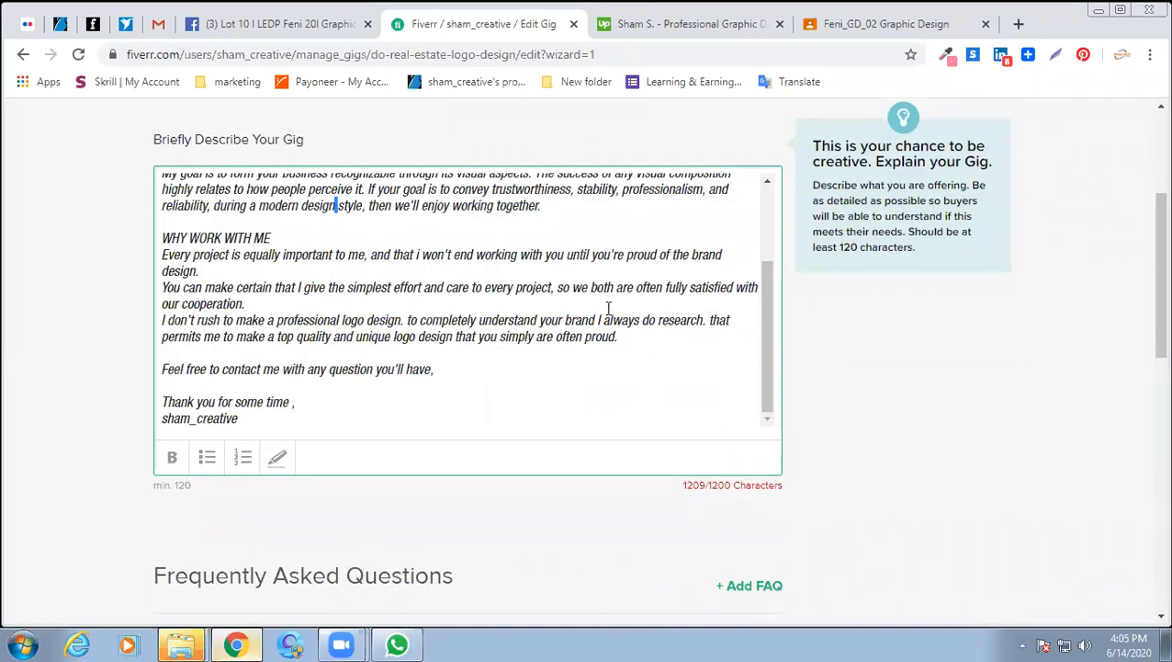
{"action": "scroll", "coordinate": [588, 312], "scroll_direction": "down", "scroll_amount": 1}
{"action": "scroll", "coordinate": [558, 323], "scroll_direction": "up", "scroll_amount": 1}
{"action": "scroll", "coordinate": [703, 278], "scroll_direction": "up", "scroll_amount": 3}
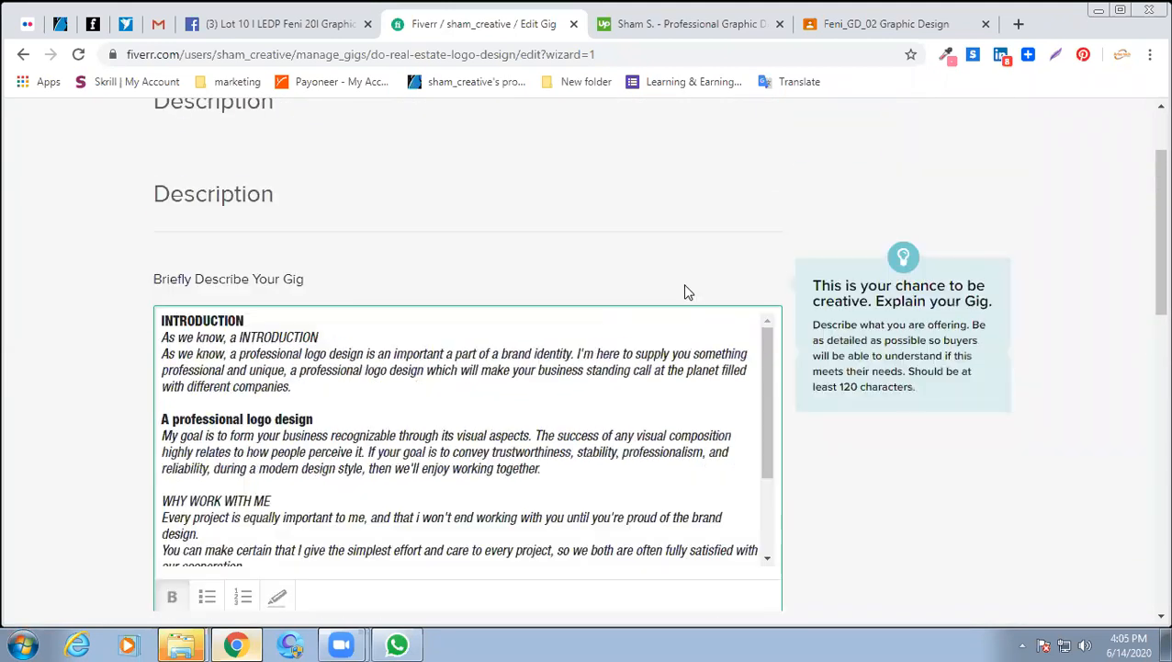
{"action": "scroll", "coordinate": [688, 292], "scroll_direction": "up", "scroll_amount": 1}
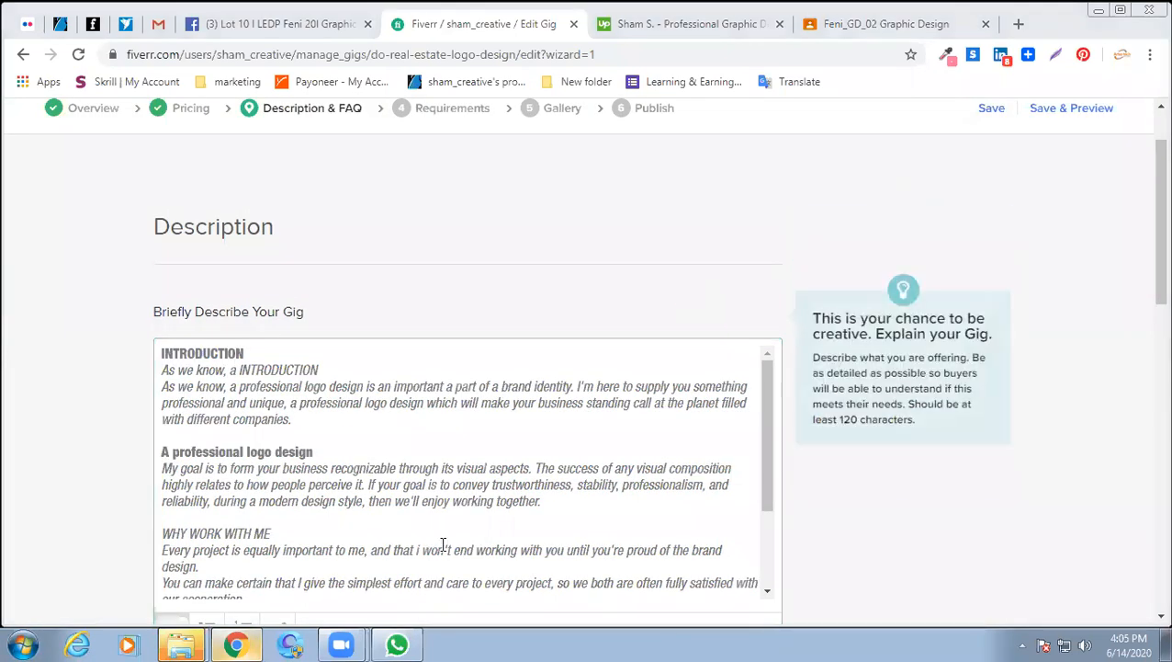
{"action": "left_click", "coordinate": [571, 430]}
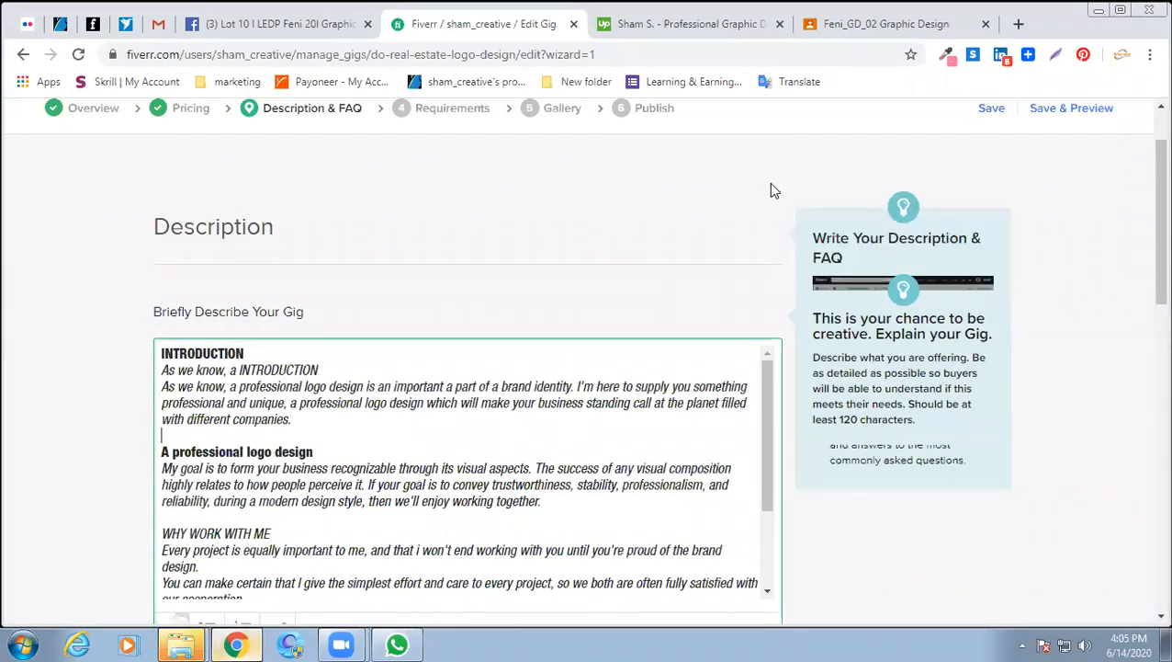
Save the gig description and continue to the Requirements stage.
{"action": "scroll", "coordinate": [560, 220], "scroll_direction": "up", "scroll_amount": 1}
{"action": "scroll", "coordinate": [496, 261], "scroll_direction": "down", "scroll_amount": 6}
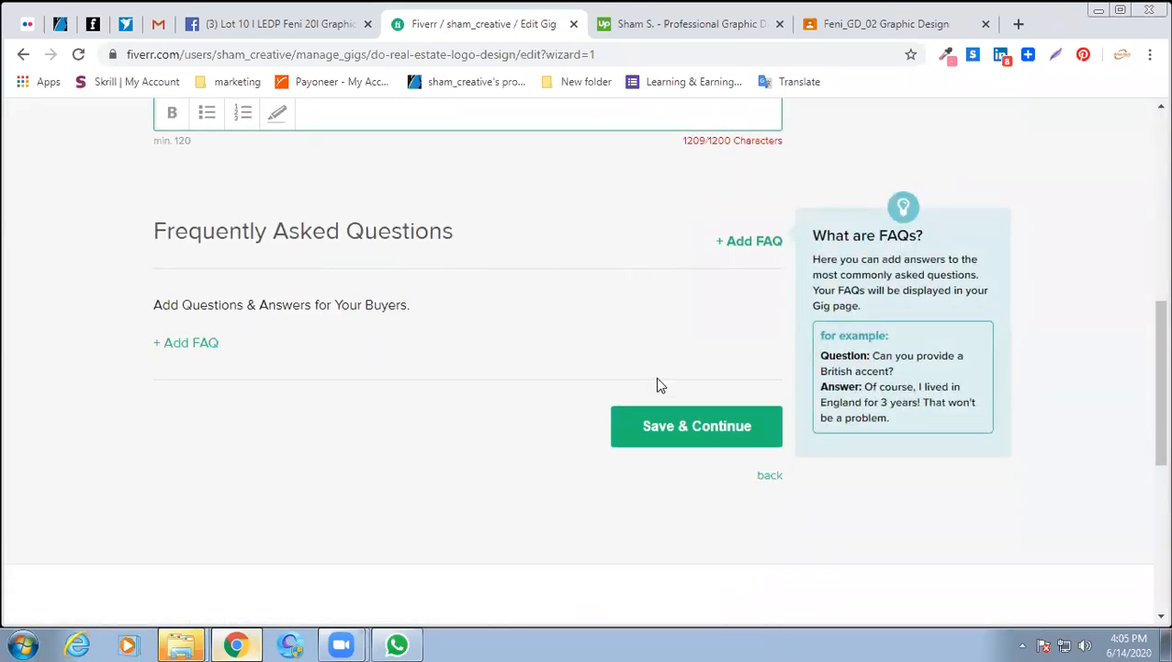
{"action": "left_click", "coordinate": [698, 430]}
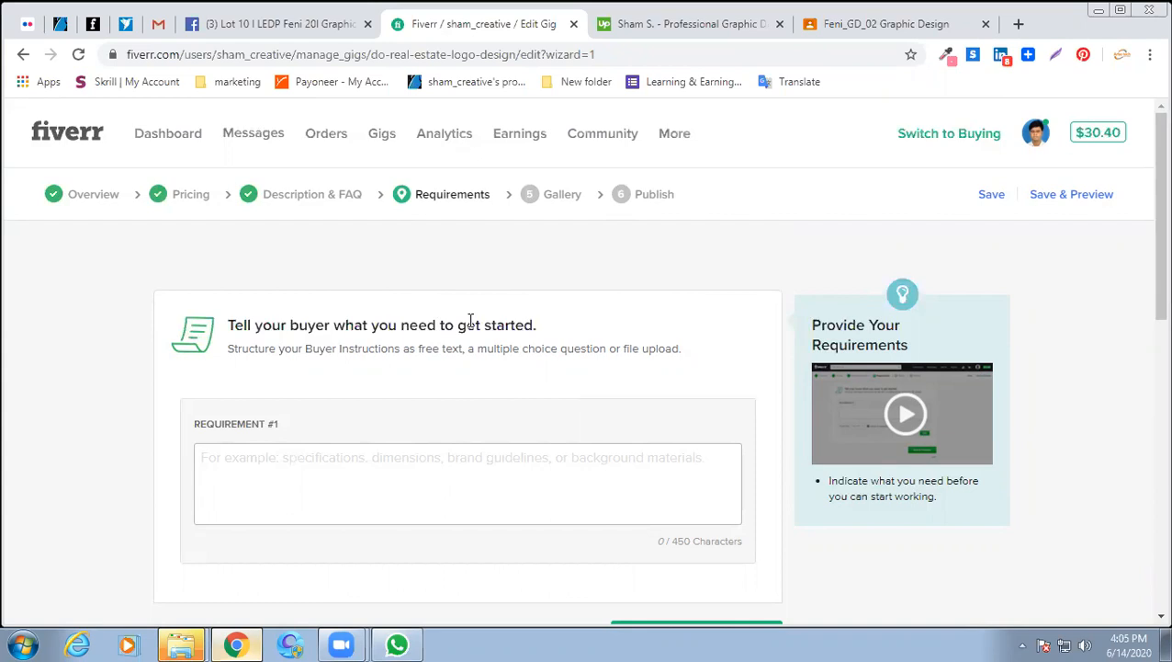
Start Requirement #1 with the lines "I need", "1. company name," and "2. What kind of service provide your company,".
{"action": "left_click", "coordinate": [311, 454]}
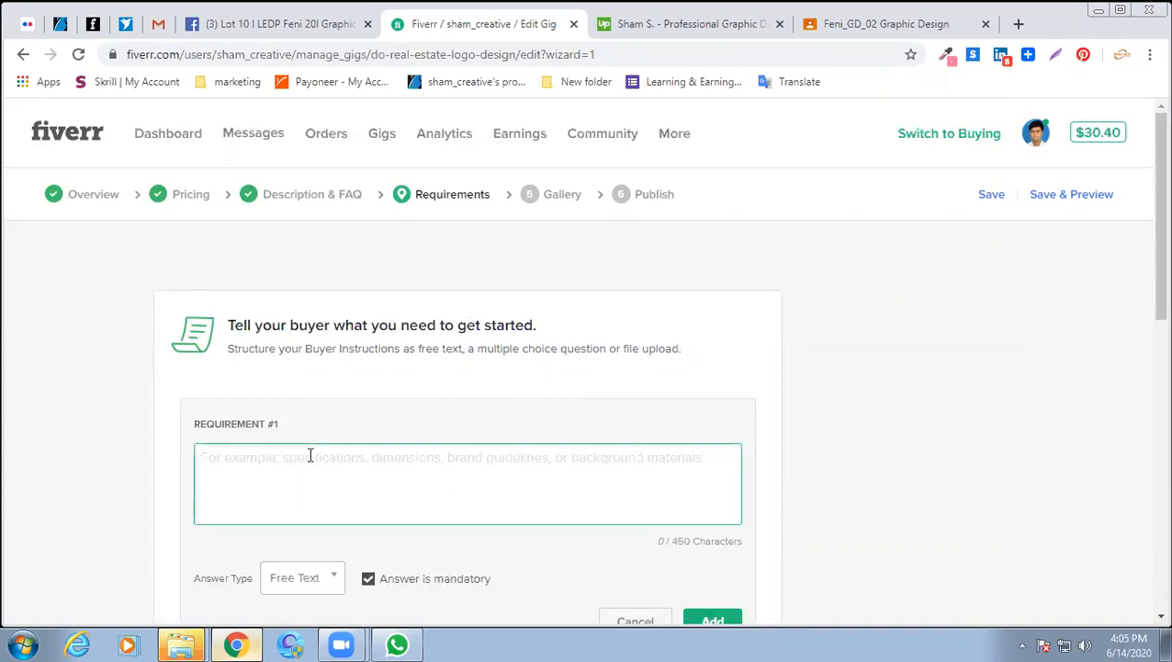
{"action": "type", "text": "I need"}
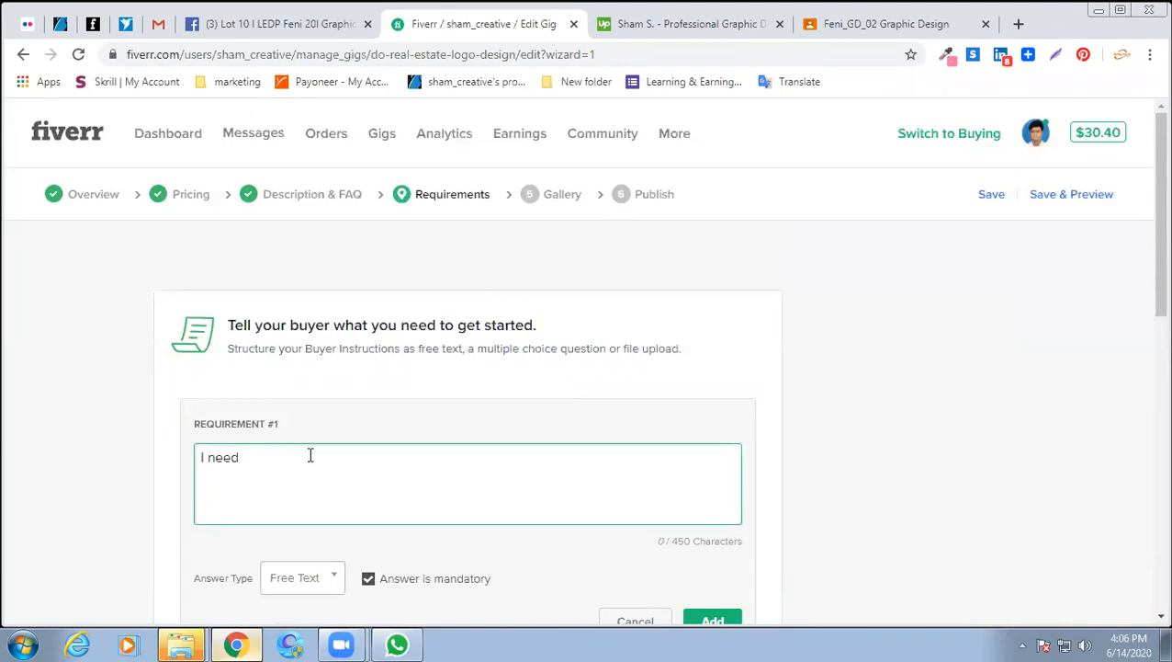
{"action": "key", "text": "Return"}
{"action": "type", "text": "1. company name,"}
{"action": "key", "text": "Return"}
{"action": "type", "text": "2. s"}
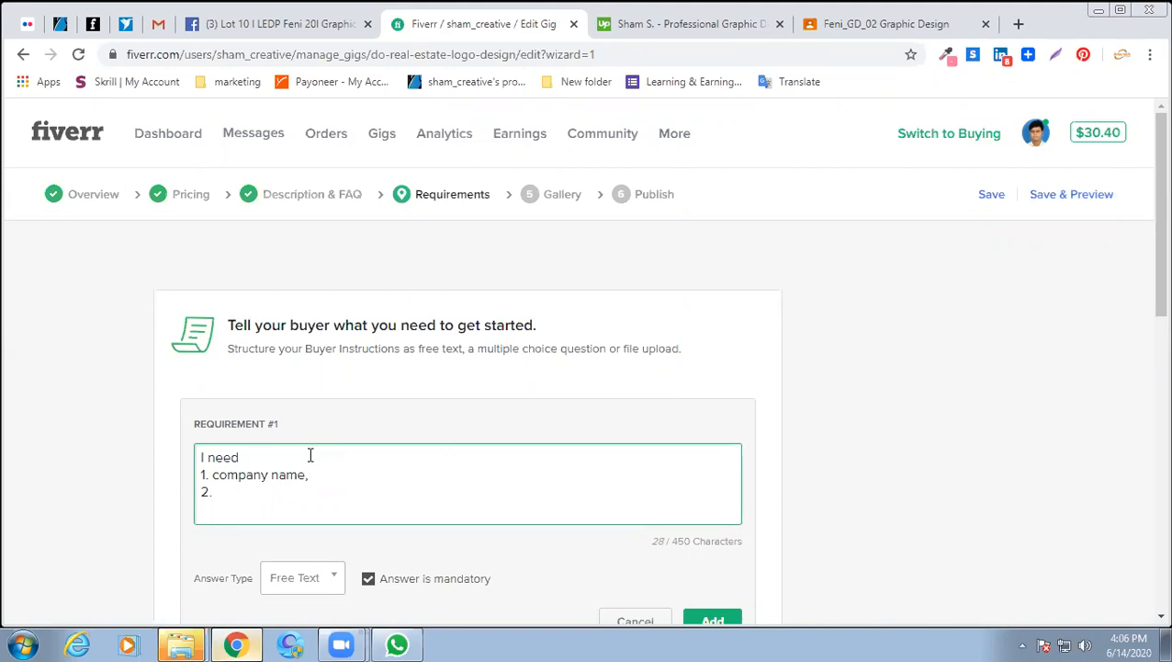
{"action": "left_click", "coordinate": [260, 499]}
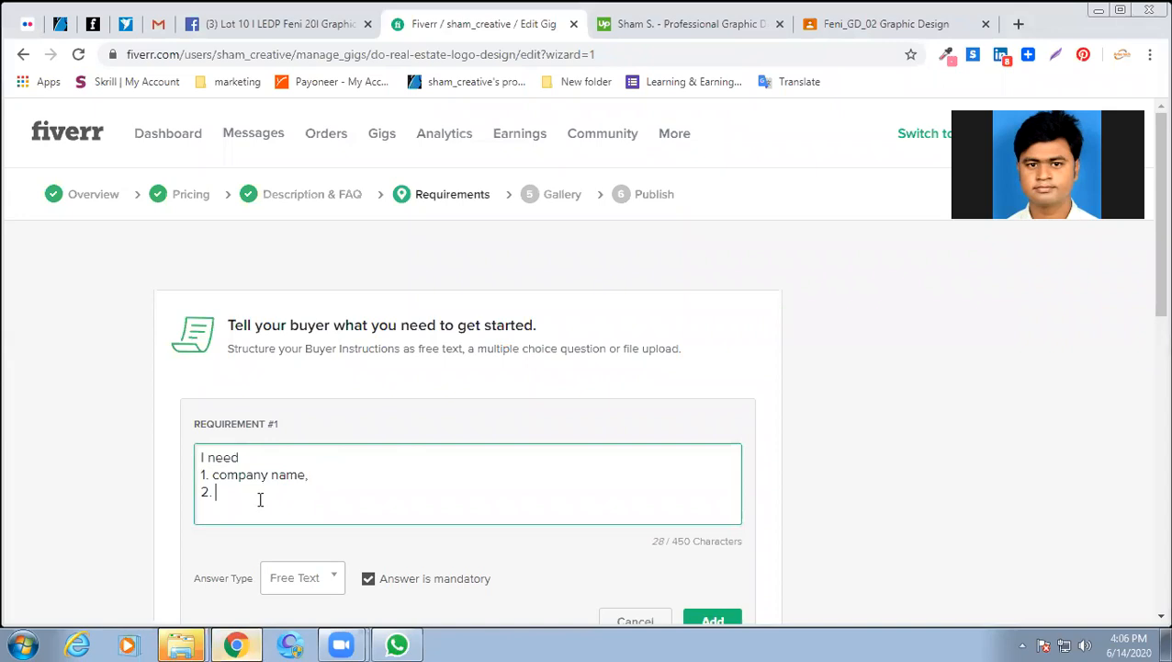
{"action": "type", "text": "What kind o"}
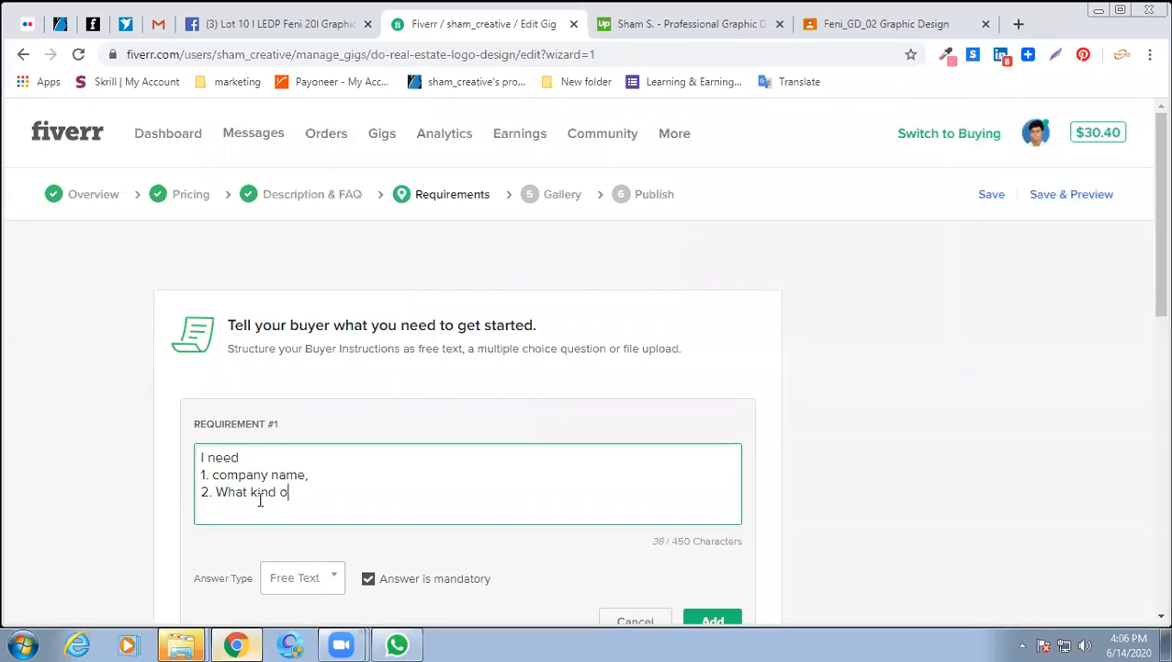
{"action": "type", "text": "f service provide your "}
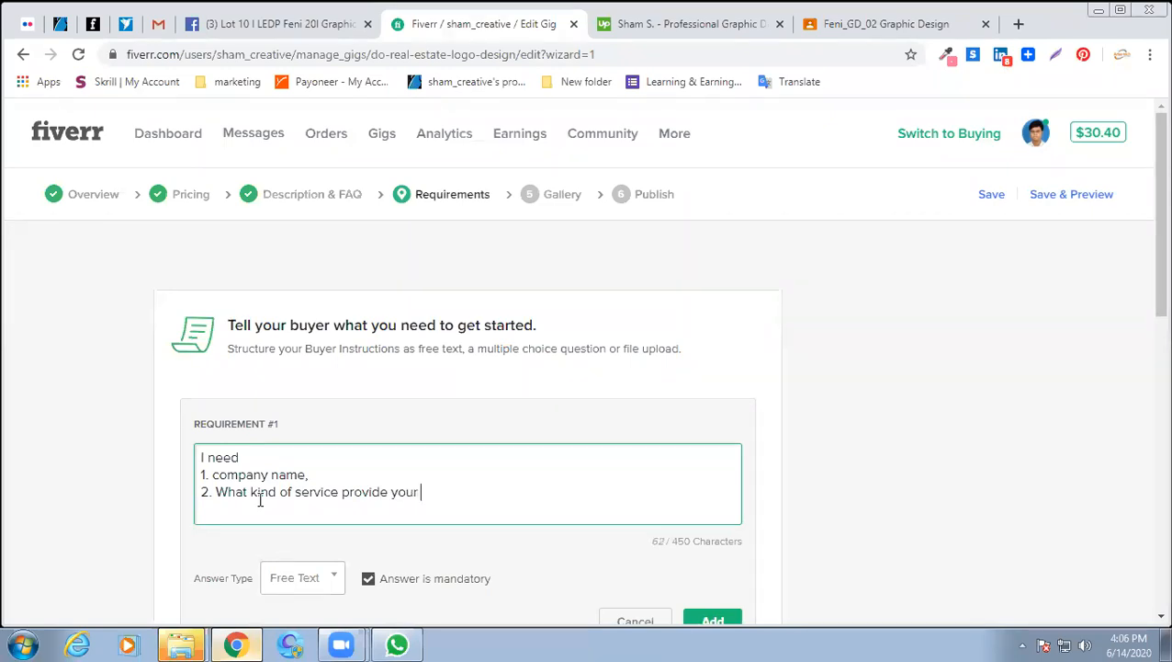
{"action": "type", "text": "company"}
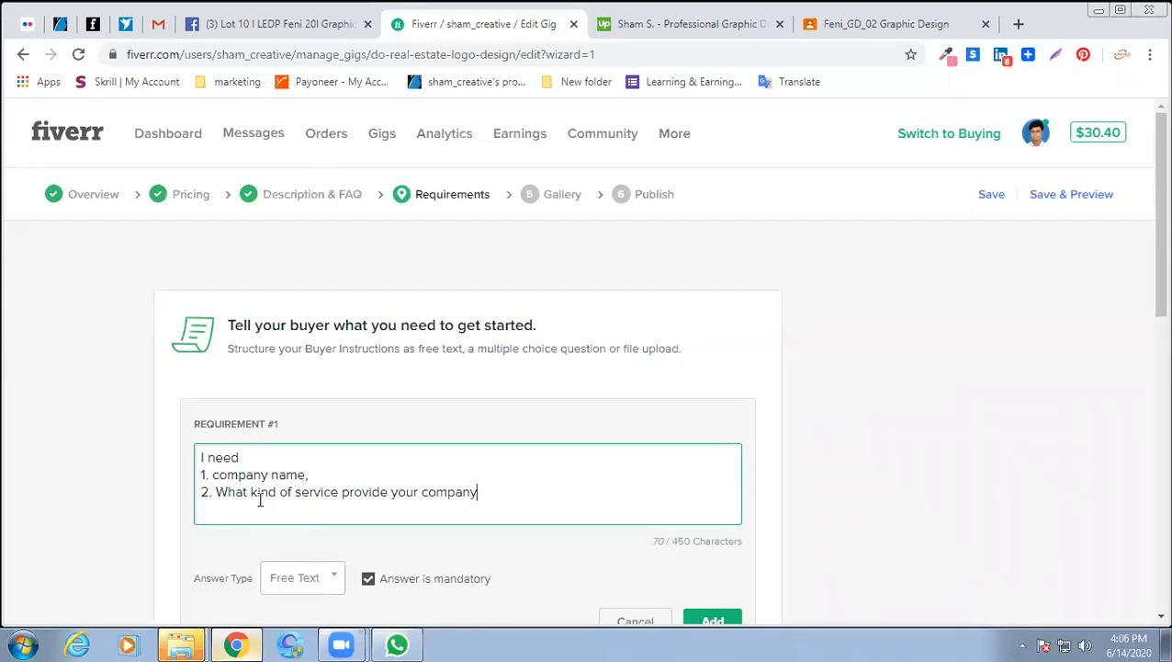
{"action": "type", "text": ","}
Add the line "3. business details," to Requirement #1 and start a new line below it.
{"action": "key", "text": "Return"}
{"action": "type", "text": "3. com"}
{"action": "key", "text": "BackSpace"}
{"action": "key", "text": "BackSpace"}
{"action": "key", "text": "BackSpace"}
{"action": "type", "text": "olo"}
{"action": "key", "text": "BackSpace"}
{"action": "type", "text": "business details,"}
{"action": "key", "text": "Return"}
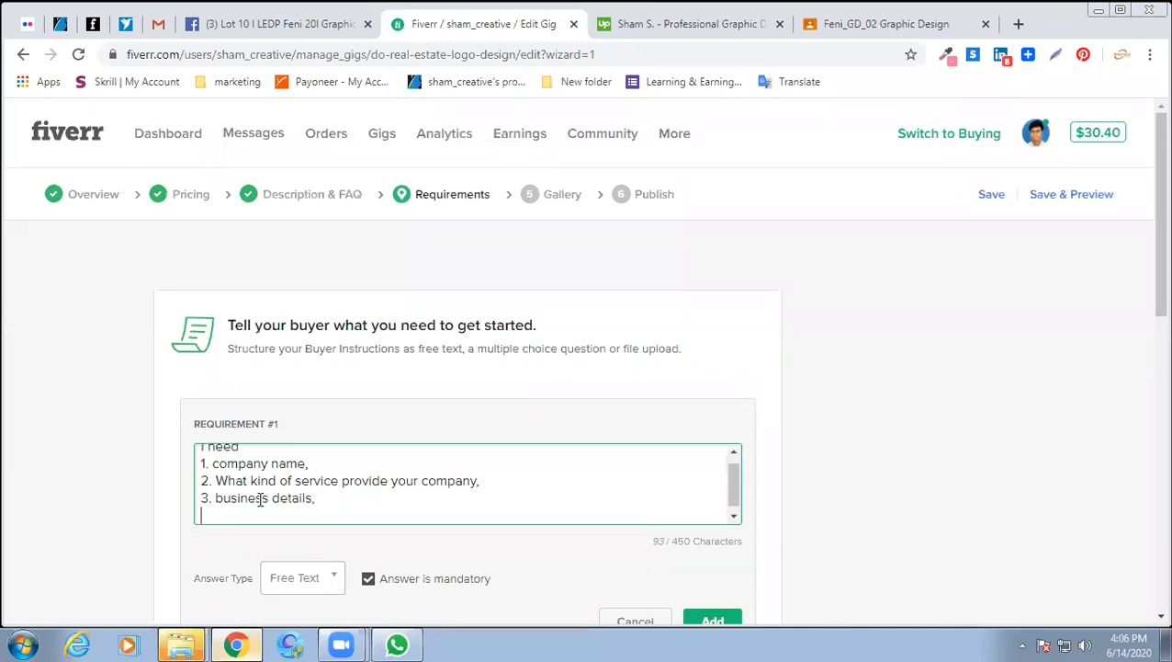
{"action": "type", "text": "everything"}
{"action": "key", "text": "Left"}
{"action": "key", "text": "Left"}
{"action": "key", "text": "Left"}
{"action": "key", "text": "Left"}
{"action": "key", "text": "Left"}
{"action": "key", "text": "Left"}
{"action": "key", "text": "Left"}
{"action": "key", "text": "Left"}
{"action": "key", "text": "Left"}
{"action": "key", "text": "BackSpace"}
{"action": "type", "text": "E"}
{"action": "key", "text": "Right"}
{"action": "key", "text": "Right"}
{"action": "key", "text": "Right"}
{"action": "key", "text": "Right"}
{"action": "key", "text": "Right"}
{"action": "key", "text": "Right"}
{"action": "key", "text": "Right"}
{"action": "key", "text": "Right"}
{"action": "key", "text": "Right"}
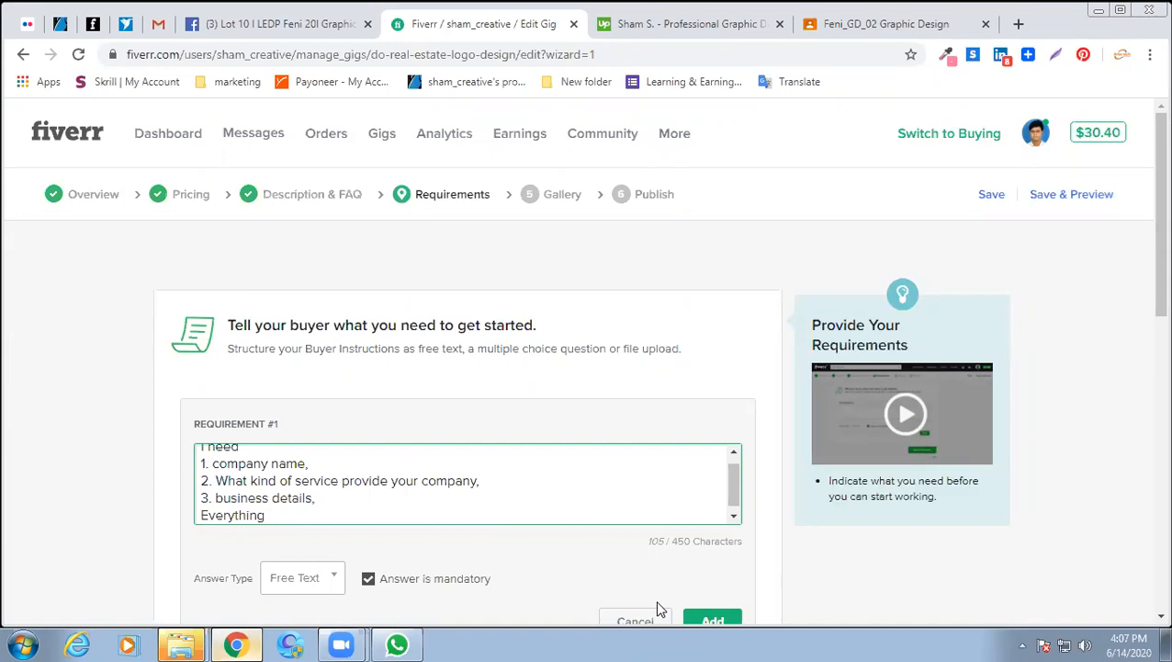
{"action": "key", "text": "alt+Tab"}
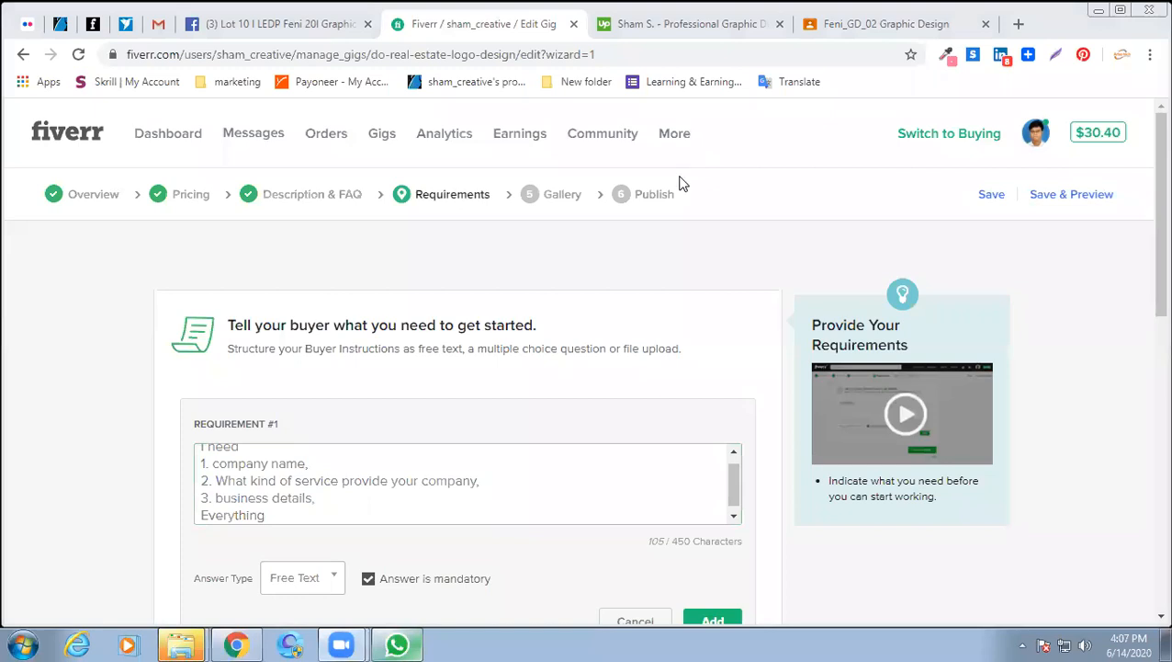
{"action": "left_click", "coordinate": [373, 515]}
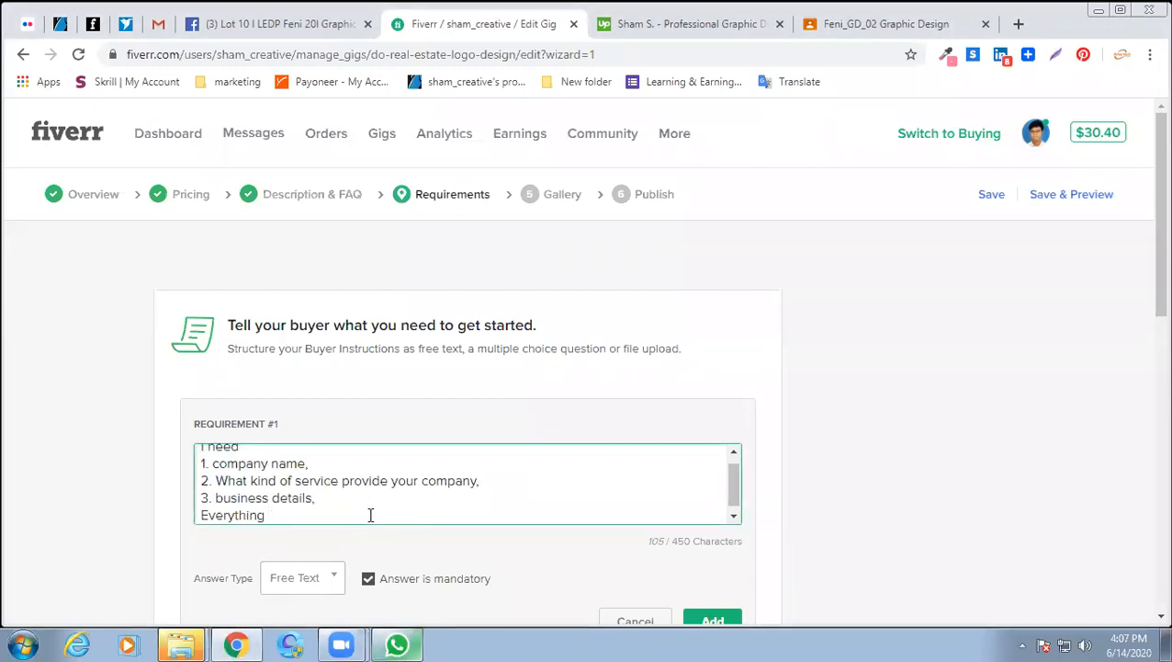
{"action": "type", "text": "wh"}
{"action": "key", "text": "BackSpace"}
{"action": "key", "text": "BackSpace"}
{"action": "key", "text": "BackSpace"}
{"action": "key", "text": "BackSpace"}
{"action": "key", "text": "BackSpace"}
{"action": "key", "text": "BackSpace"}
{"action": "key", "text": "BackSpace"}
{"action": "key", "text": "BackSpace"}
{"action": "key", "text": "BackSpace"}
{"action": "key", "text": "BackSpace"}
{"action": "key", "text": "BackSpace"}
{"action": "key", "text": "BackSpace"}
{"action": "key", "text": "BackSpace"}
Finish Requirement #1 with the closing line "All of the details about your business." and check the full text.
{"action": "type", "text": "All of the details"}
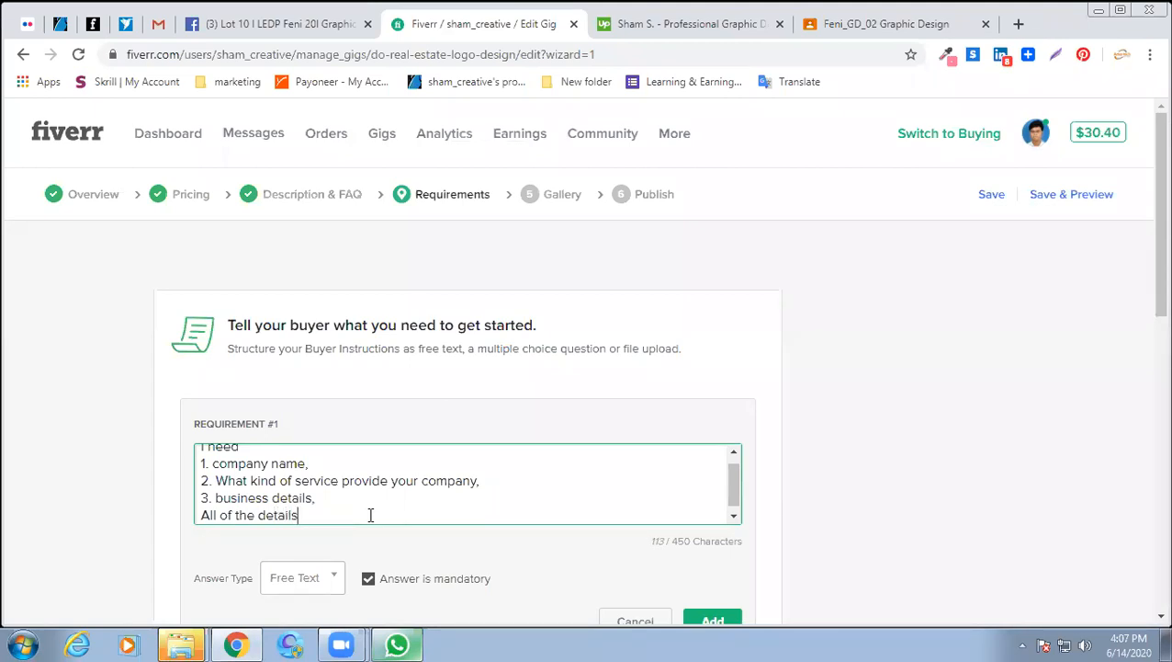
{"action": "type", "text": " about your business"}
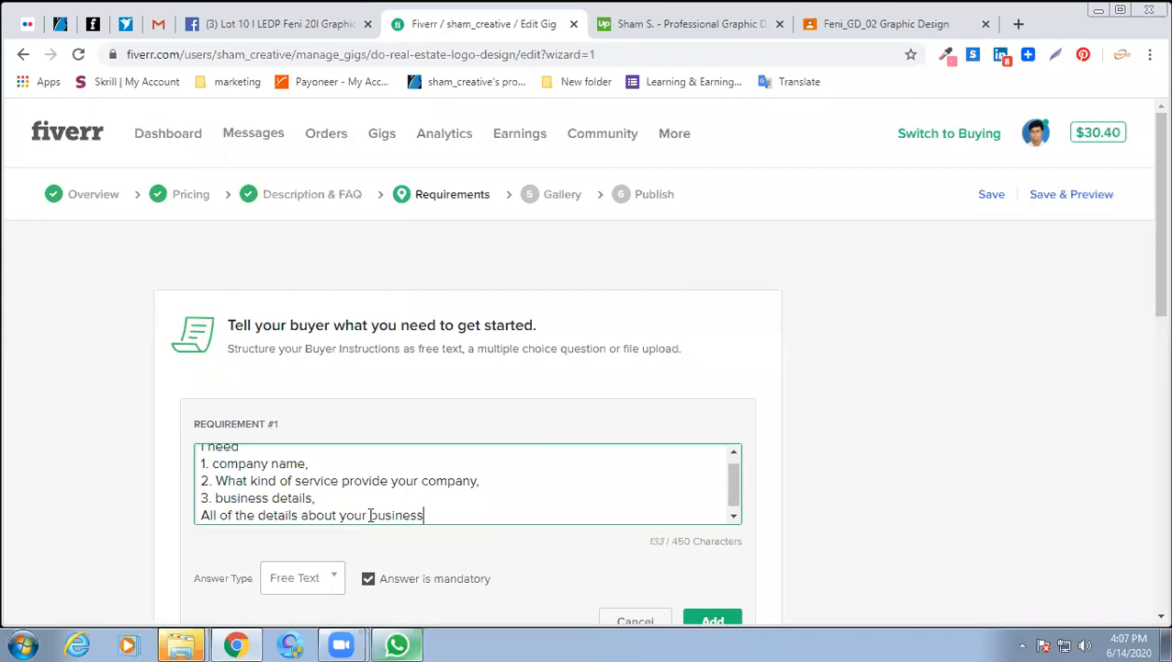
{"action": "type", "text": "."}
{"action": "scroll", "coordinate": [560, 477], "scroll_direction": "up", "scroll_amount": 1}
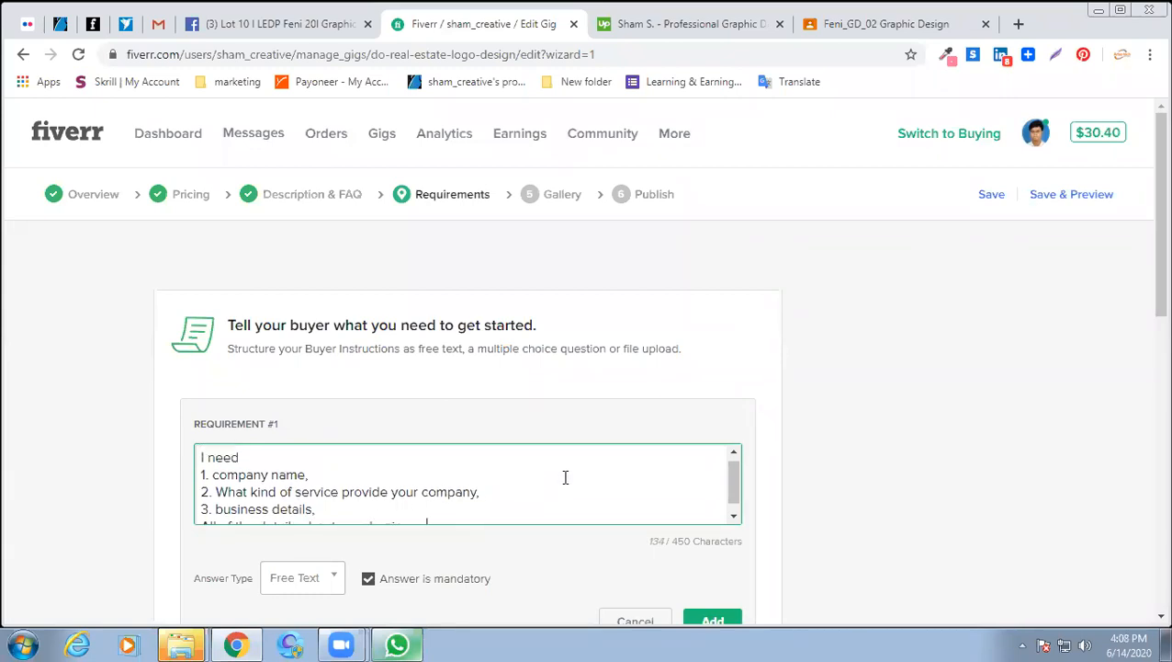
{"action": "scroll", "coordinate": [490, 450], "scroll_direction": "down", "scroll_amount": 1}
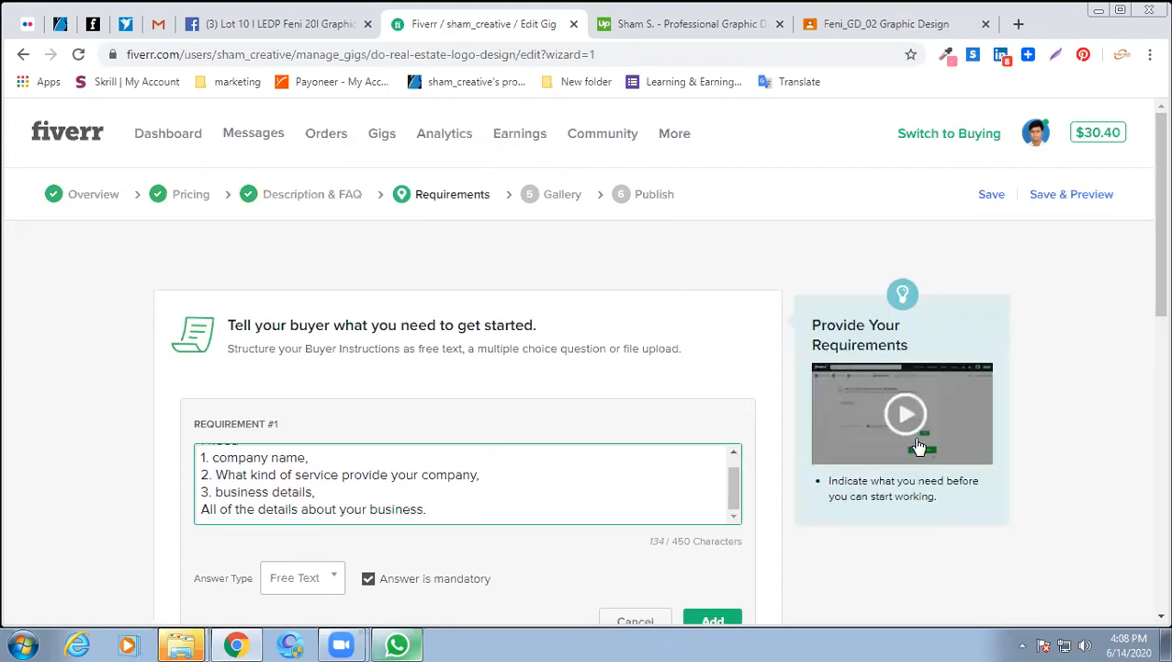
Set the answer type of Requirement #1 to Attached File.
{"action": "scroll", "coordinate": [889, 437], "scroll_direction": "down", "scroll_amount": 2}
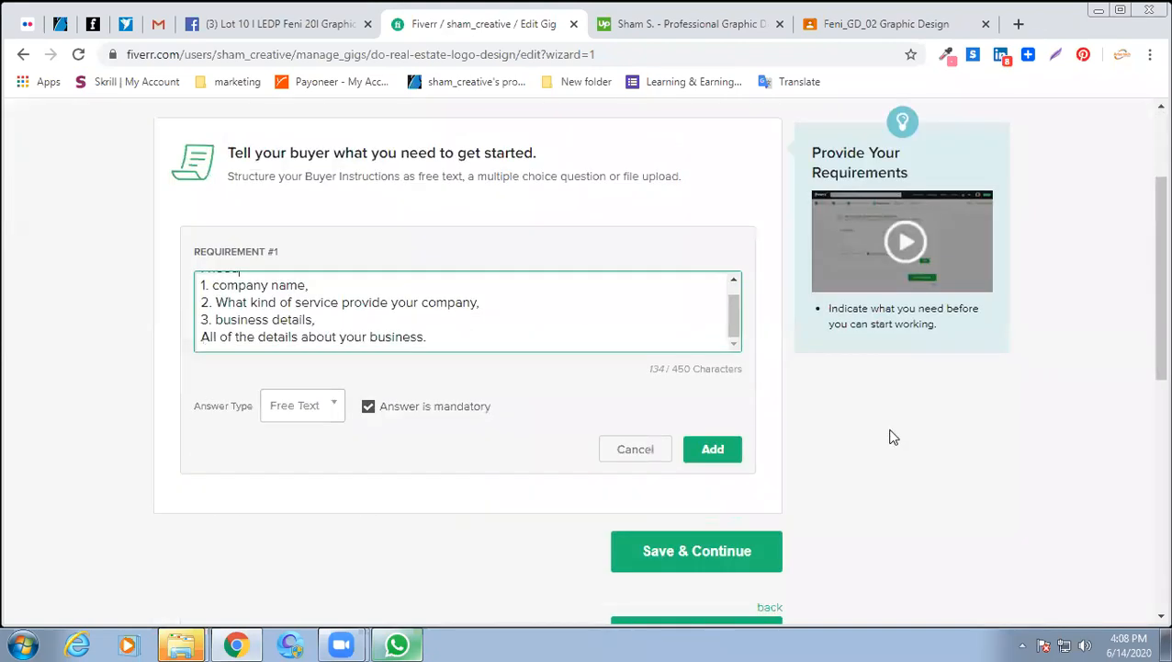
{"action": "left_click", "coordinate": [338, 410]}
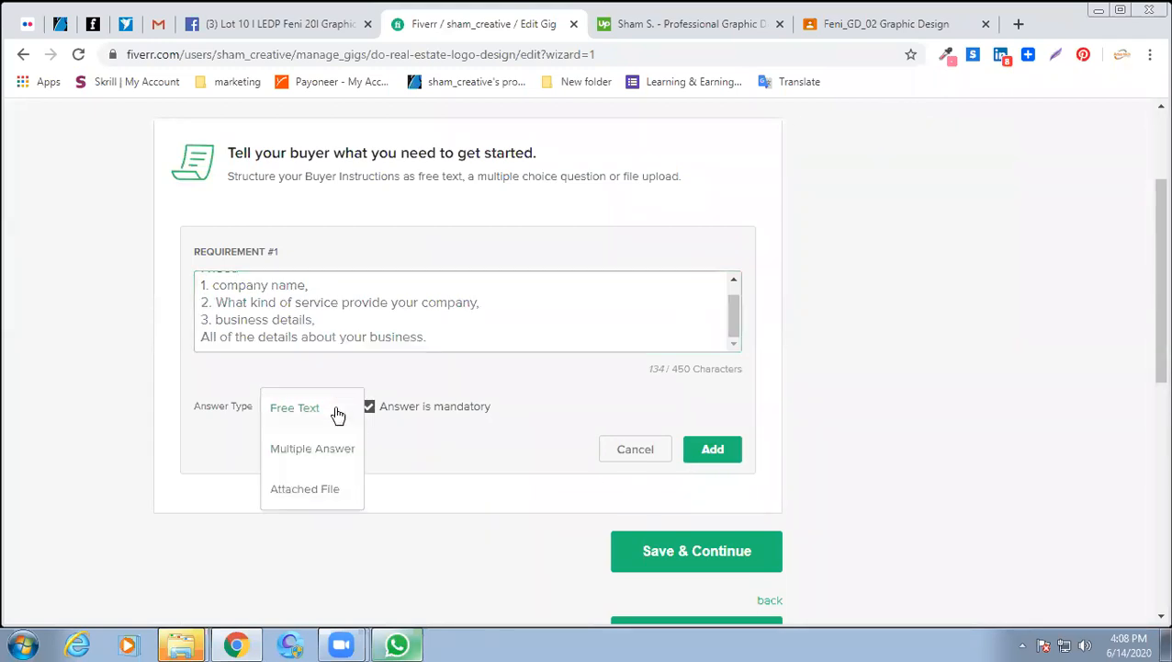
{"action": "left_click", "coordinate": [320, 488]}
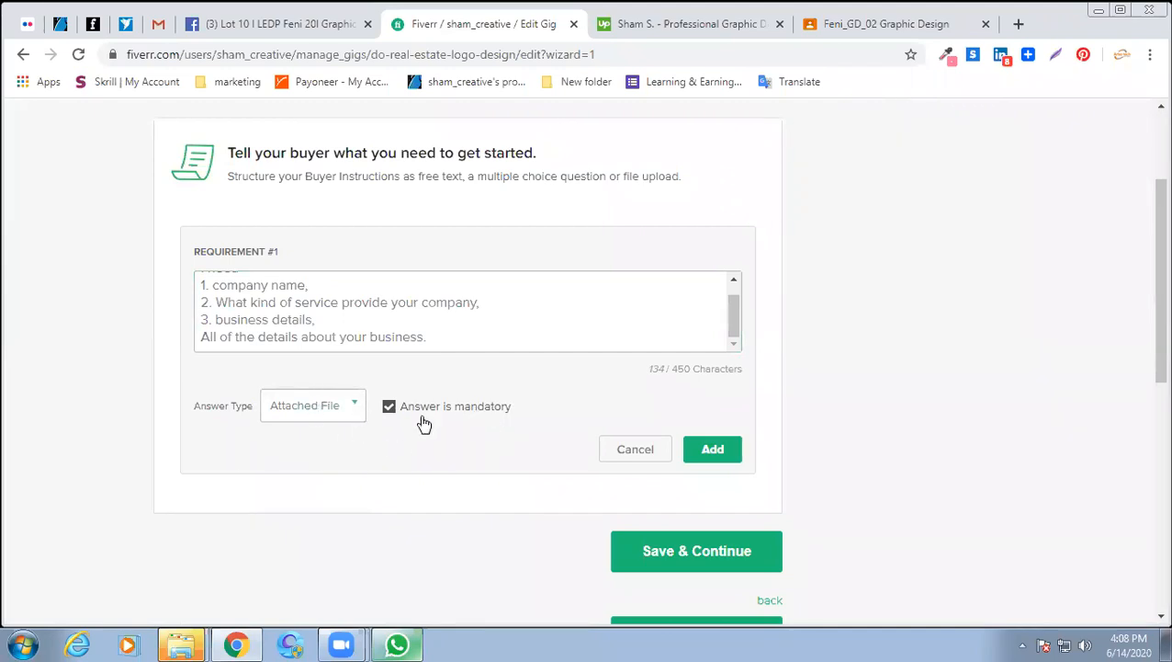
Add Requirement #1 to the gig and save the buyer requirements to continue to the gallery.
{"action": "left_click", "coordinate": [738, 570]}
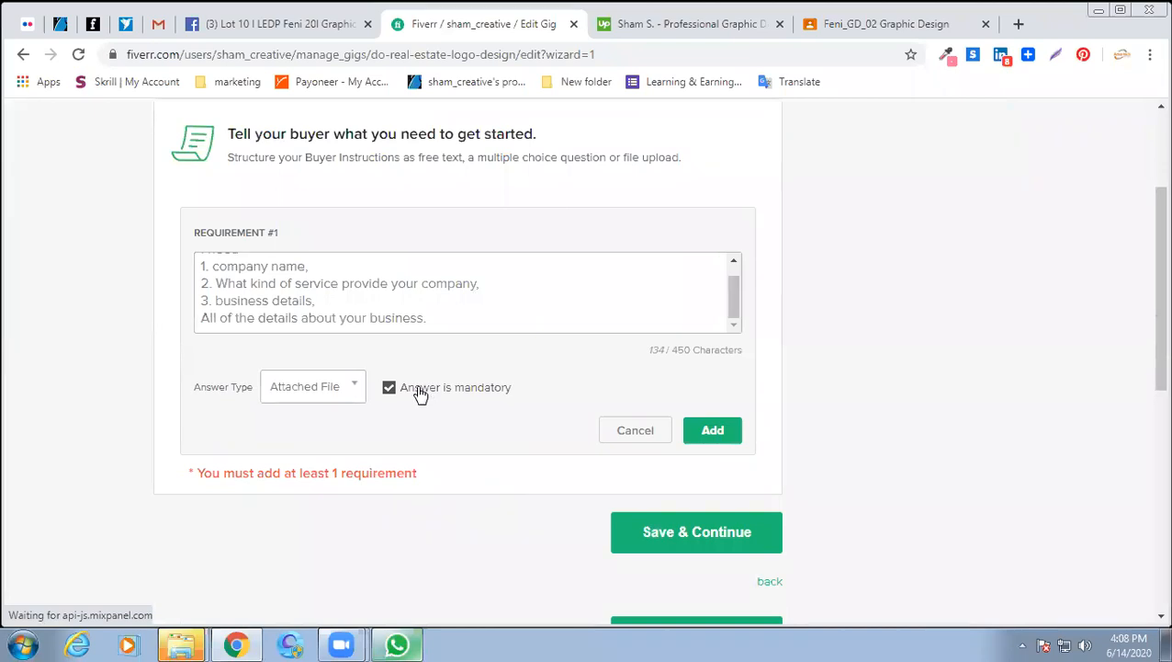
{"action": "left_click", "coordinate": [714, 432]}
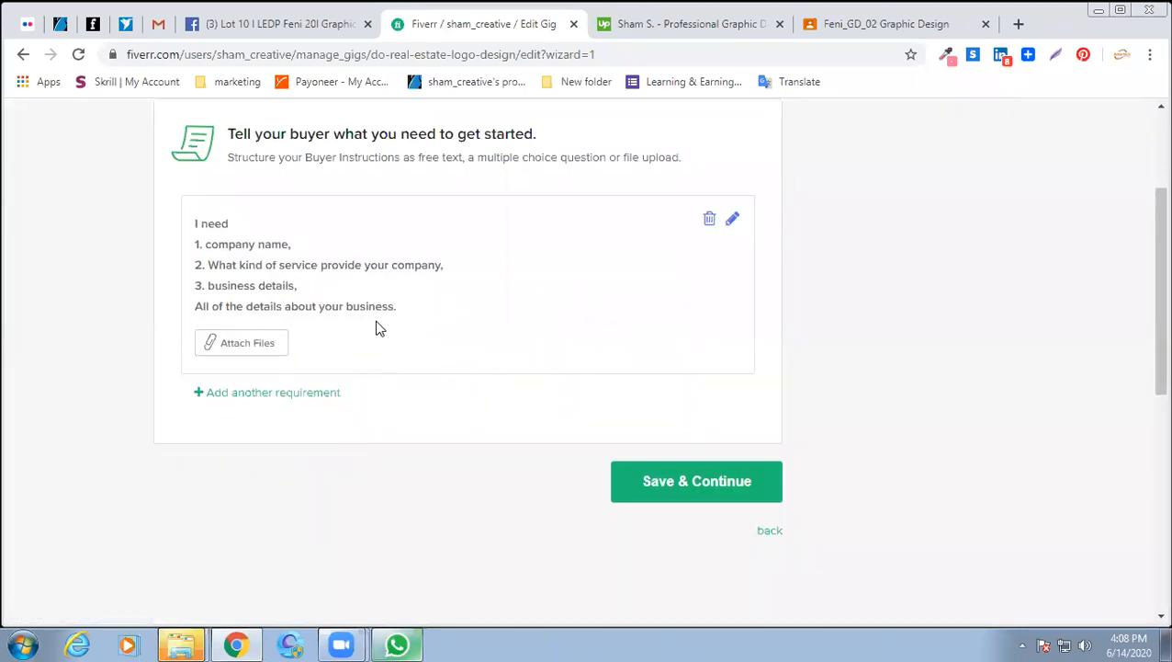
{"action": "scroll", "coordinate": [379, 327], "scroll_direction": "up", "scroll_amount": 2}
{"action": "scroll", "coordinate": [491, 374], "scroll_direction": "down", "scroll_amount": 2}
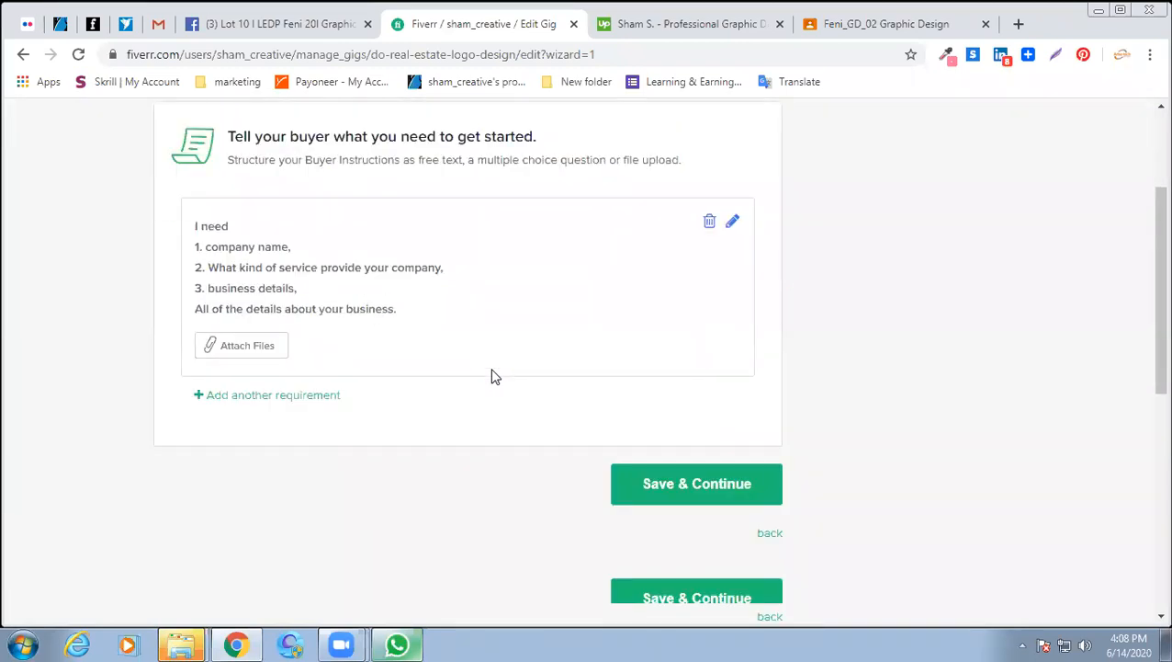
{"action": "left_click", "coordinate": [641, 470]}
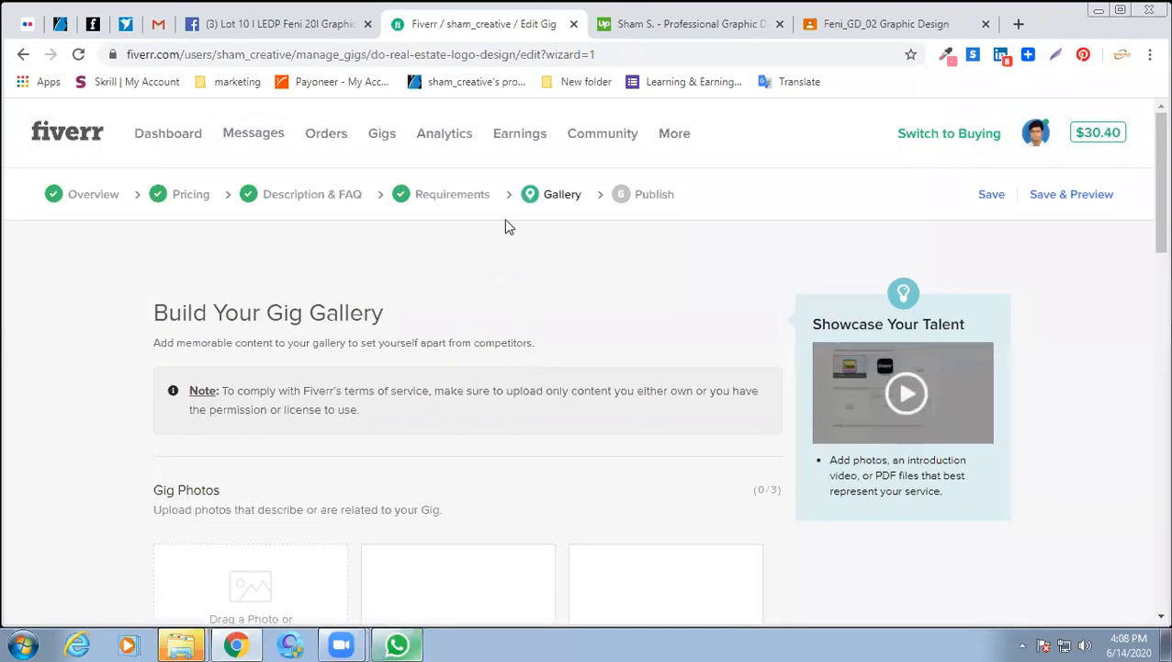
Examine the photo, video and PDF upload sections of the gig gallery and their upload guidelines.
{"action": "scroll", "coordinate": [468, 334], "scroll_direction": "down", "scroll_amount": 1}
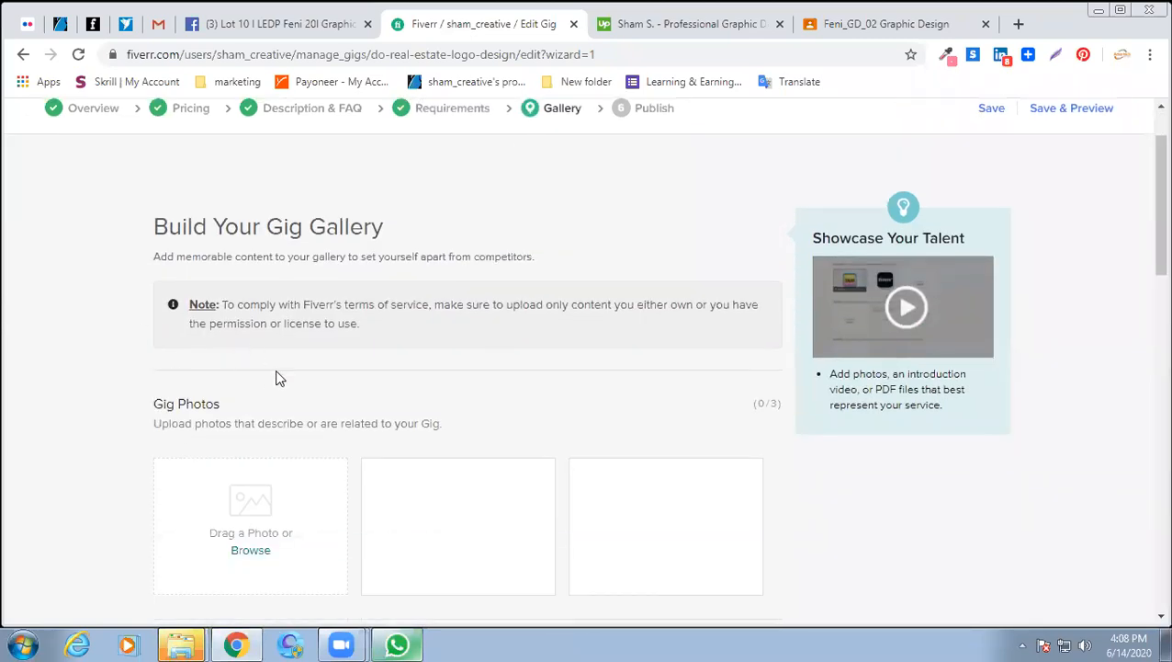
{"action": "scroll", "coordinate": [336, 397], "scroll_direction": "down", "scroll_amount": 3}
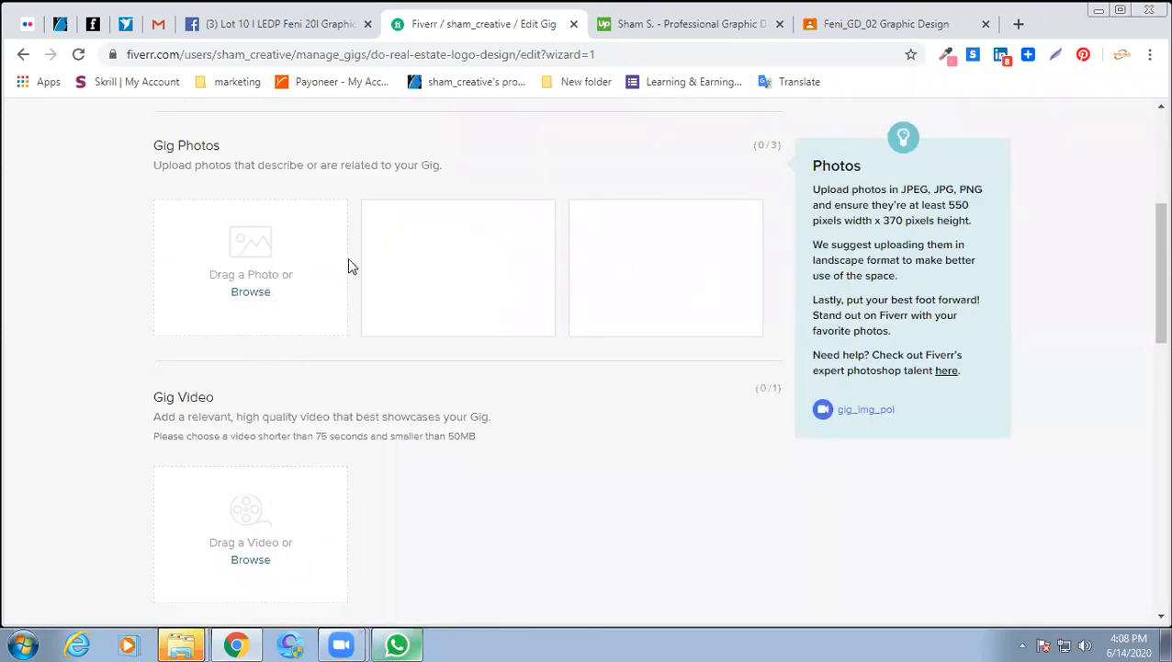
{"action": "scroll", "coordinate": [568, 288], "scroll_direction": "down", "scroll_amount": 2}
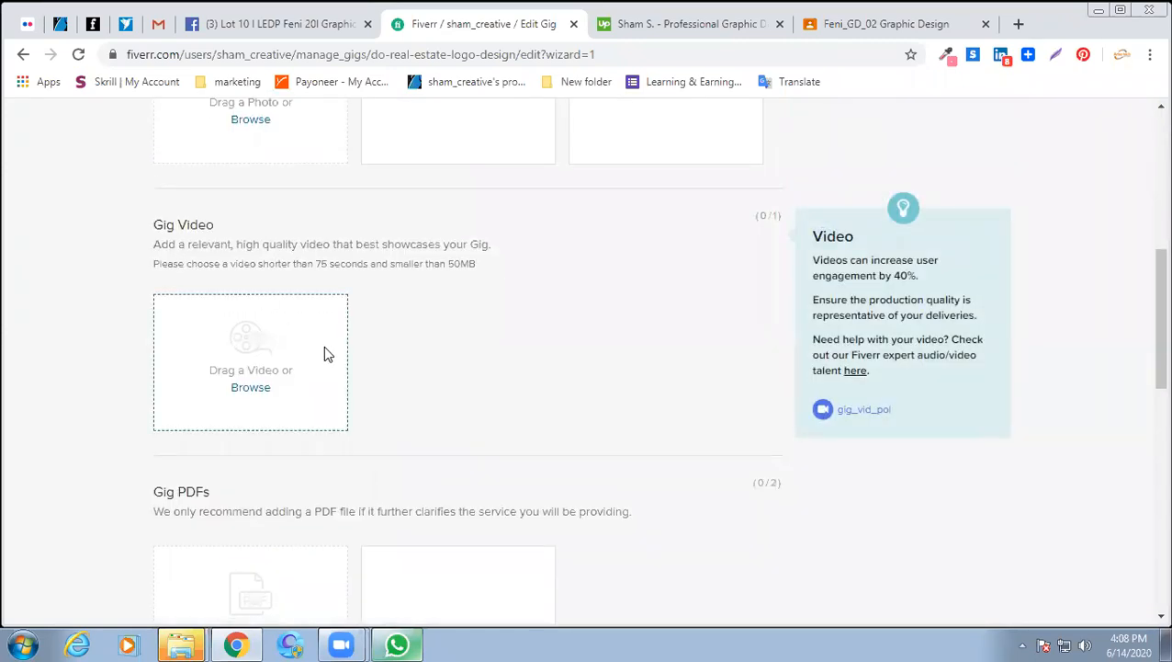
{"action": "scroll", "coordinate": [361, 384], "scroll_direction": "down", "scroll_amount": 2}
{"action": "scroll", "coordinate": [442, 348], "scroll_direction": "up", "scroll_amount": 2}
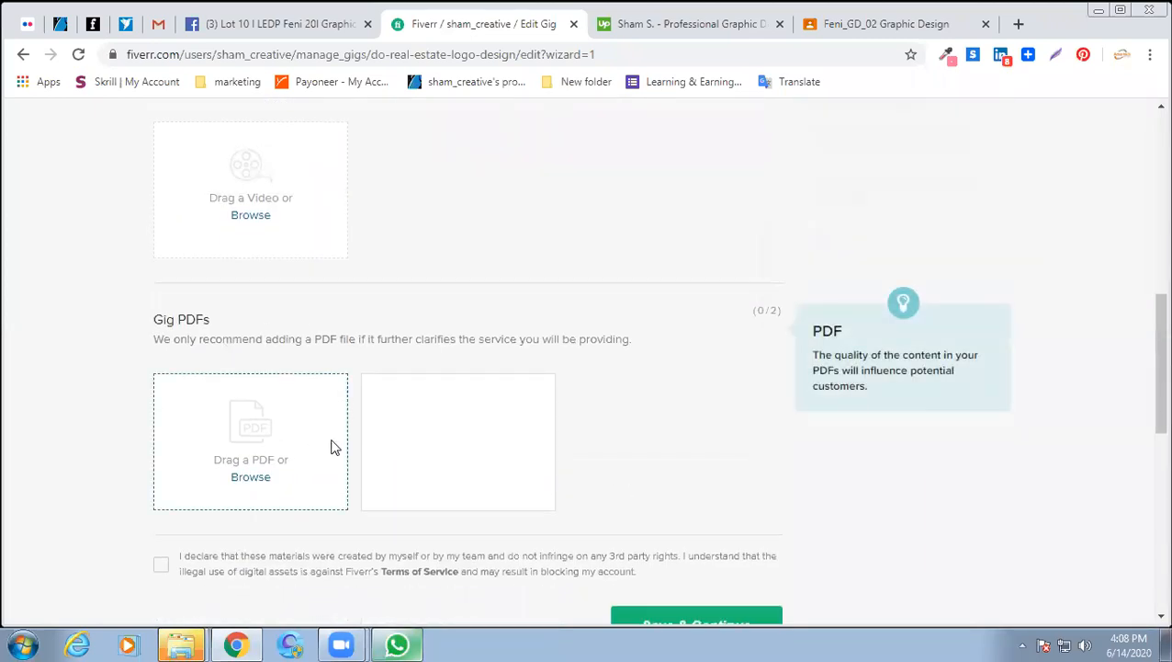
{"action": "scroll", "coordinate": [386, 358], "scroll_direction": "up", "scroll_amount": 2}
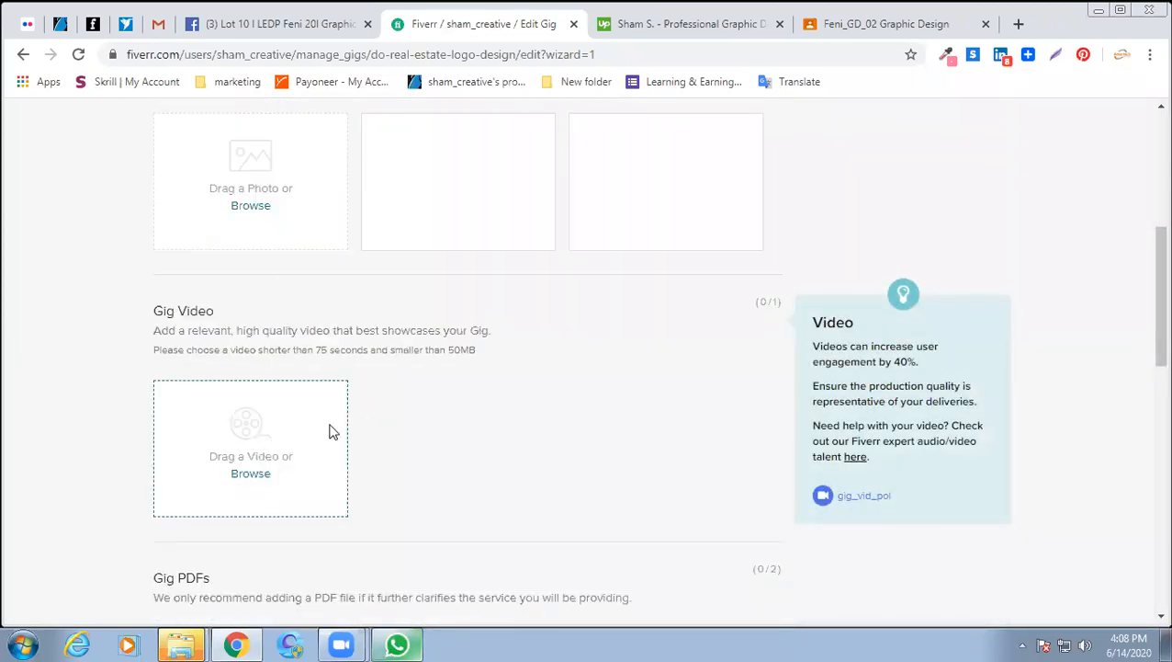
{"action": "scroll", "coordinate": [335, 431], "scroll_direction": "up", "scroll_amount": 2}
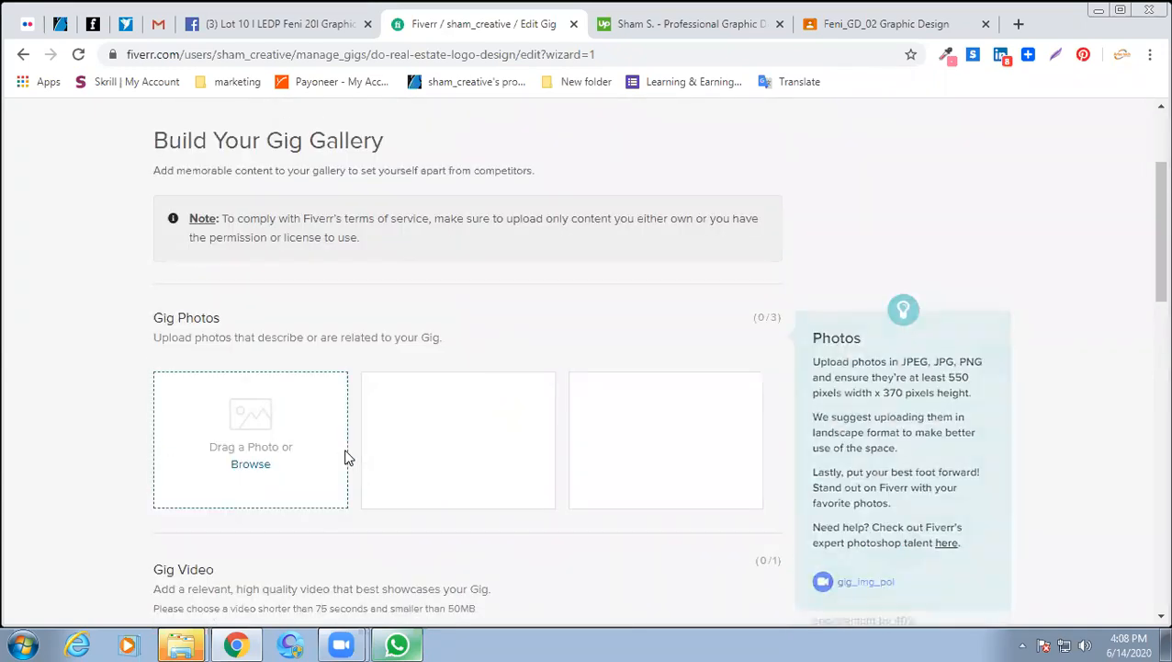
{"action": "scroll", "coordinate": [345, 456], "scroll_direction": "down", "scroll_amount": 4}
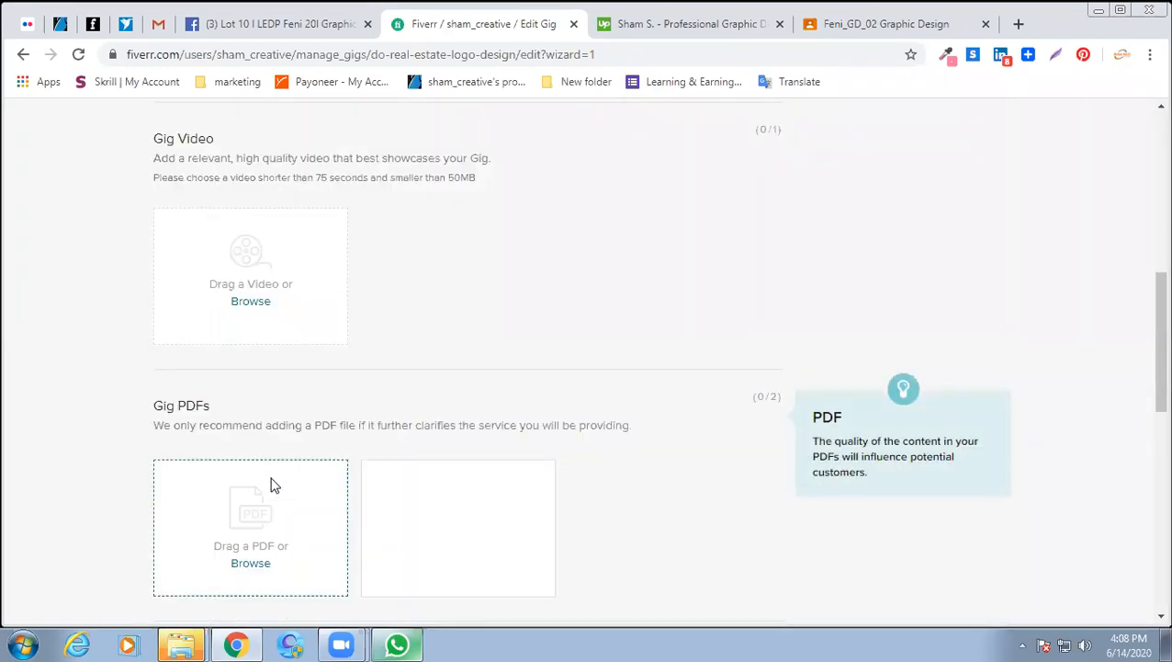
{"action": "scroll", "coordinate": [368, 457], "scroll_direction": "up", "scroll_amount": 5}
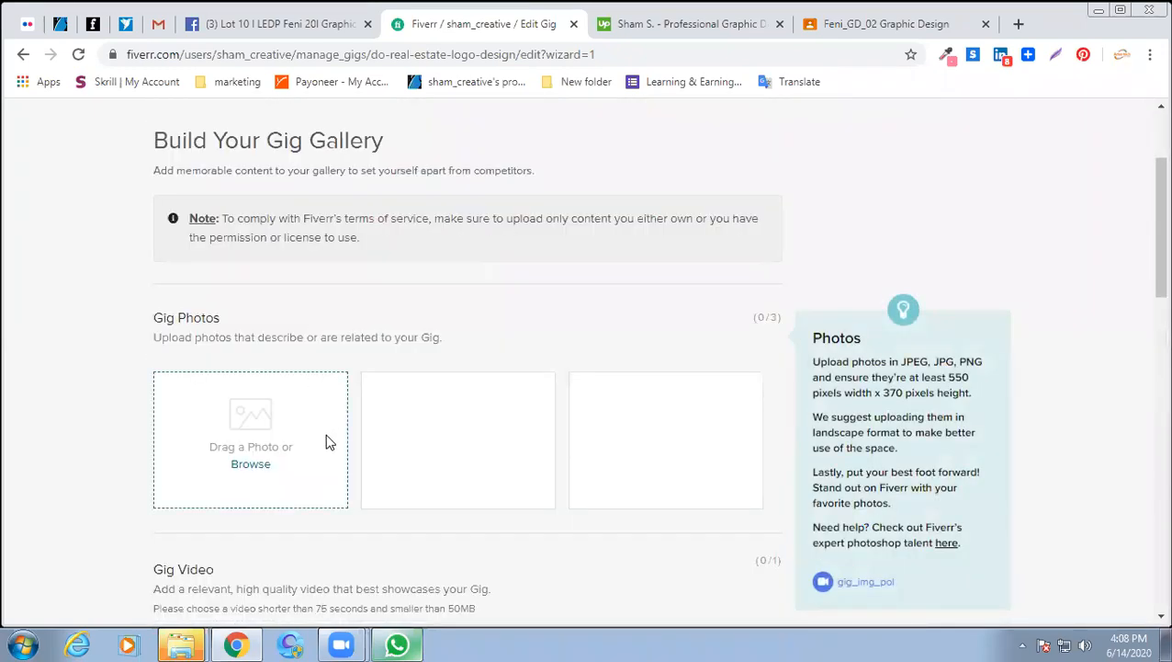
Upload the real estate logo image from My Work (D:) > My Work > fiverr gig > logo as the first gig photo.
{"action": "left_click", "coordinate": [270, 464]}
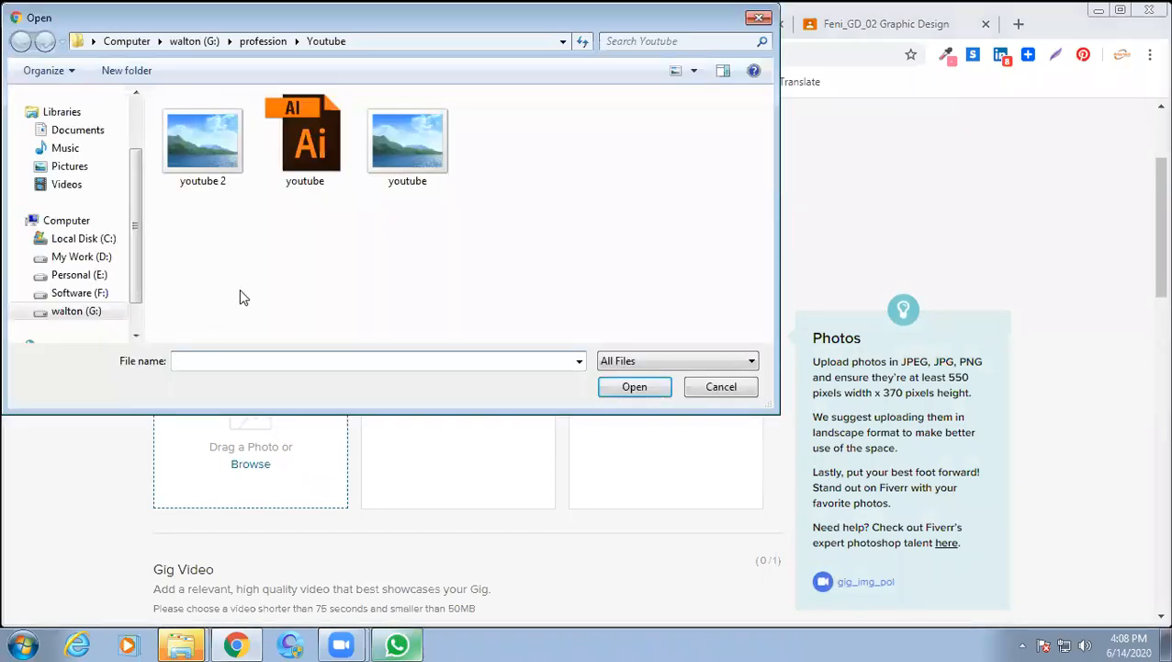
{"action": "left_click", "coordinate": [90, 276]}
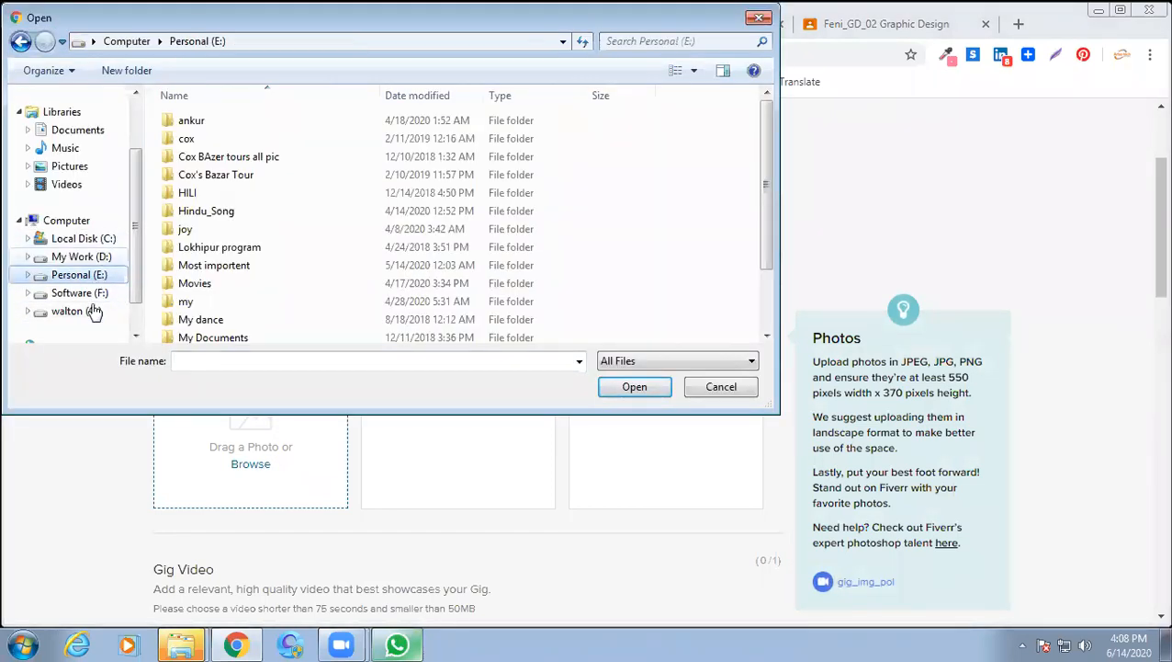
{"action": "left_click", "coordinate": [87, 311]}
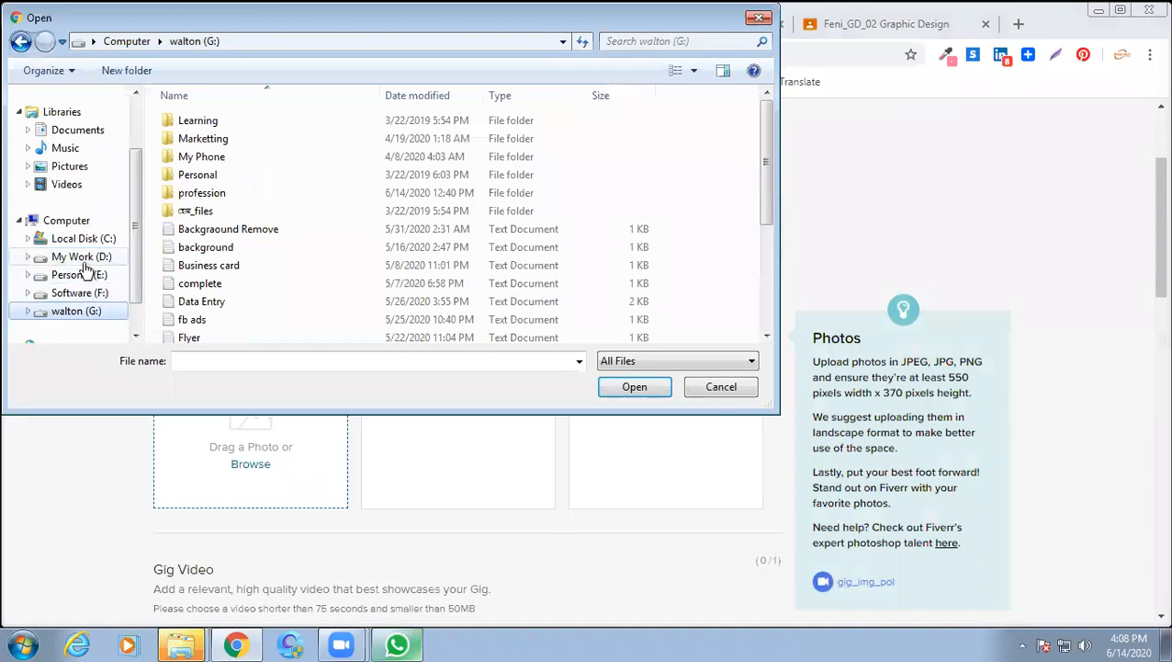
{"action": "left_click", "coordinate": [82, 257]}
{"action": "double_click", "coordinate": [246, 157]}
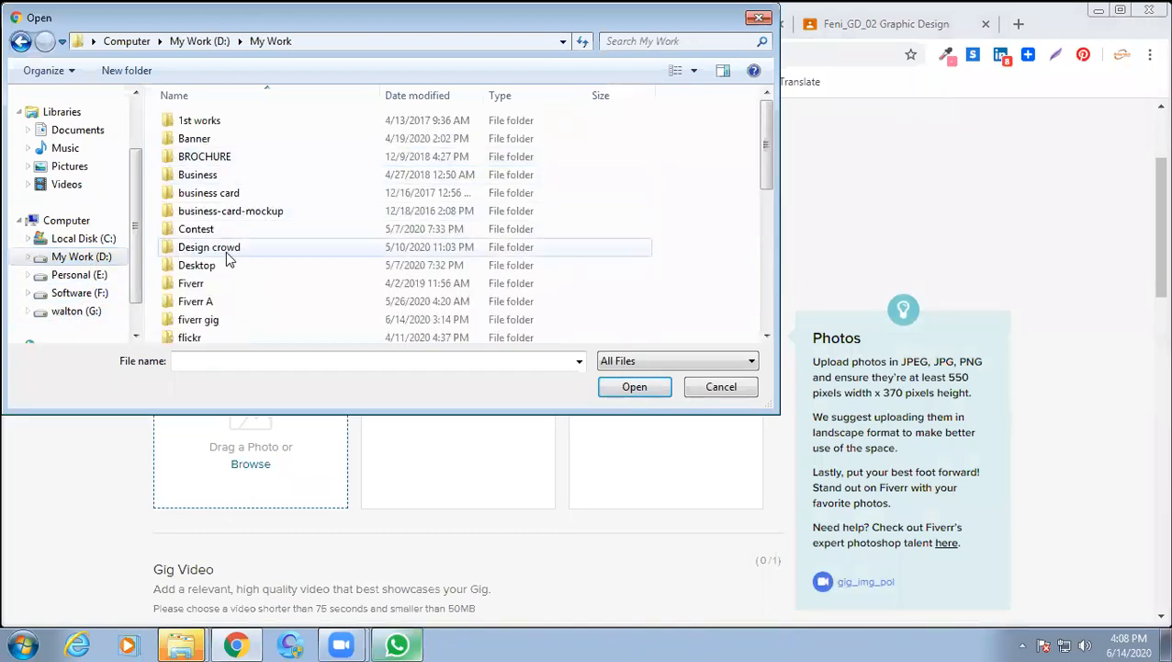
{"action": "double_click", "coordinate": [232, 319]}
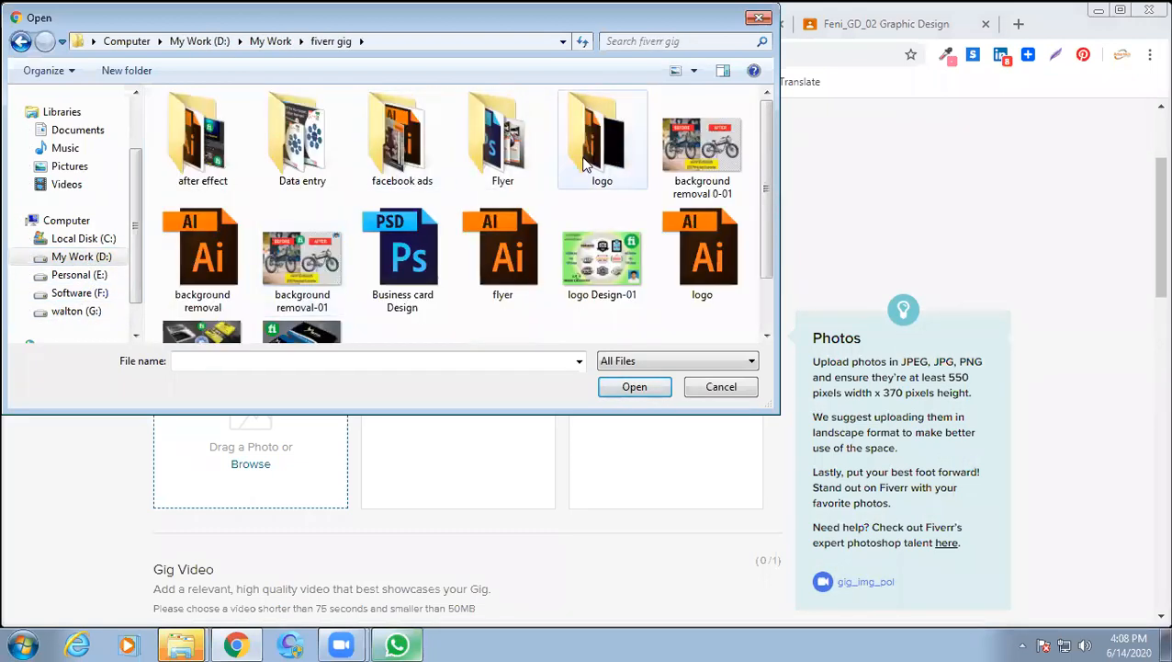
{"action": "double_click", "coordinate": [584, 158]}
{"action": "left_click", "coordinate": [208, 156]}
{"action": "left_click", "coordinate": [660, 395]}
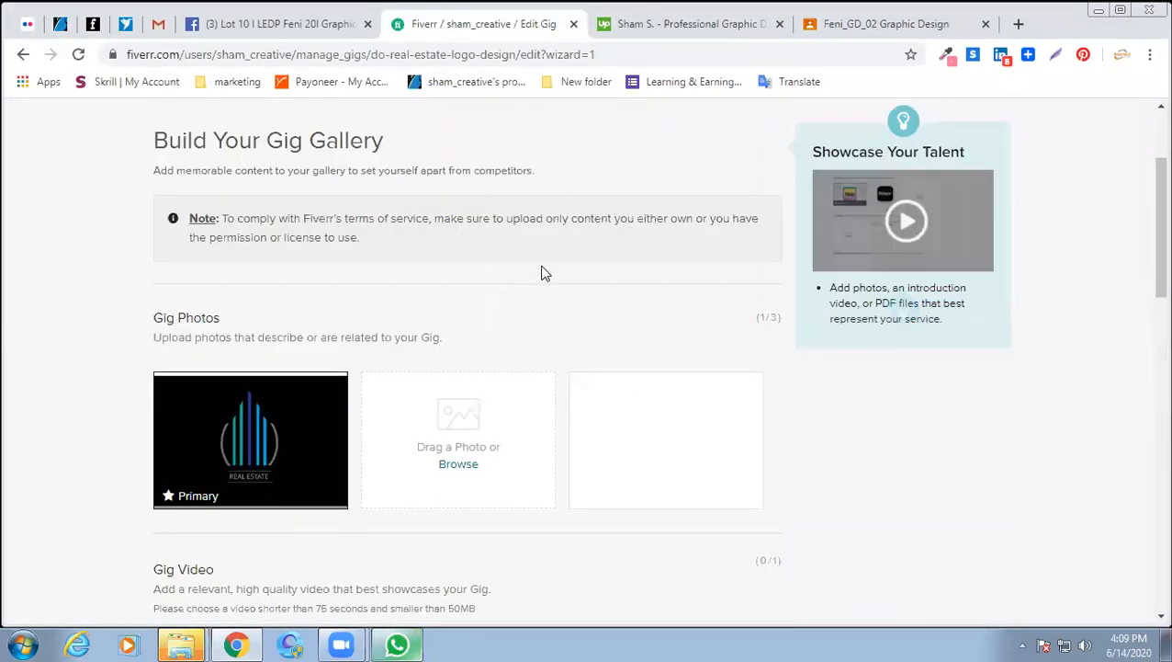
Review the gallery with its uploaded photo, the optional video and PDF sections, and the ownership declaration.
{"action": "scroll", "coordinate": [545, 256], "scroll_direction": "down", "scroll_amount": 3}
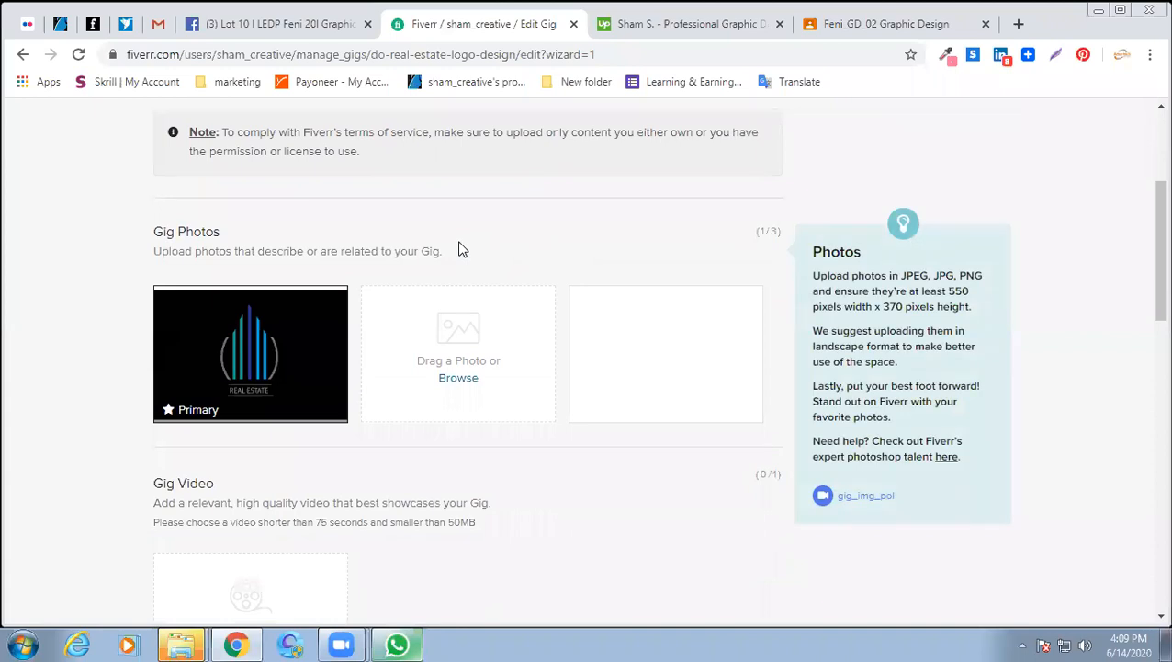
{"action": "scroll", "coordinate": [397, 266], "scroll_direction": "down", "scroll_amount": 3}
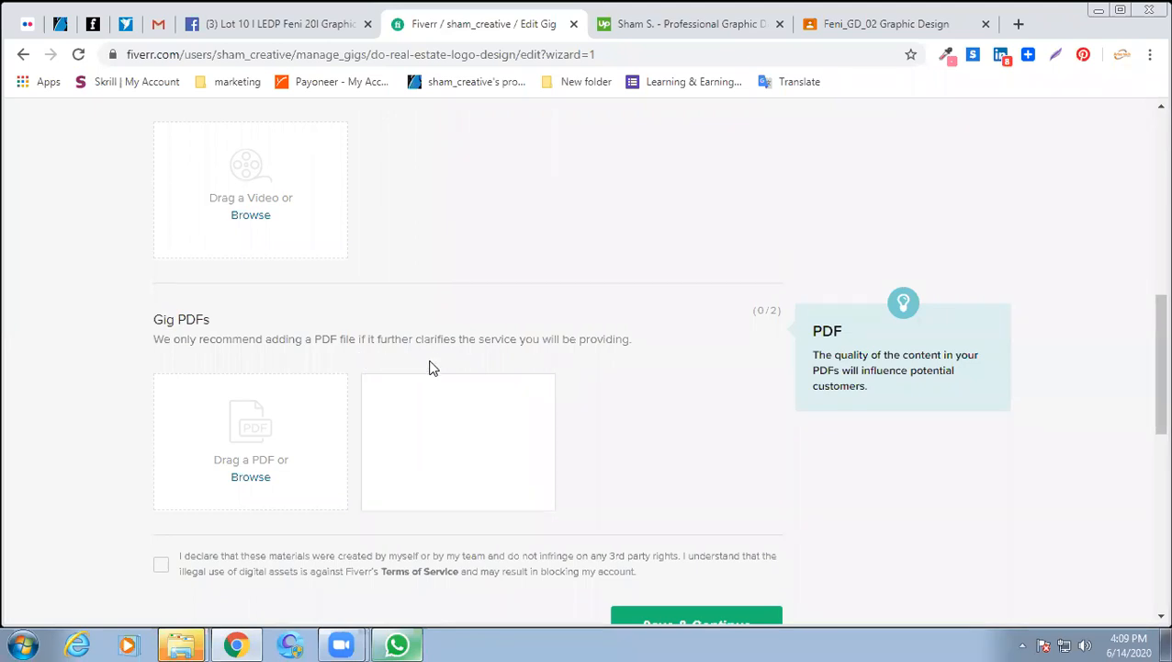
{"action": "scroll", "coordinate": [432, 367], "scroll_direction": "up", "scroll_amount": 2}
{"action": "scroll", "coordinate": [432, 367], "scroll_direction": "up", "scroll_amount": 2}
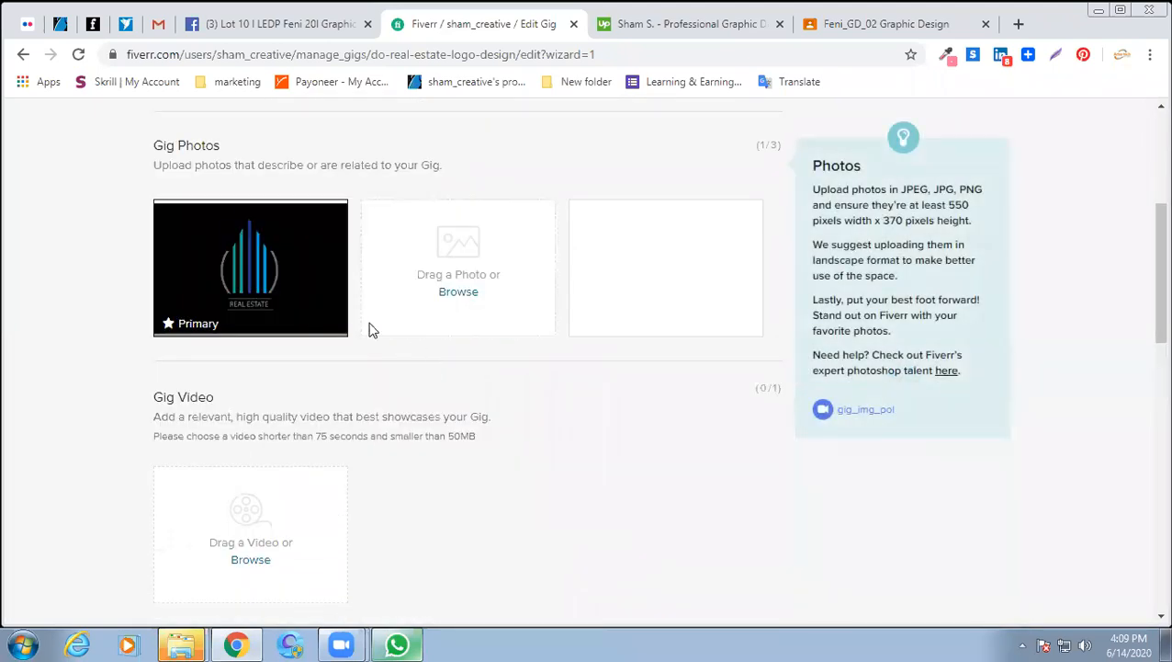
{"action": "scroll", "coordinate": [455, 414], "scroll_direction": "down", "scroll_amount": 2}
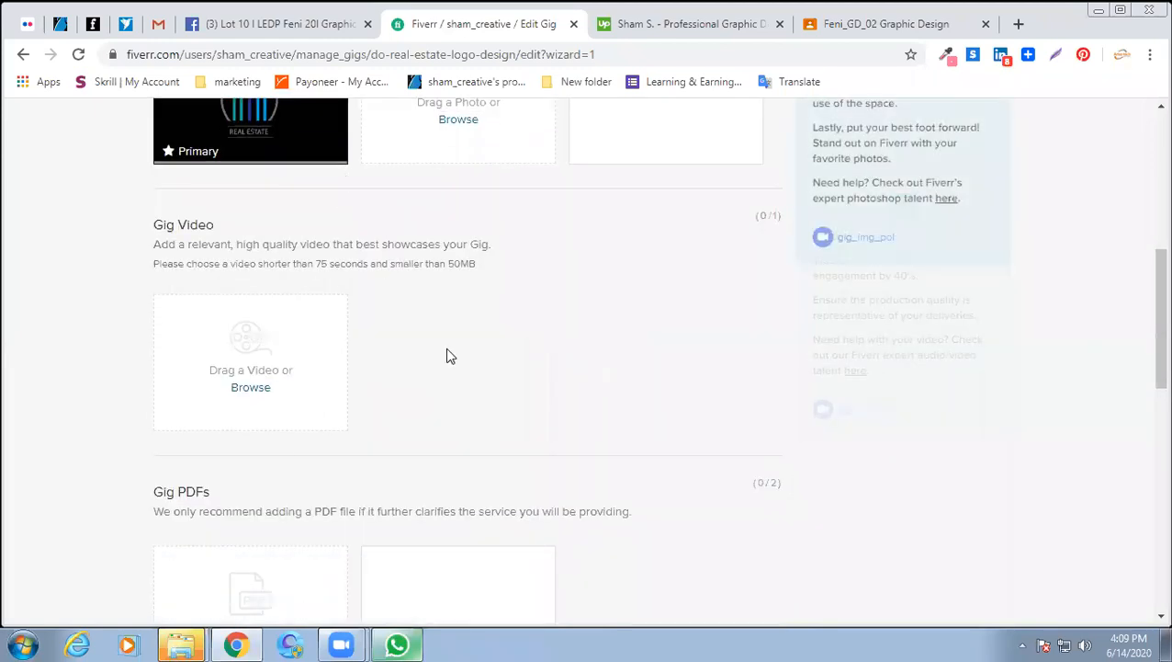
{"action": "scroll", "coordinate": [459, 515], "scroll_direction": "down", "scroll_amount": 2}
{"action": "scroll", "coordinate": [513, 478], "scroll_direction": "up", "scroll_amount": 4}
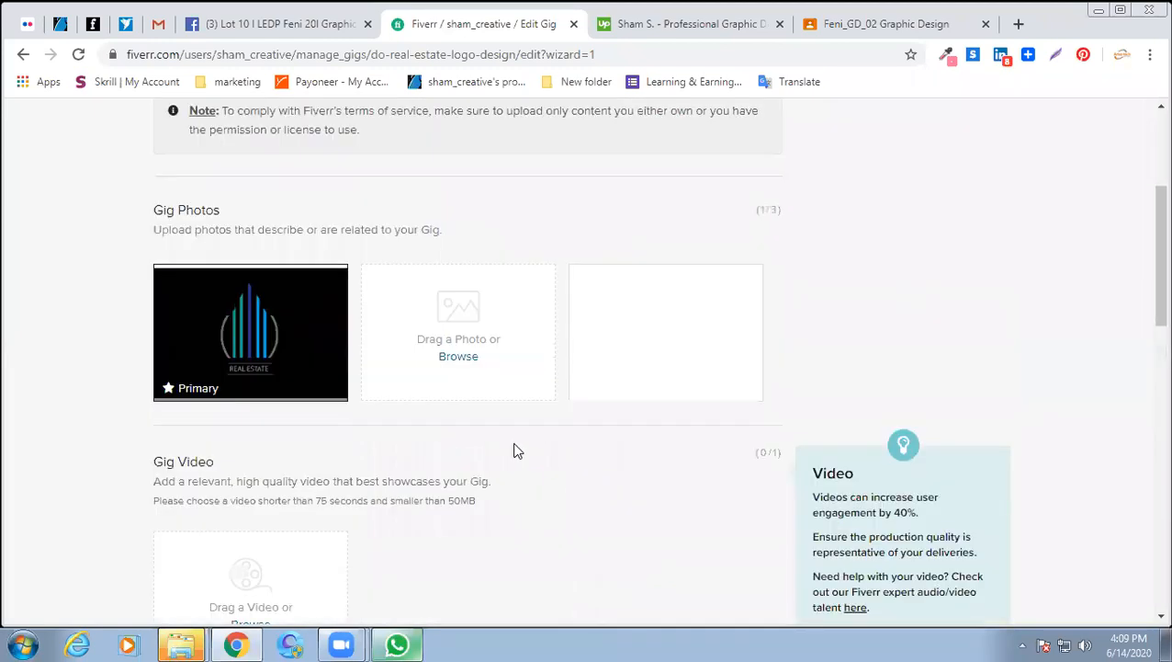
{"action": "scroll", "coordinate": [459, 367], "scroll_direction": "down", "scroll_amount": 4}
{"action": "scroll", "coordinate": [473, 377], "scroll_direction": "down", "scroll_amount": 1}
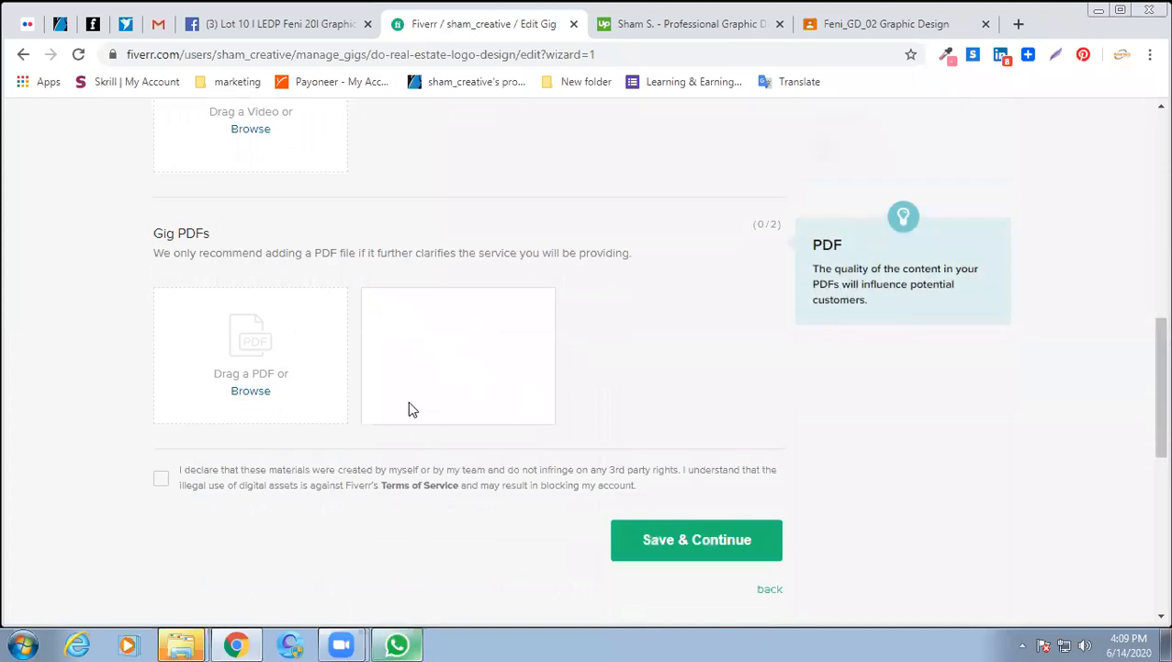
Try to save the gallery, and accept the declaration that the materials are self-made and infringe no third-party rights.
{"action": "left_click", "coordinate": [715, 551]}
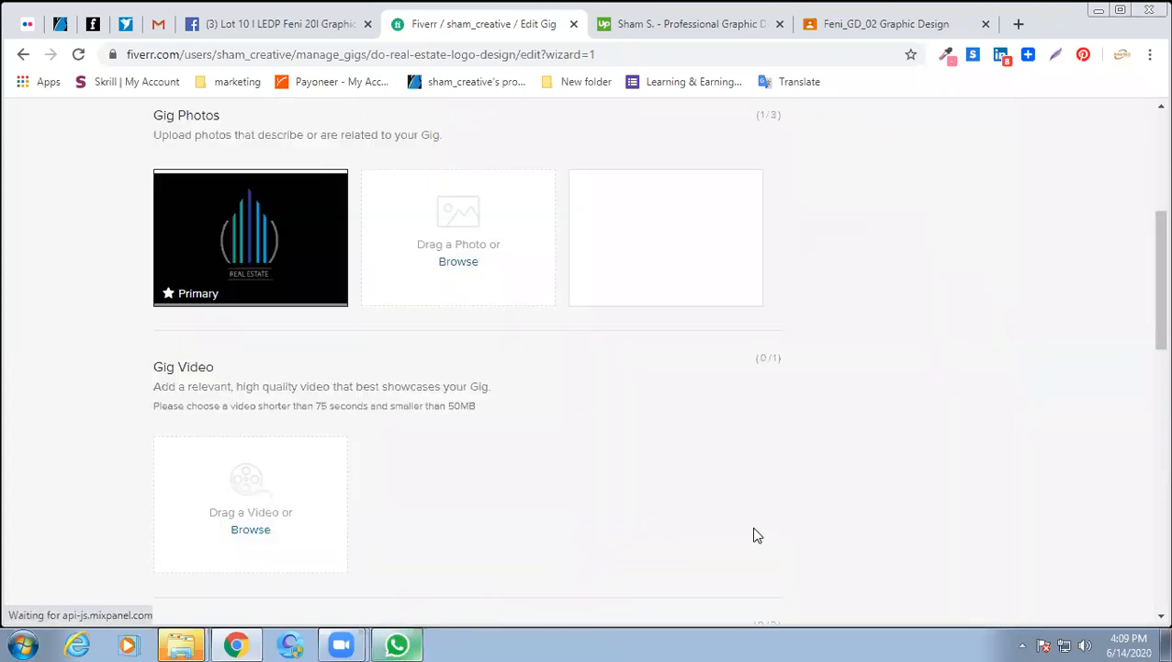
{"action": "scroll", "coordinate": [717, 510], "scroll_direction": "up", "scroll_amount": 1}
{"action": "scroll", "coordinate": [707, 493], "scroll_direction": "up", "scroll_amount": 4}
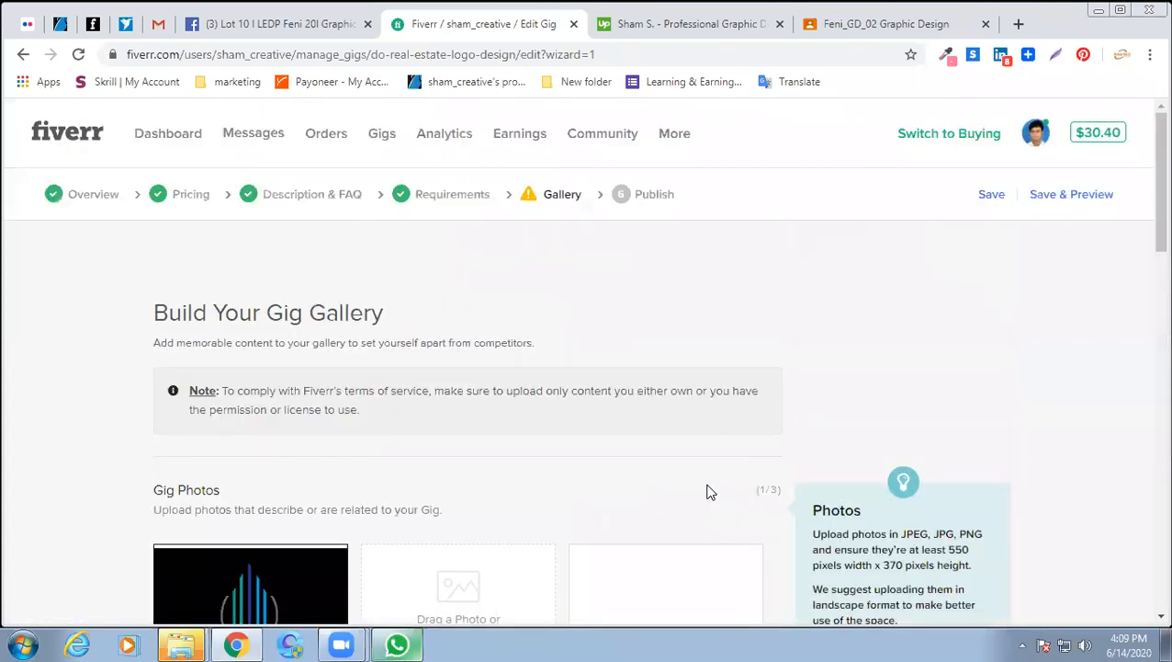
{"action": "scroll", "coordinate": [708, 493], "scroll_direction": "down", "scroll_amount": 1}
{"action": "scroll", "coordinate": [441, 312], "scroll_direction": "down", "scroll_amount": 1}
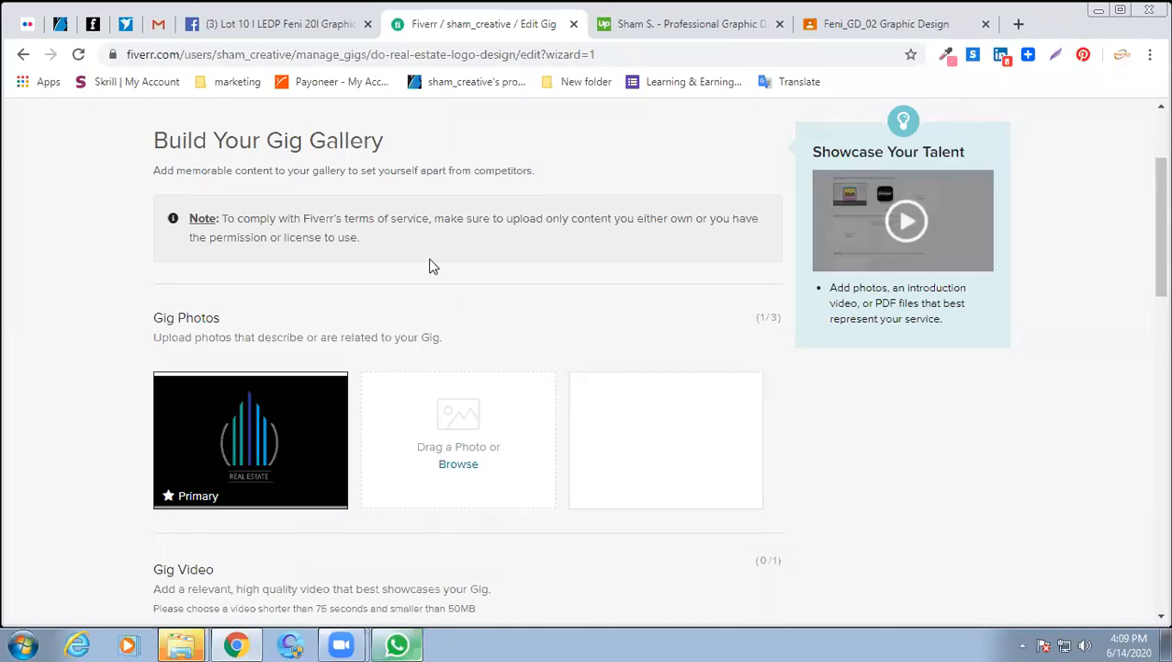
{"action": "scroll", "coordinate": [434, 266], "scroll_direction": "down", "scroll_amount": 4}
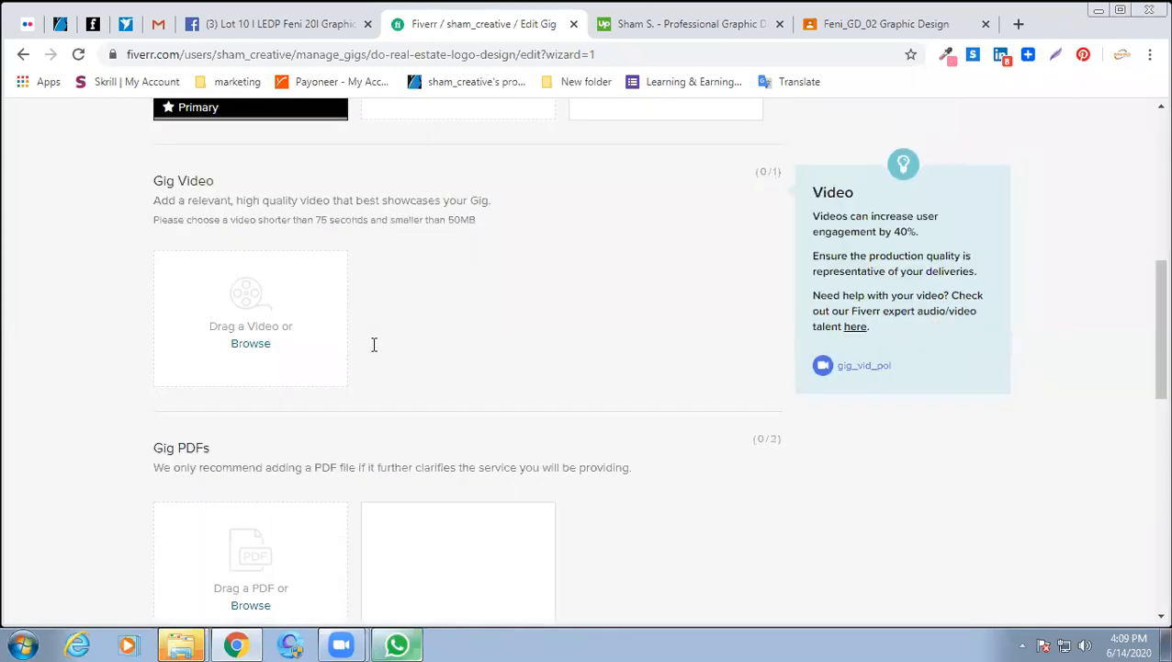
{"action": "scroll", "coordinate": [374, 343], "scroll_direction": "down", "scroll_amount": 2}
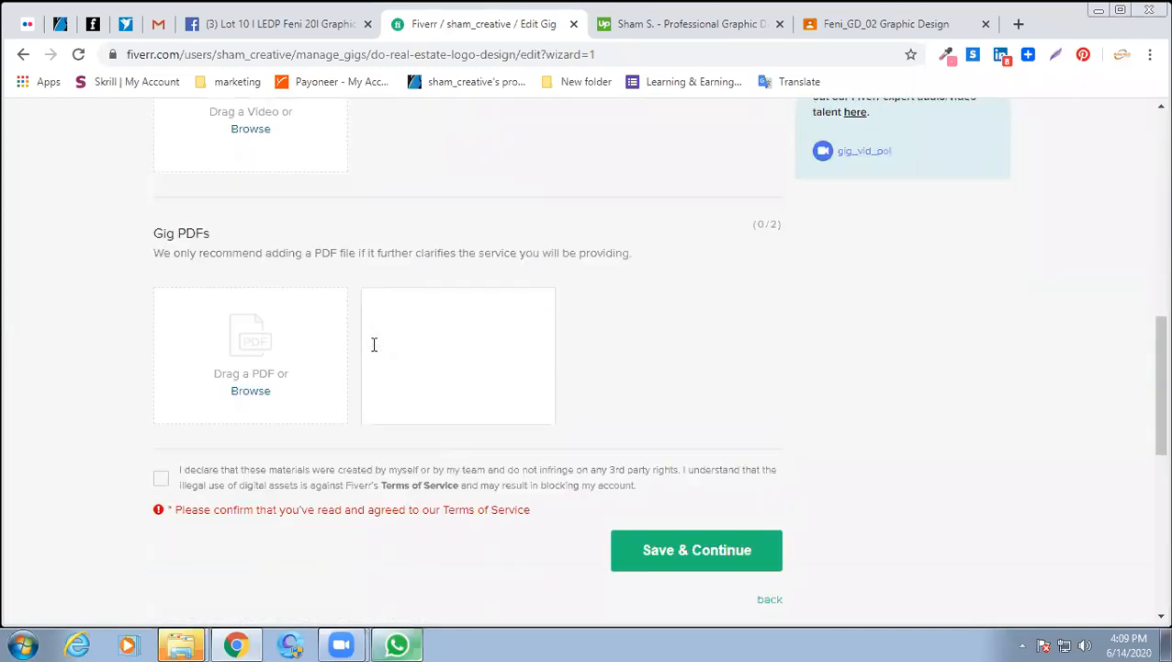
{"action": "left_click", "coordinate": [161, 478]}
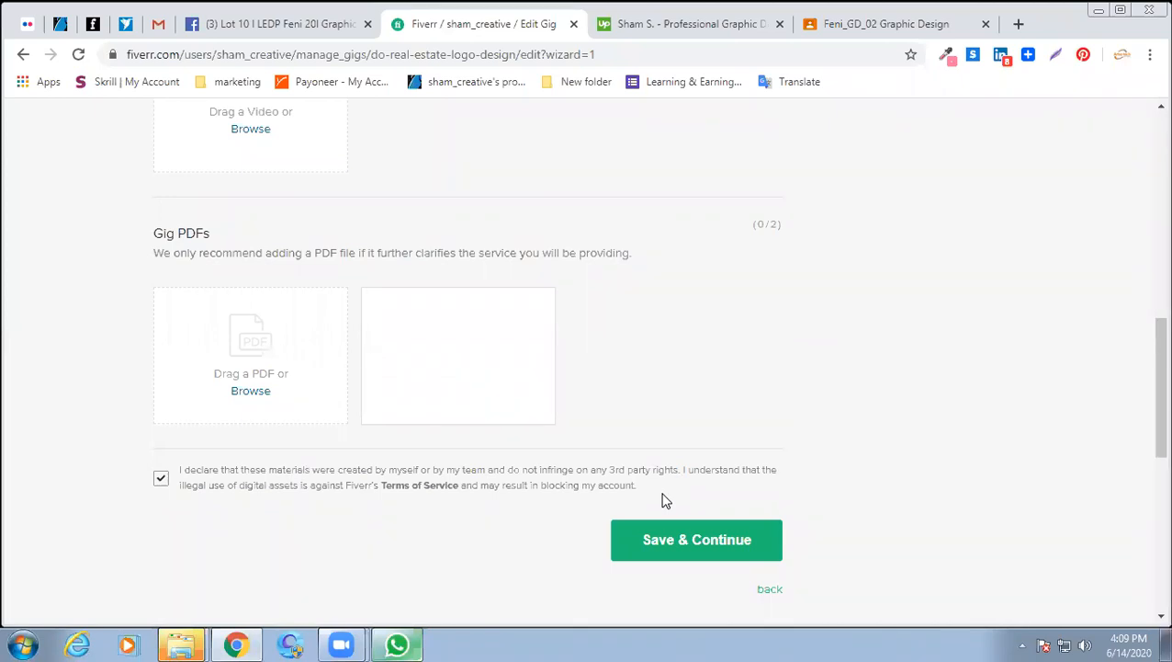
Check the gallery sections once more and save the gallery to continue to the publishing stage.
{"action": "scroll", "coordinate": [666, 501], "scroll_direction": "up", "scroll_amount": 5}
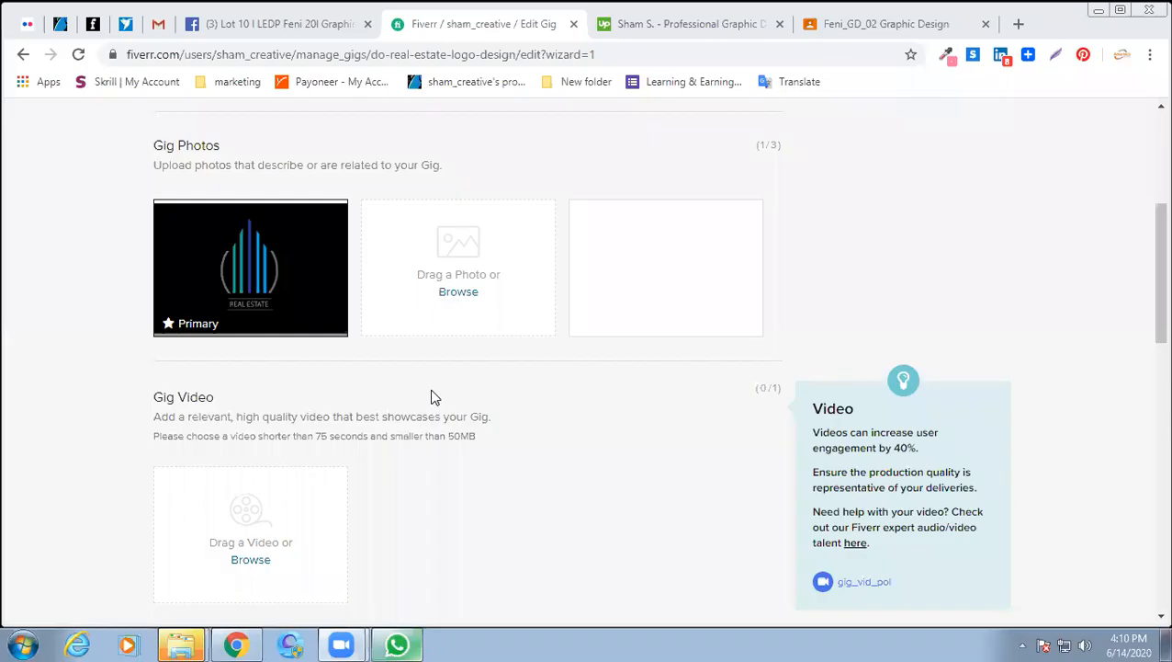
{"action": "scroll", "coordinate": [373, 427], "scroll_direction": "down", "scroll_amount": 5}
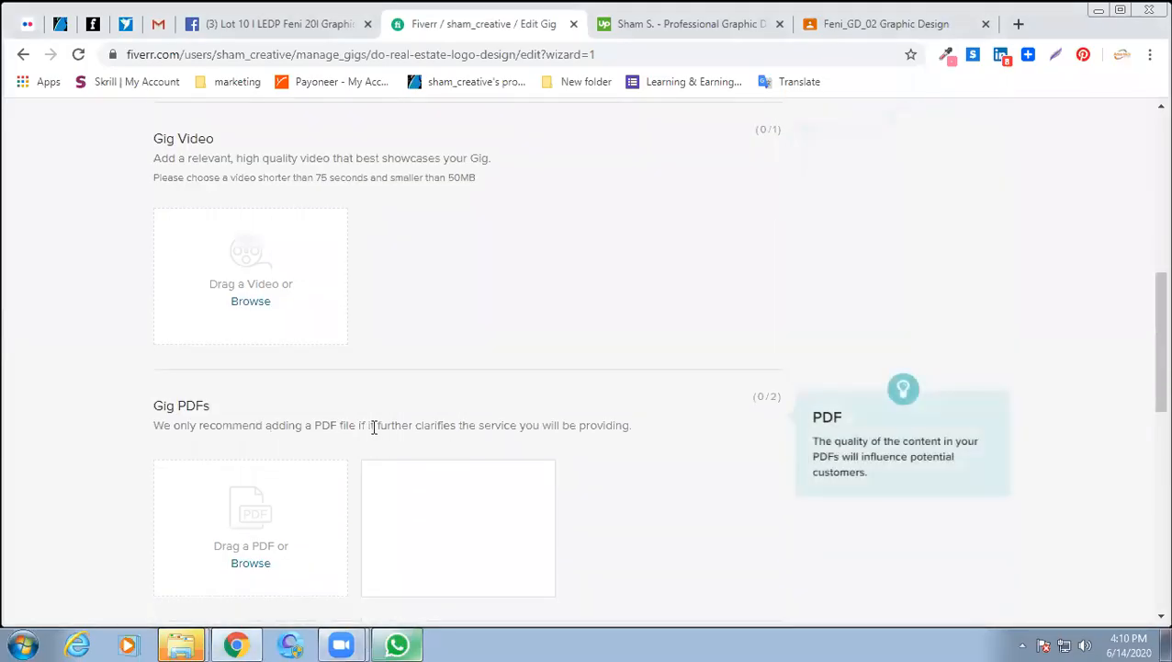
{"action": "scroll", "coordinate": [307, 390], "scroll_direction": "down", "scroll_amount": 3}
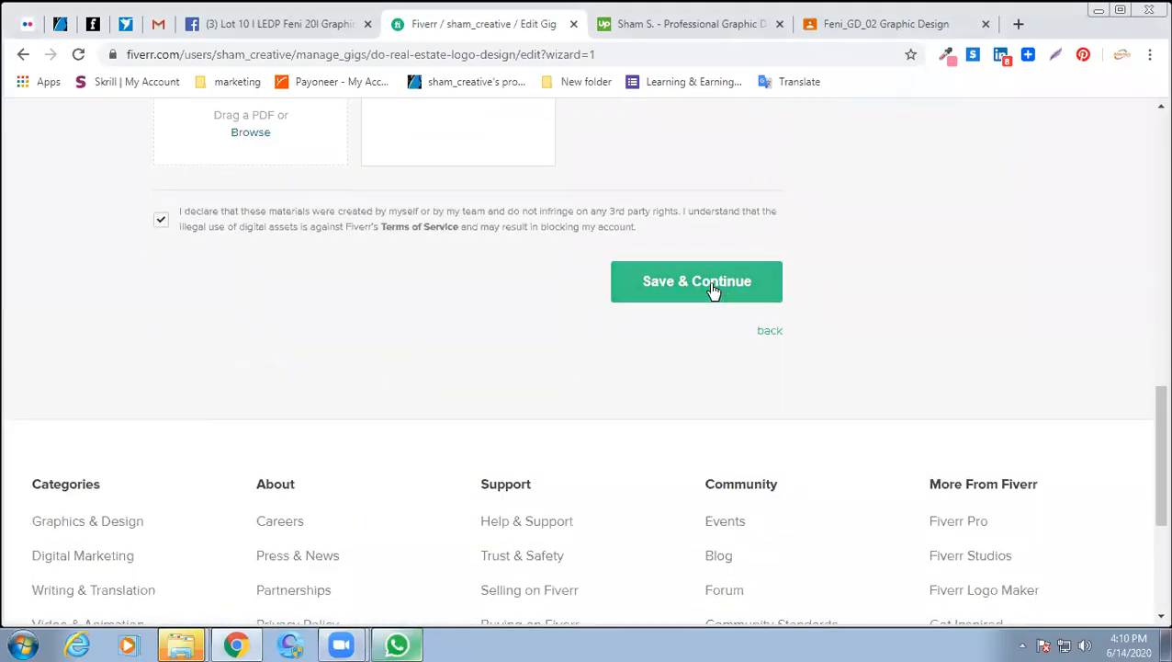
{"action": "left_click", "coordinate": [713, 290]}
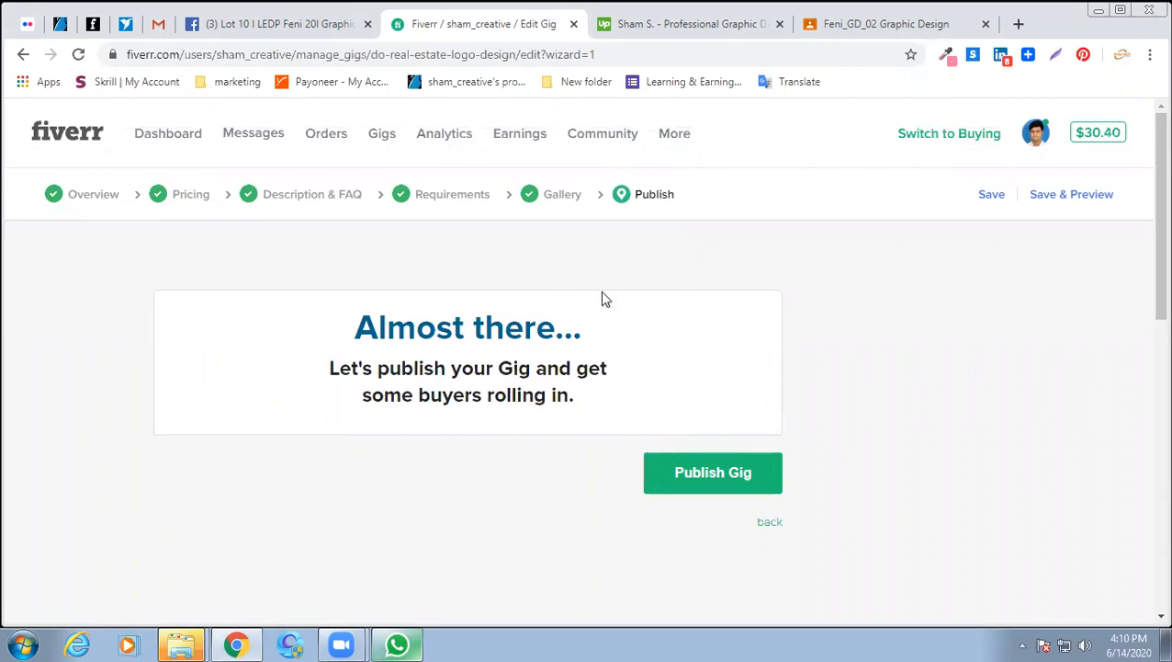
Publish the finished real estate logo design gig.
{"action": "scroll", "coordinate": [525, 439], "scroll_direction": "down", "scroll_amount": 2}
{"action": "scroll", "coordinate": [528, 440], "scroll_direction": "up", "scroll_amount": 2}
{"action": "left_click", "coordinate": [677, 469]}
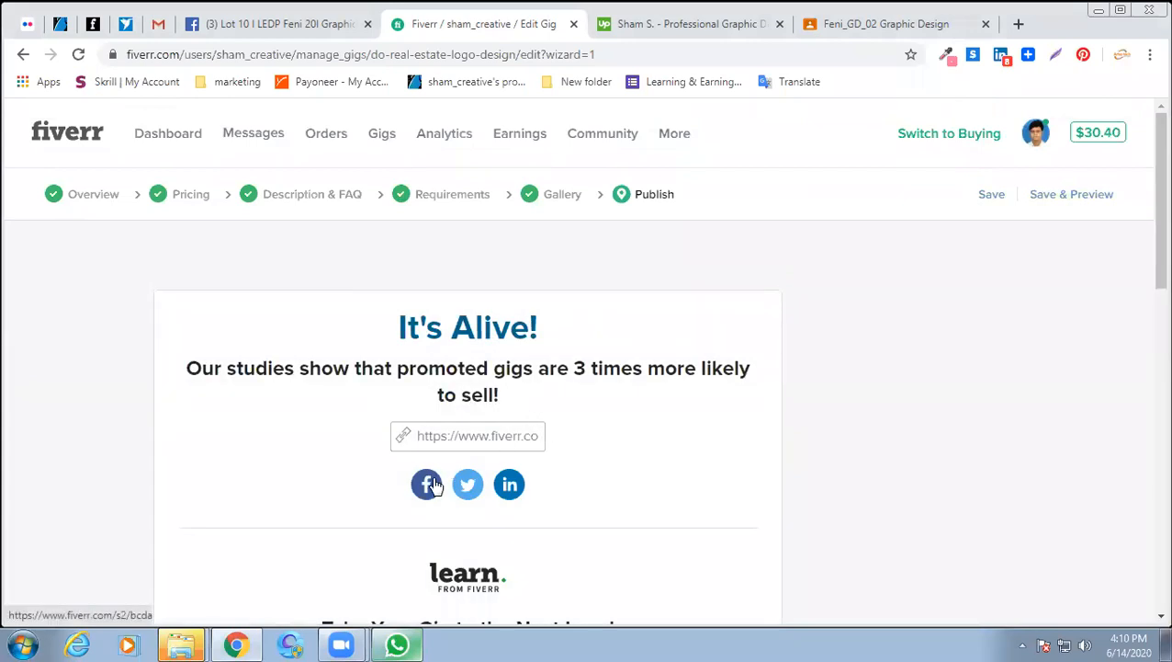
Share the published real estate logo design gig to the public Facebook News Feed and tweet it on Twitter.
{"action": "left_click", "coordinate": [428, 485]}
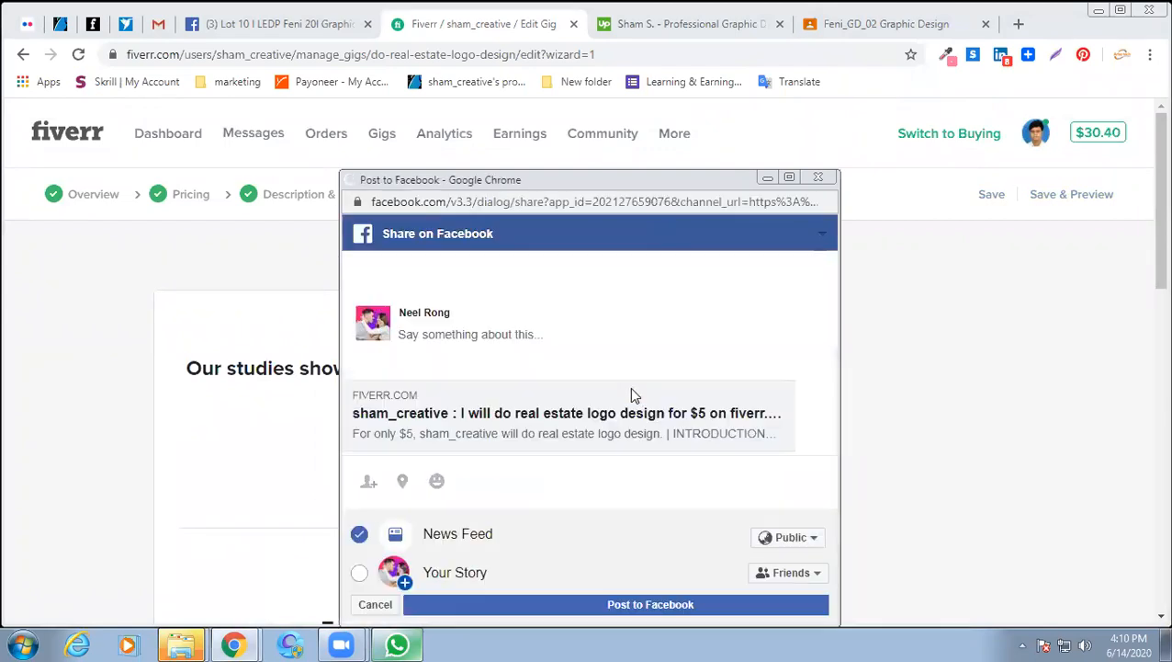
{"action": "left_click", "coordinate": [677, 606]}
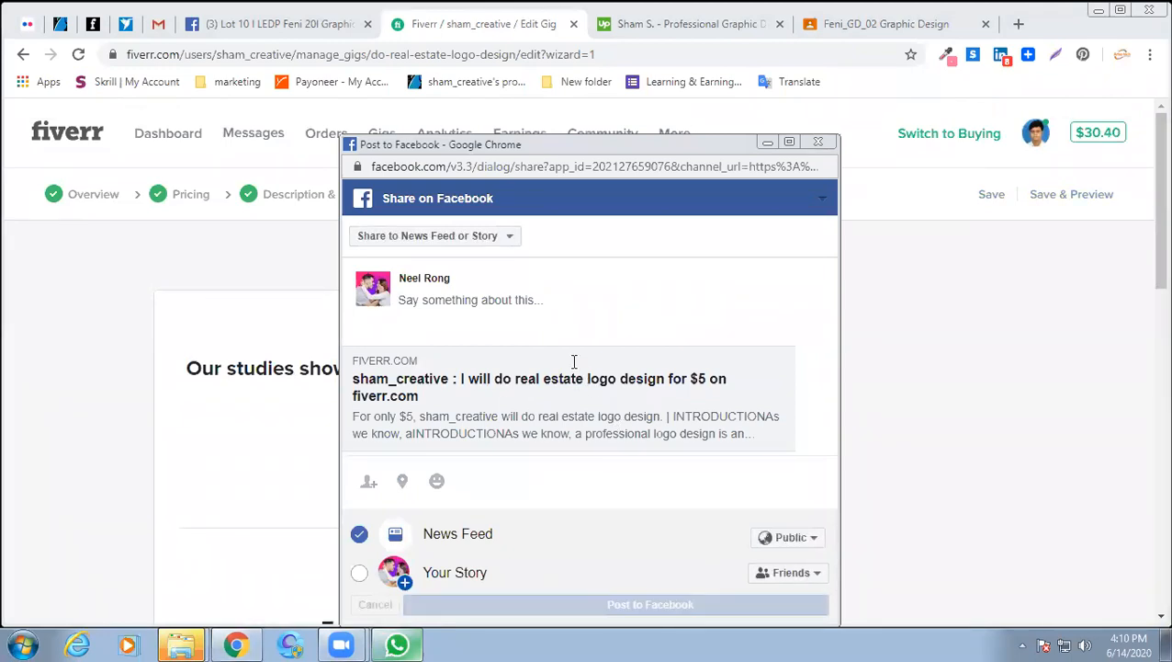
{"action": "left_click", "coordinate": [470, 484]}
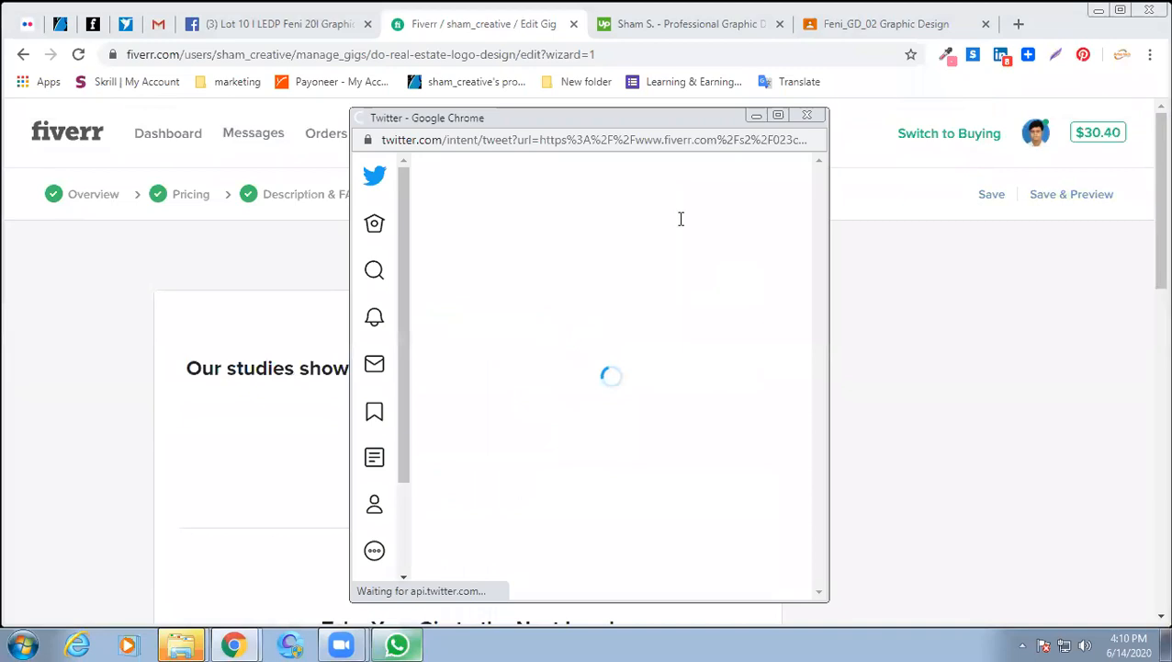
{"action": "left_click", "coordinate": [768, 180]}
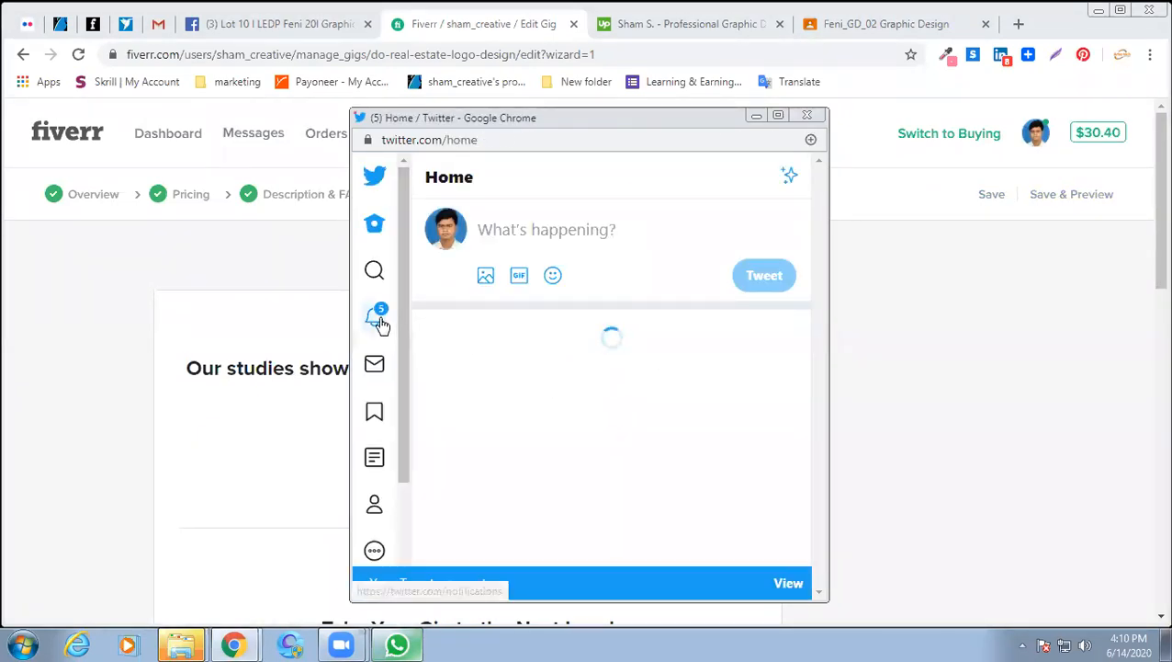
Check the Twitter notifications and home feed, and close the Twitter window.
{"action": "left_click", "coordinate": [379, 317]}
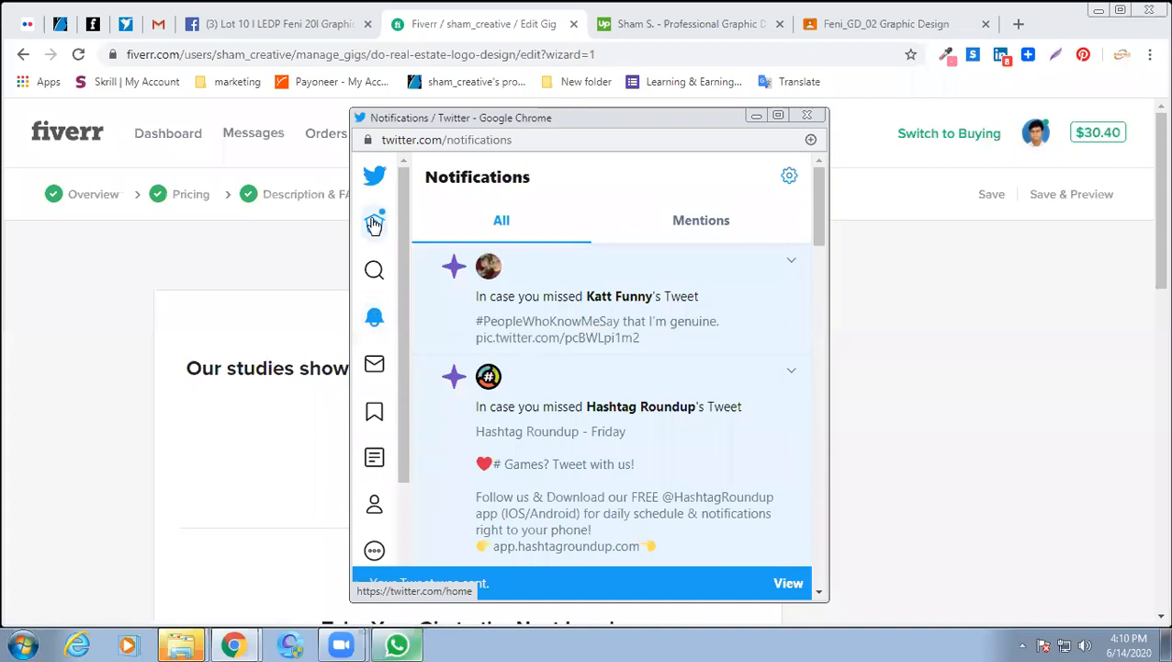
{"action": "left_click", "coordinate": [373, 225]}
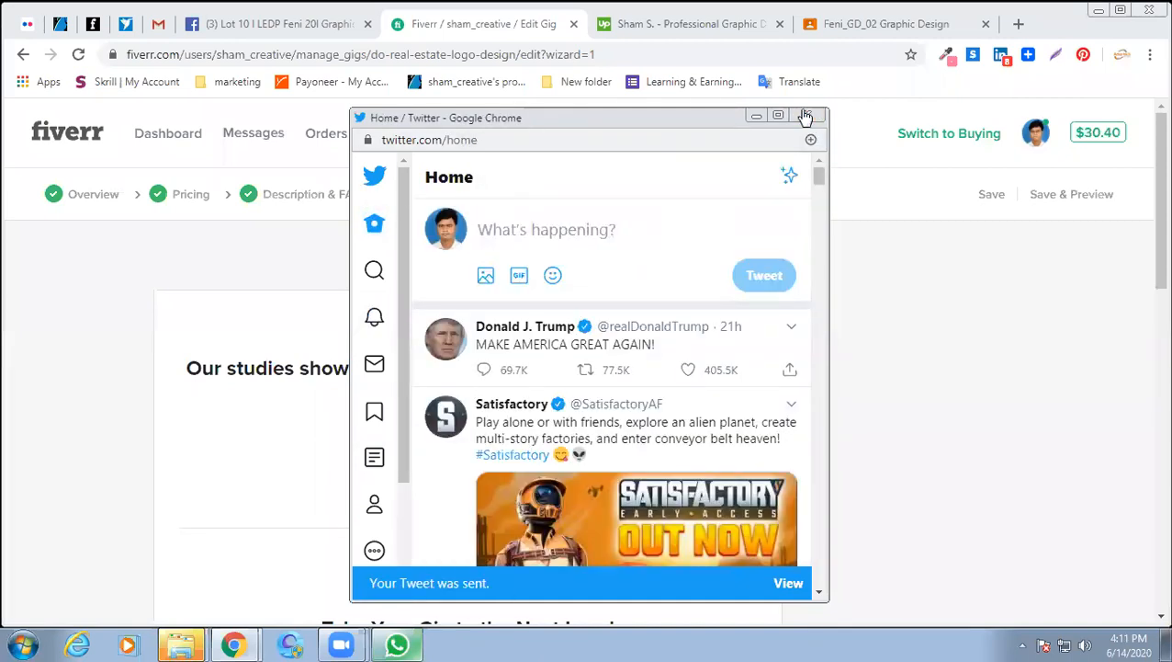
{"action": "left_click", "coordinate": [808, 116]}
Copy the full promotional message with the gig link from a new Twitter share draft, and close the draft without posting.
{"action": "left_click", "coordinate": [510, 435]}
{"action": "left_click_drag", "start_coordinate": [416, 436], "coordinate": [564, 444]}
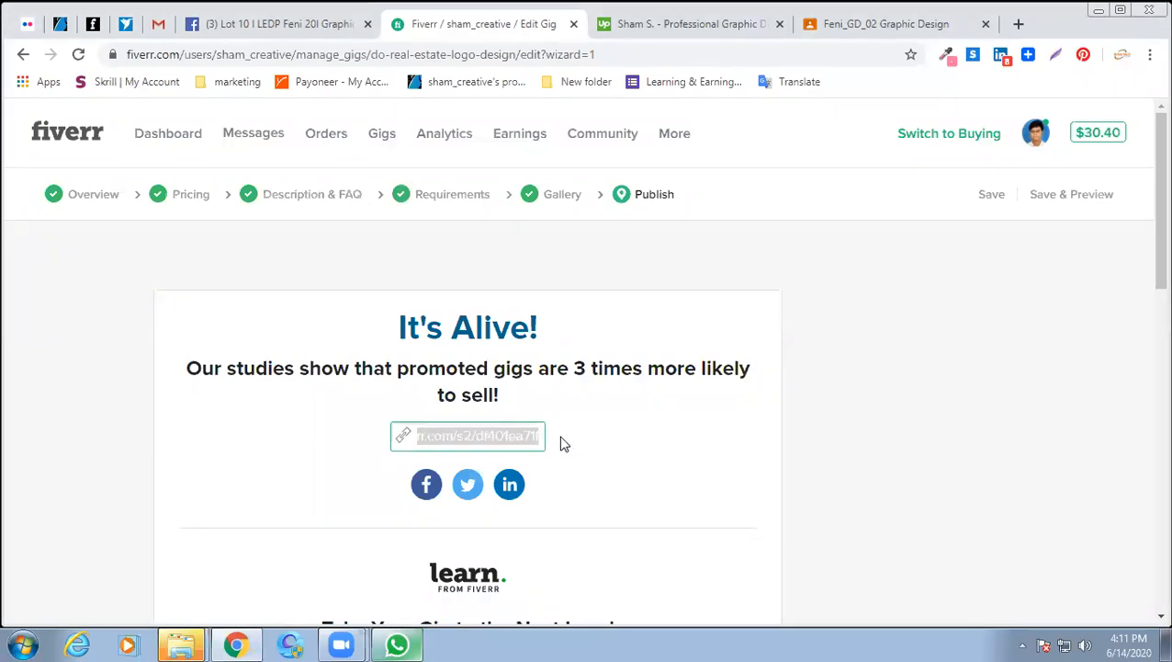
{"action": "left_click", "coordinate": [467, 483]}
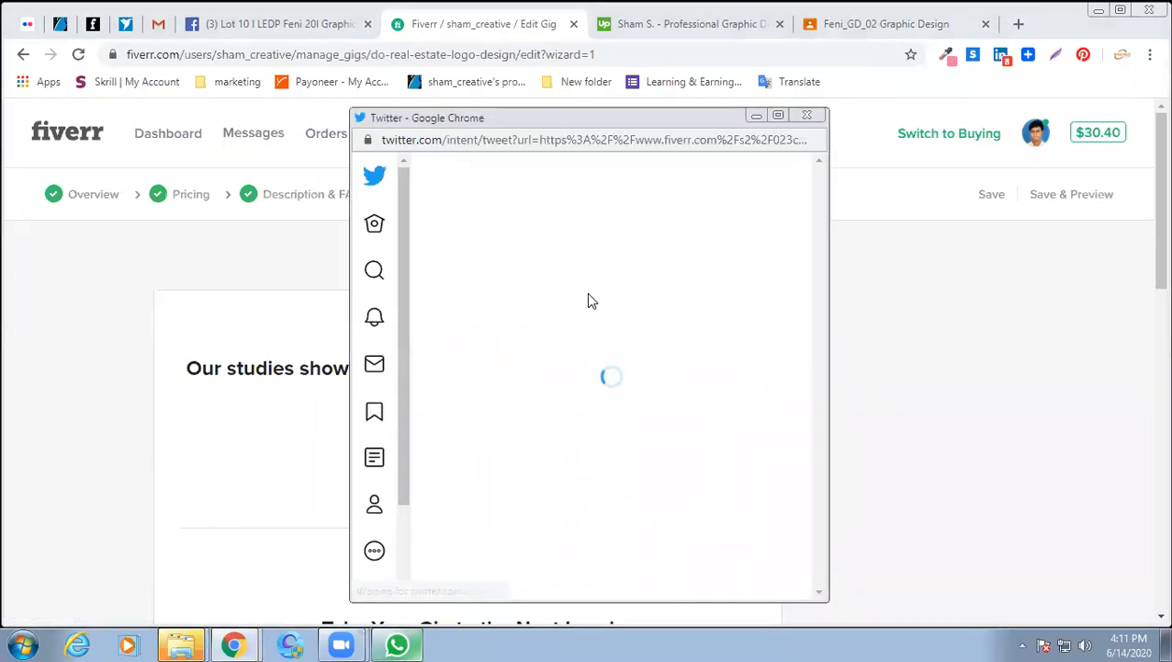
{"action": "left_click_drag", "start_coordinate": [778, 255], "coordinate": [442, 254]}
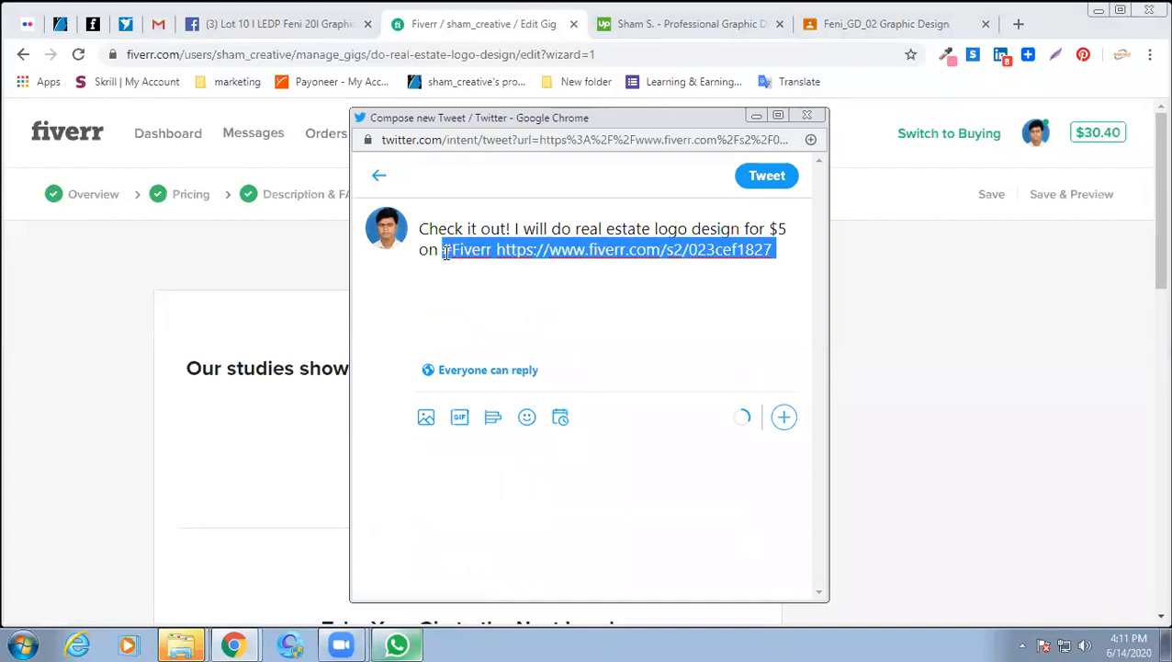
{"action": "right_click", "coordinate": [445, 257]}
{"action": "left_click", "coordinate": [487, 287]}
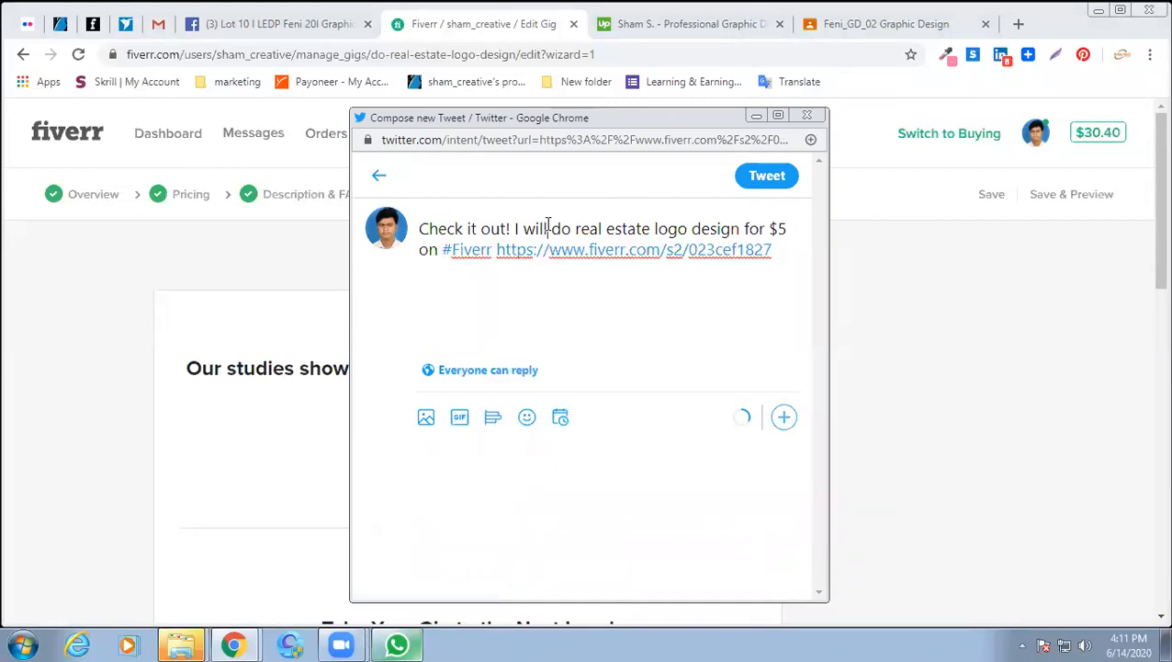
{"action": "left_click_drag", "start_coordinate": [763, 249], "coordinate": [420, 230]}
{"action": "right_click", "coordinate": [485, 236]}
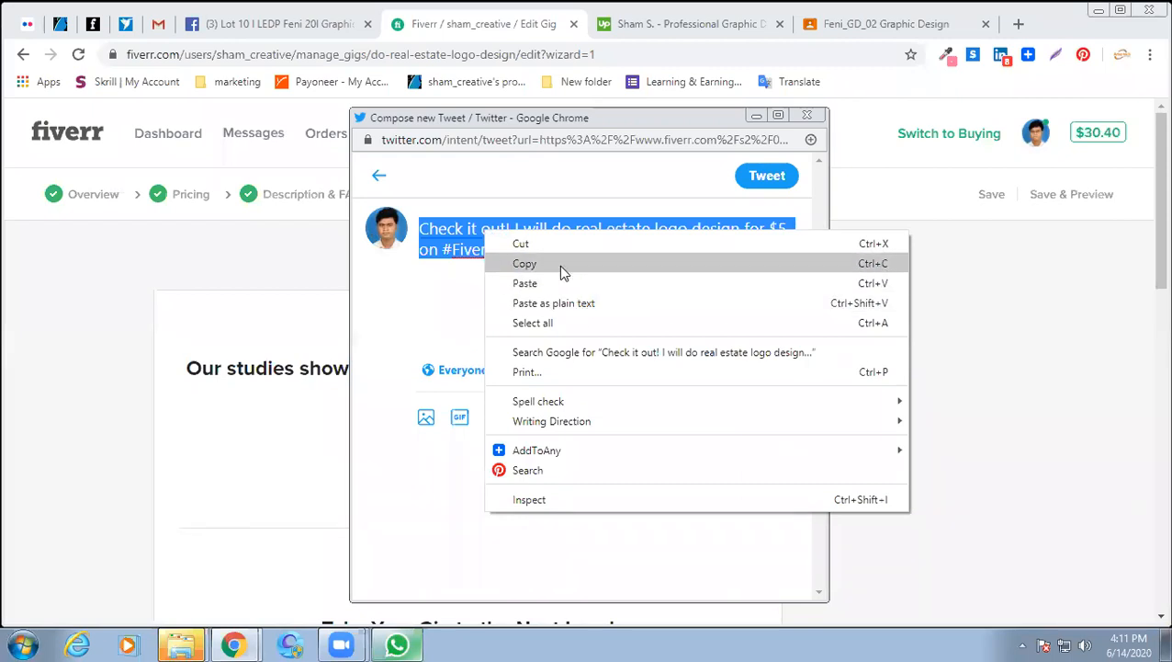
{"action": "left_click", "coordinate": [559, 264]}
{"action": "left_click", "coordinate": [817, 116]}
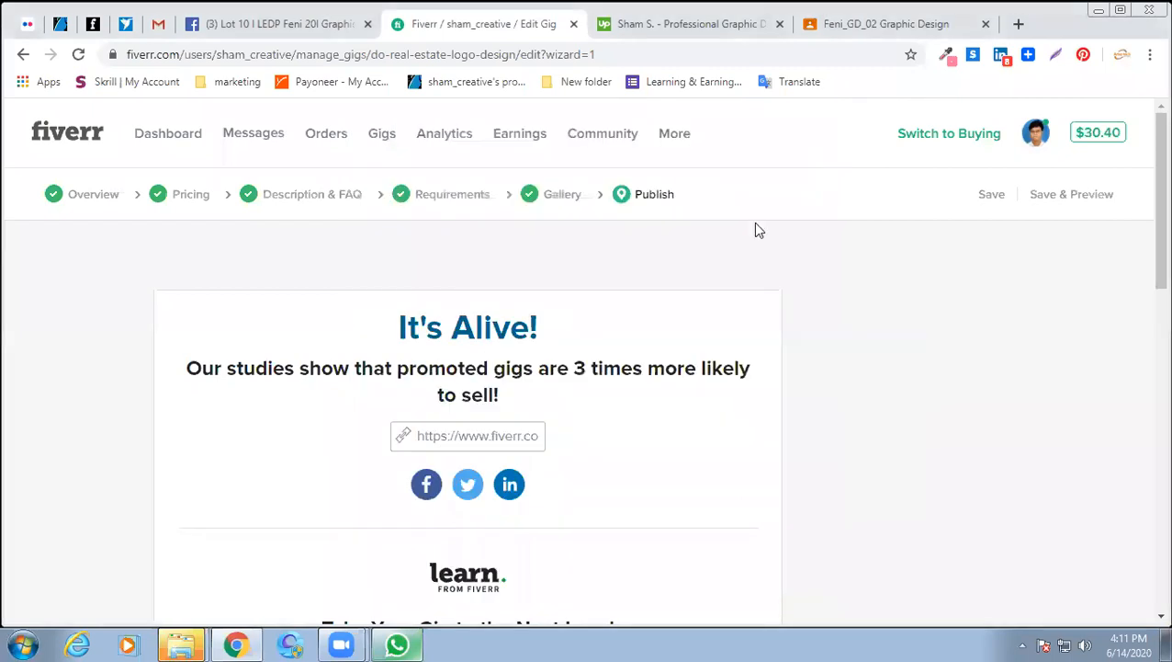
Look over the rest of the publishing page and finish the gig wizard to return to the gigs list.
{"action": "scroll", "coordinate": [578, 463], "scroll_direction": "down", "scroll_amount": 2}
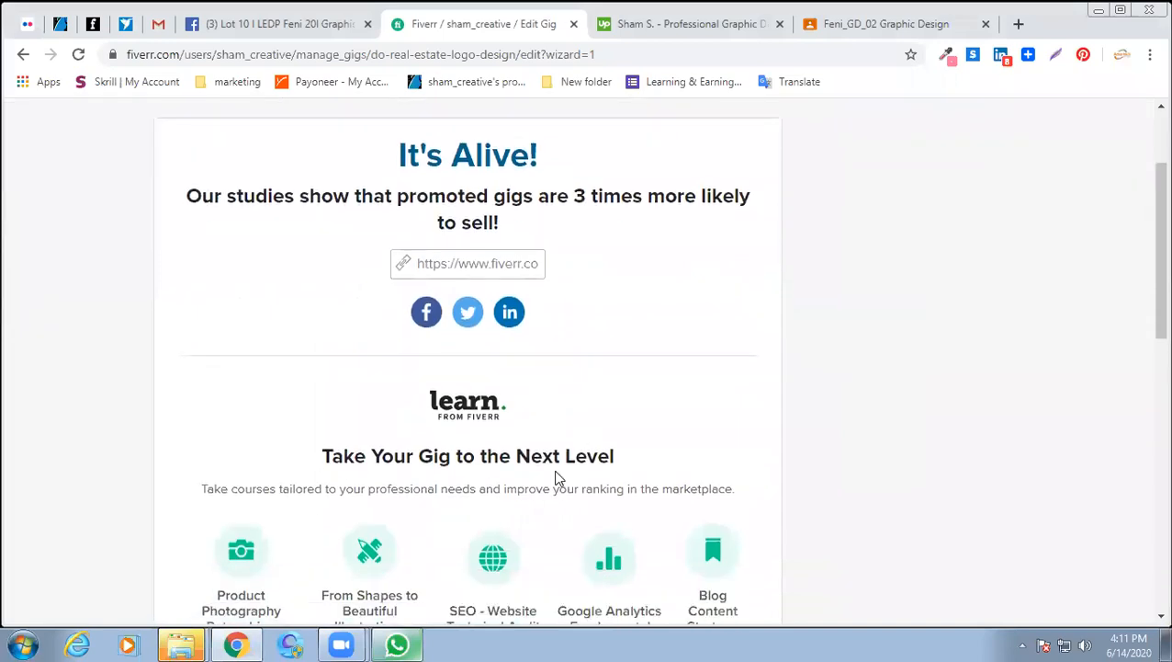
{"action": "scroll", "coordinate": [564, 447], "scroll_direction": "down", "scroll_amount": 2}
{"action": "scroll", "coordinate": [683, 471], "scroll_direction": "down", "scroll_amount": 2}
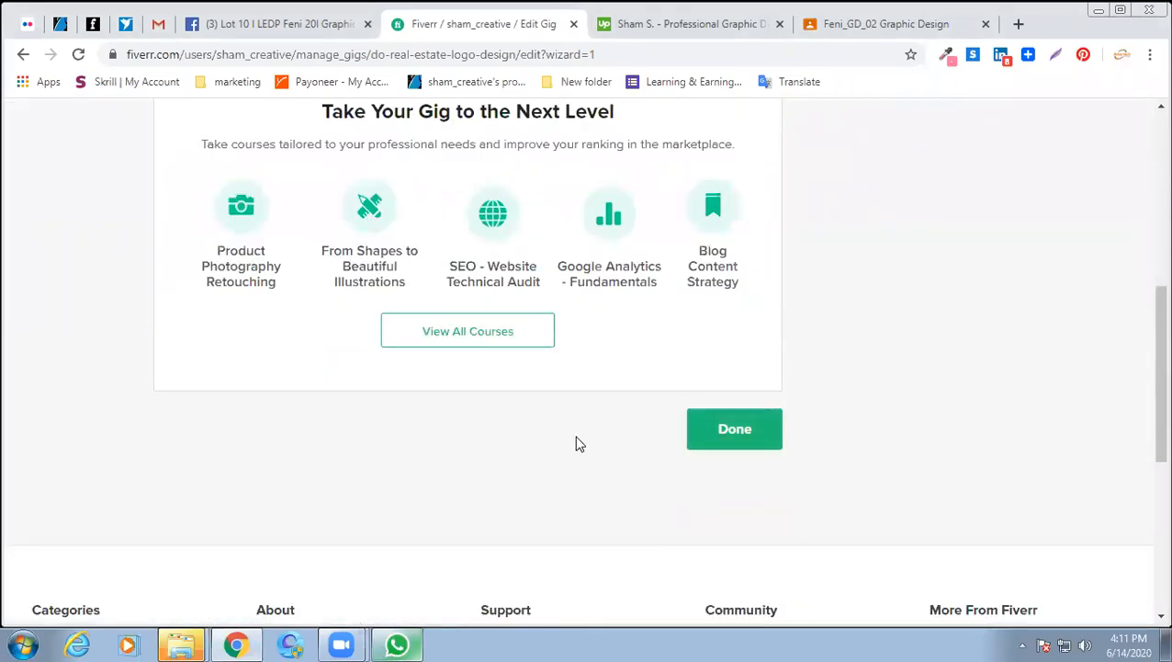
{"action": "scroll", "coordinate": [578, 444], "scroll_direction": "up", "scroll_amount": 2}
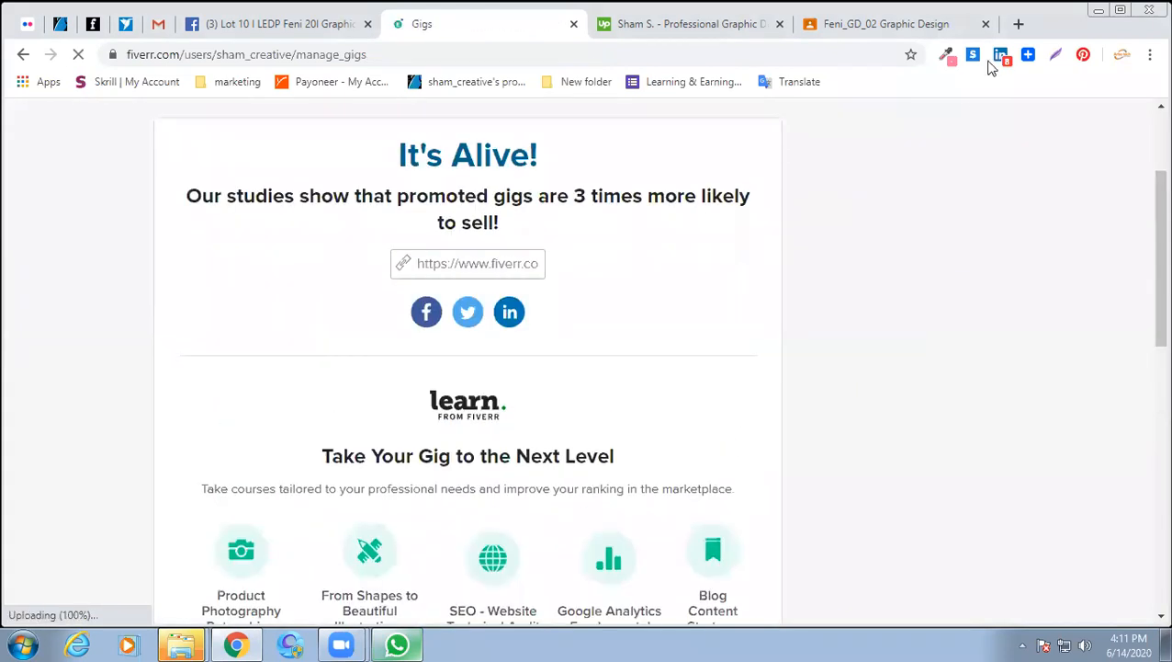
Open the LinkedIn feed in a new browser tab, checking the Fiverr gigs list while it loads.
{"action": "left_click", "coordinate": [1001, 61]}
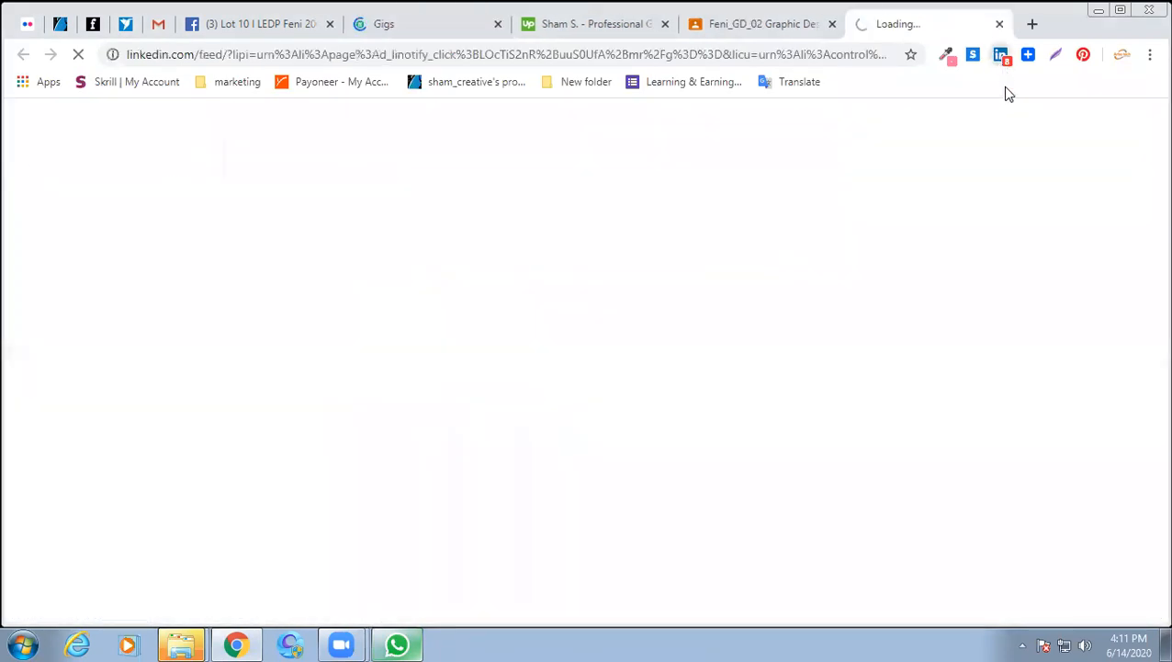
{"action": "left_click", "coordinate": [422, 27]}
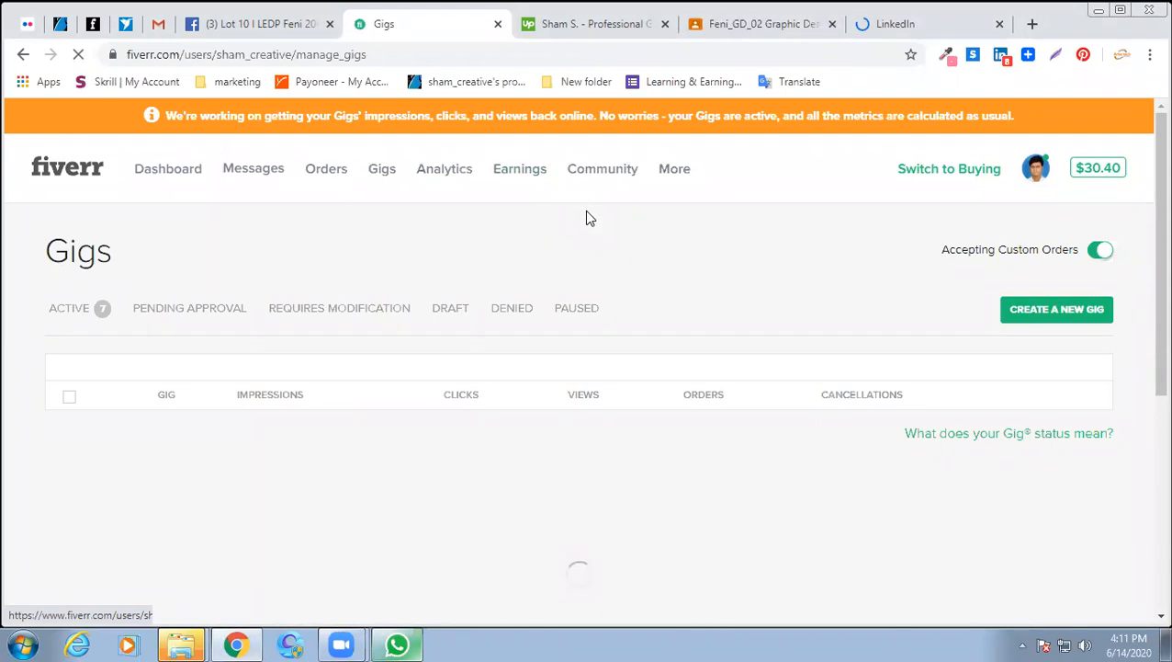
{"action": "left_click", "coordinate": [898, 30]}
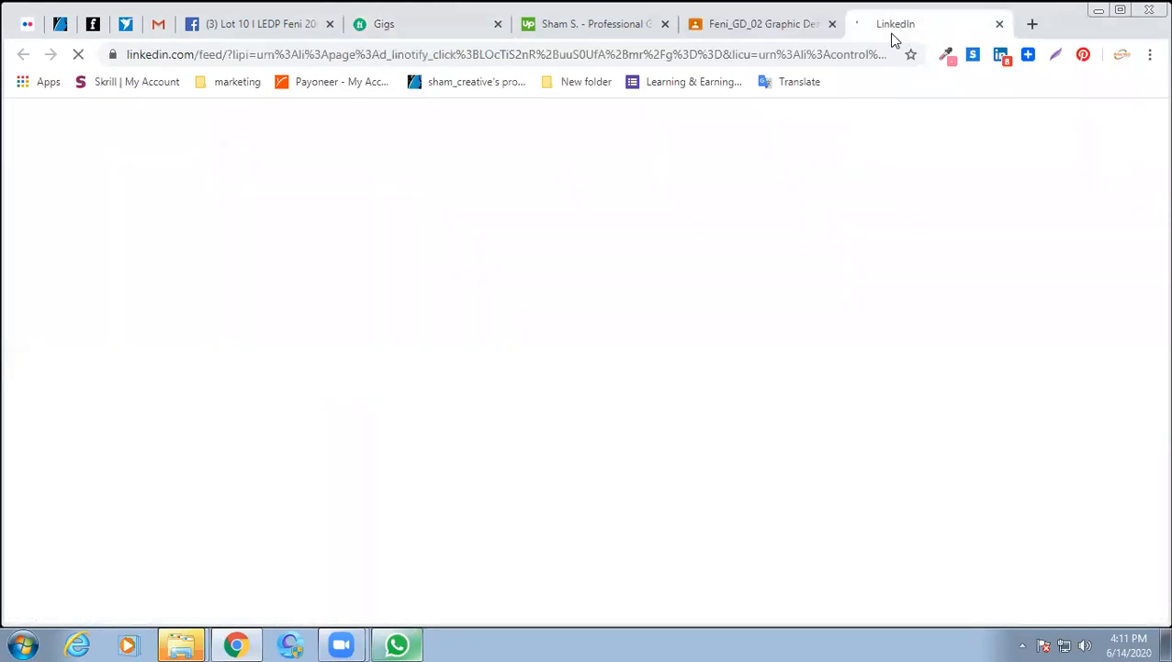
{"action": "left_click", "coordinate": [392, 28]}
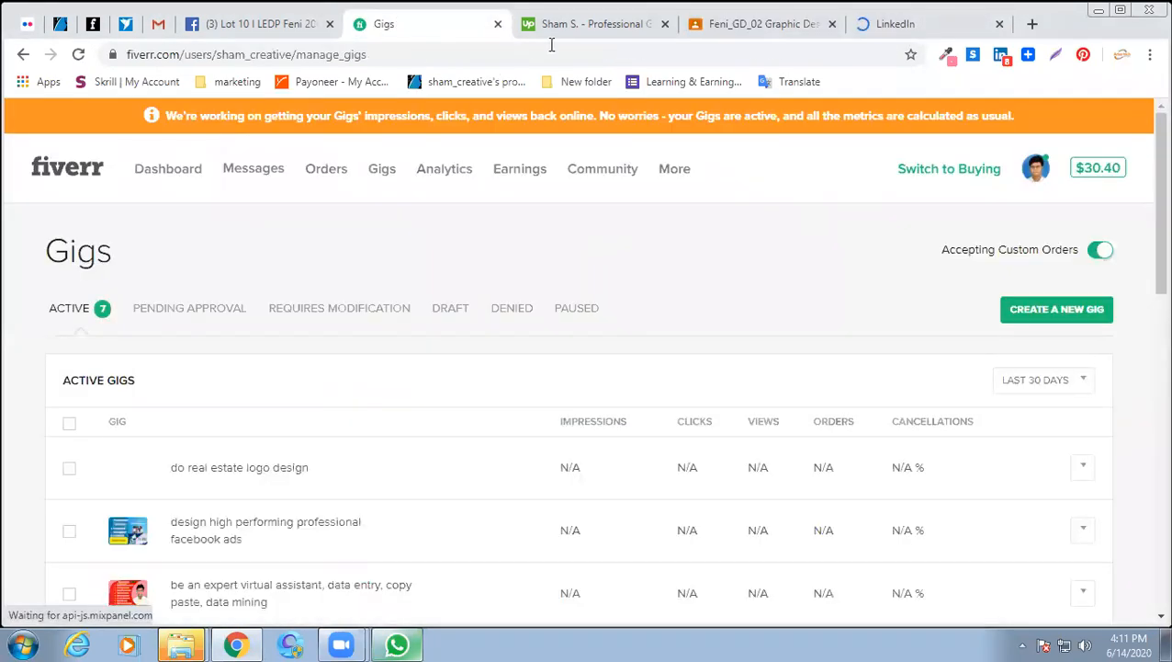
{"action": "left_click", "coordinate": [937, 26]}
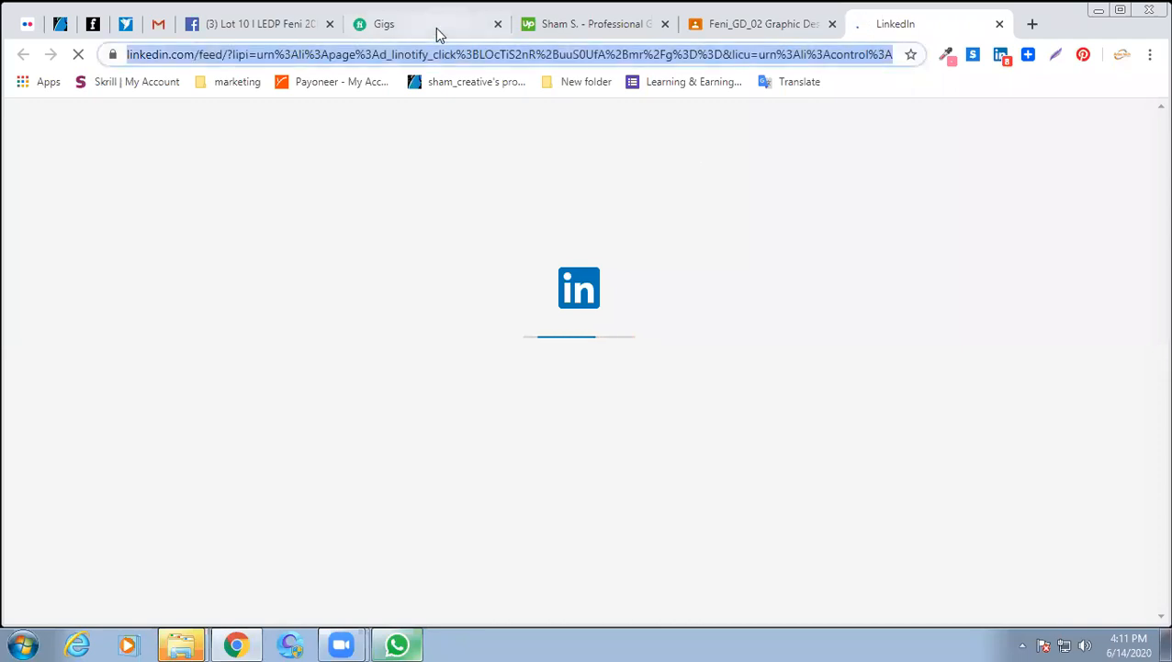
Review the list of active gigs on Fiverr, including the new real estate logo design gig.
{"action": "left_click", "coordinate": [435, 27]}
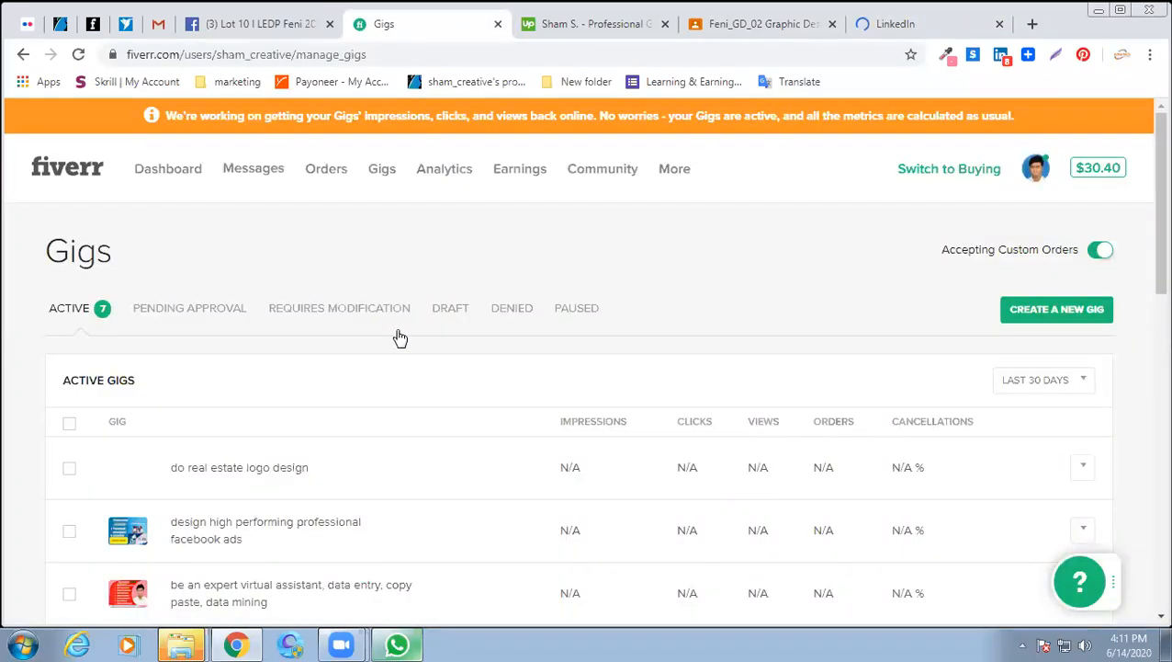
{"action": "scroll", "coordinate": [399, 338], "scroll_direction": "down", "scroll_amount": 3}
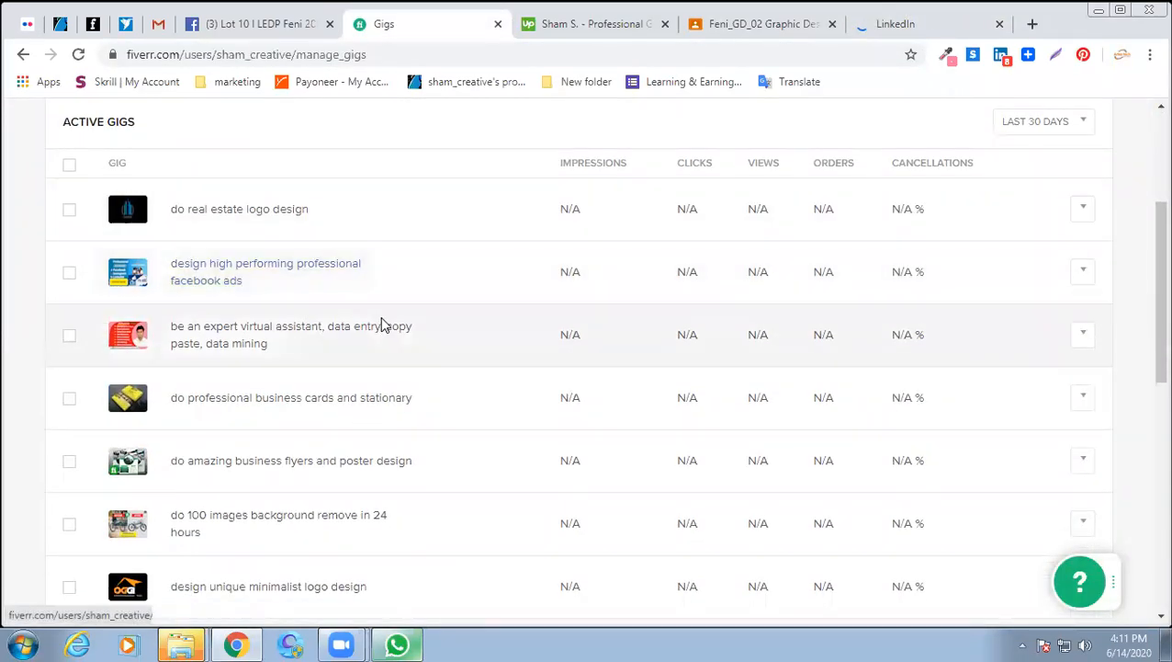
{"action": "scroll", "coordinate": [382, 319], "scroll_direction": "down", "scroll_amount": 1}
{"action": "scroll", "coordinate": [385, 317], "scroll_direction": "up", "scroll_amount": 5}
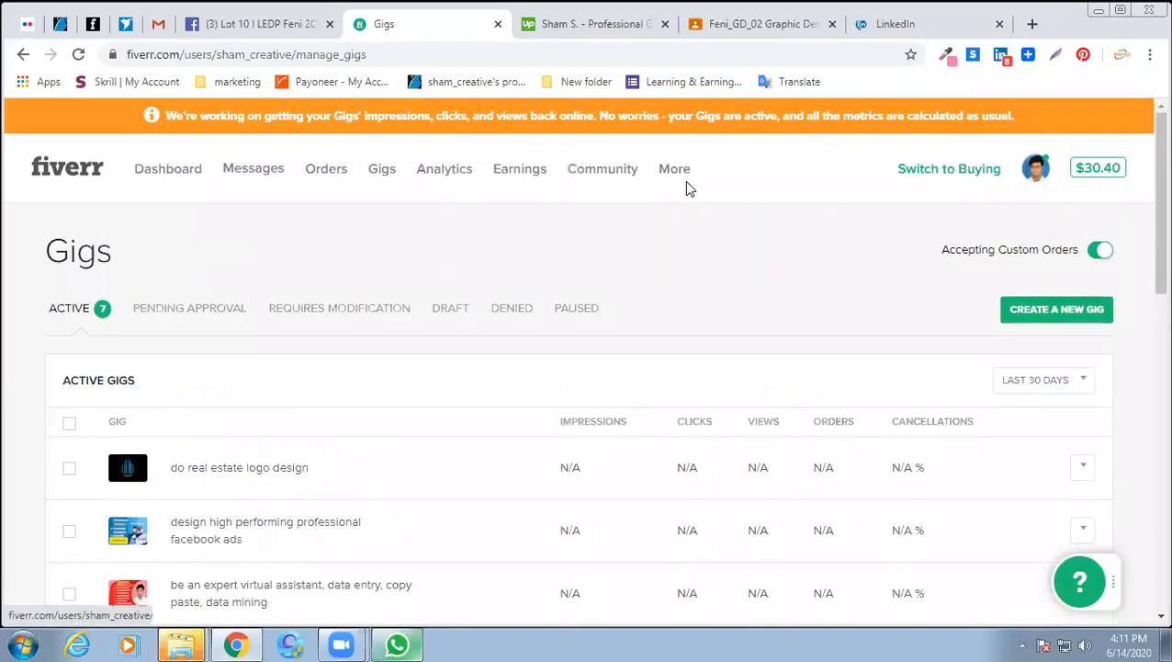
Open the seller's own Fiverr profile page while LinkedIn finishes loading.
{"action": "left_click", "coordinate": [1027, 180]}
{"action": "left_click", "coordinate": [921, 221]}
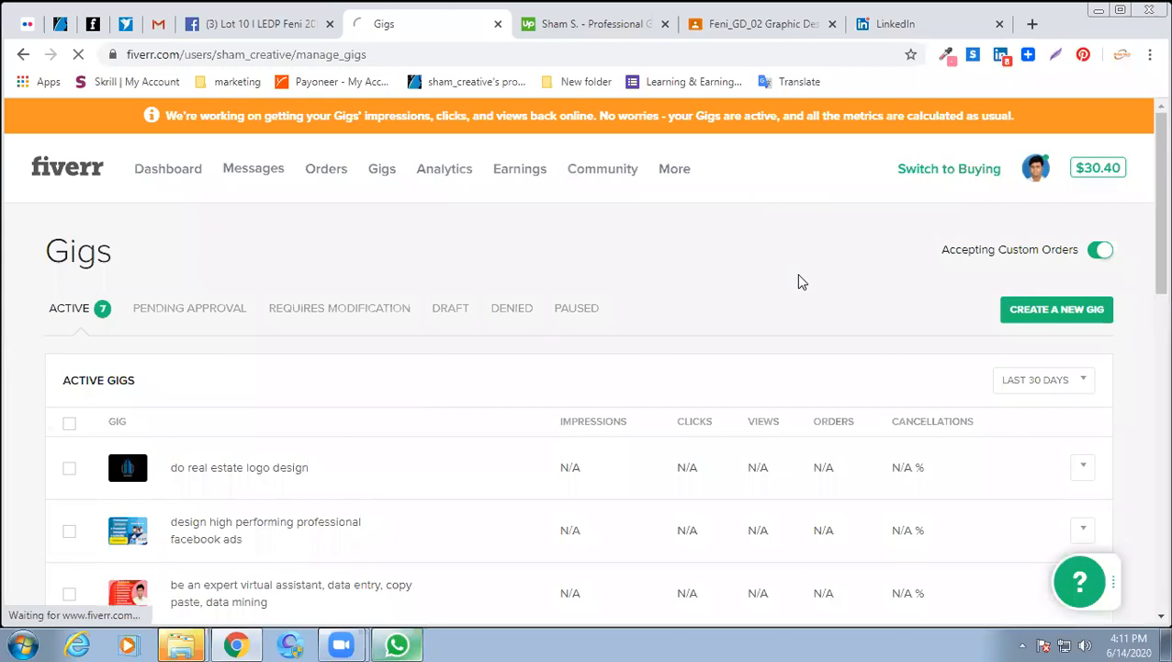
{"action": "left_click", "coordinate": [903, 25]}
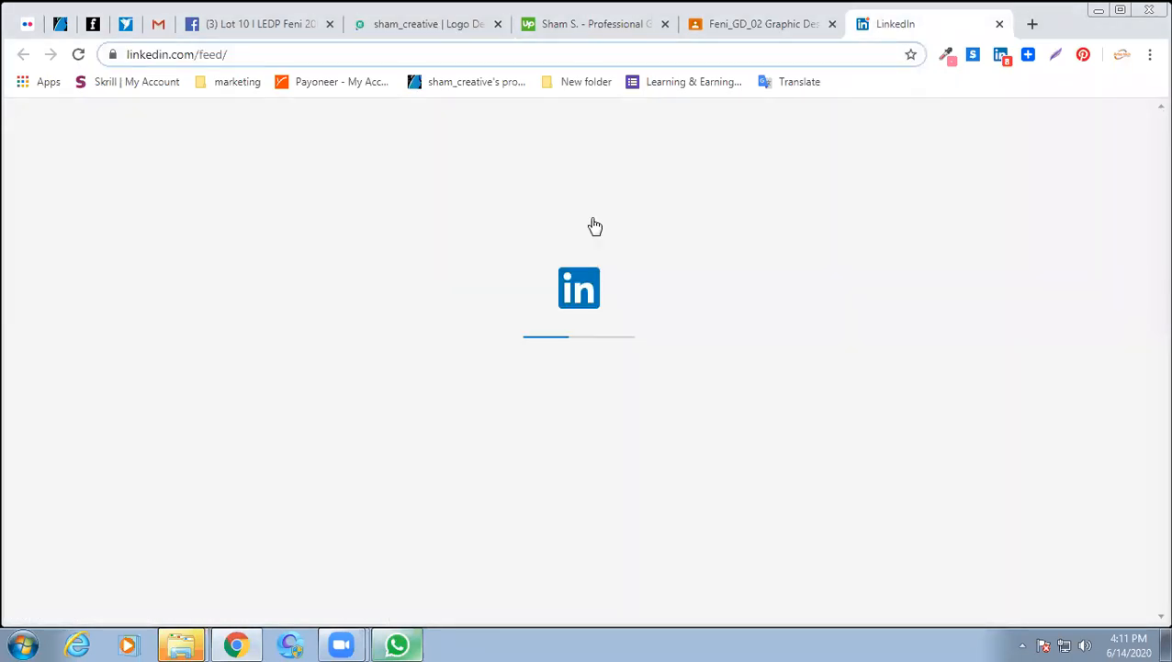
{"action": "left_click", "coordinate": [429, 25]}
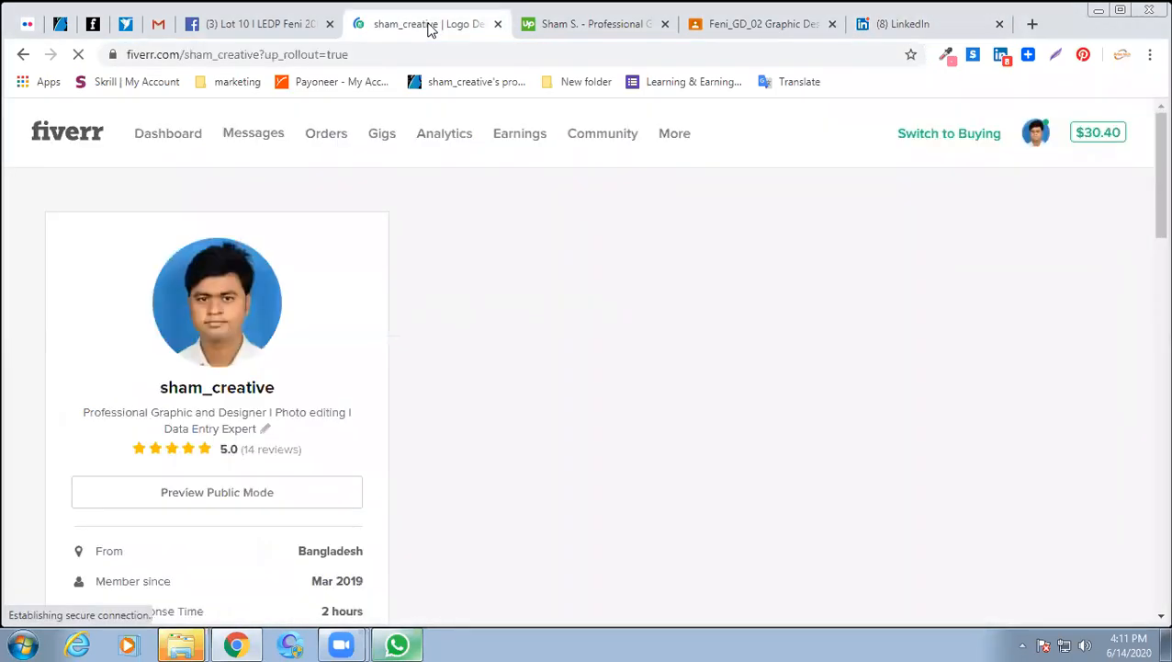
{"action": "left_click", "coordinate": [896, 25]}
{"action": "left_click", "coordinate": [418, 25]}
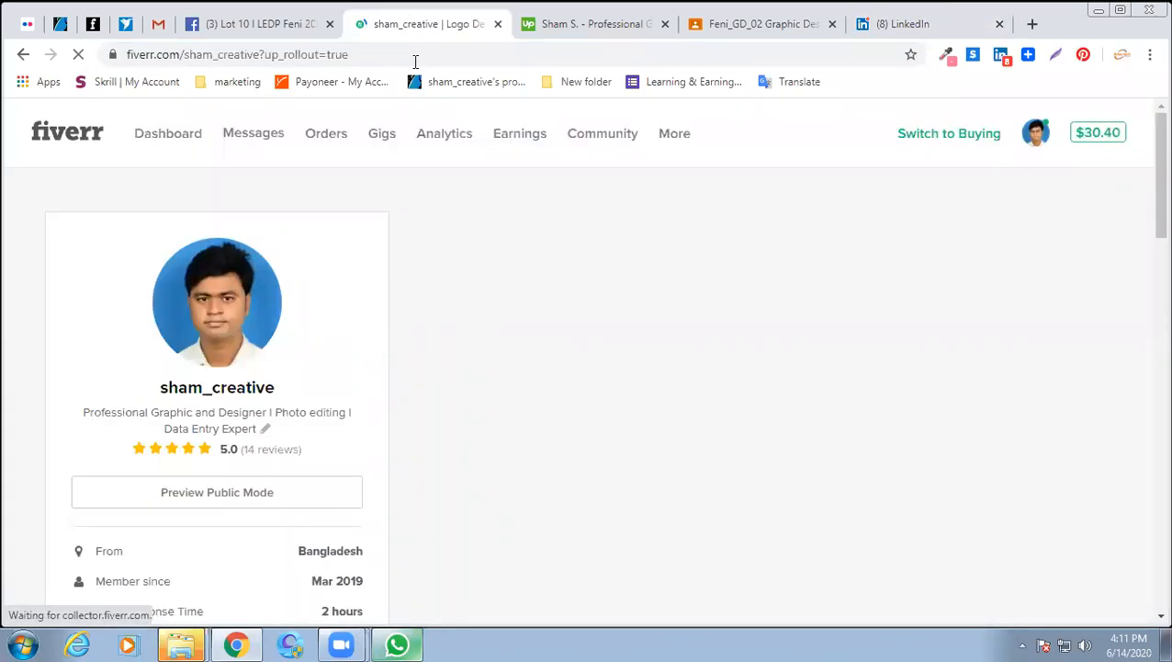
Open the unread LinkedIn conversation and send the suggested reply "What do you do?".
{"action": "left_click", "coordinate": [896, 25]}
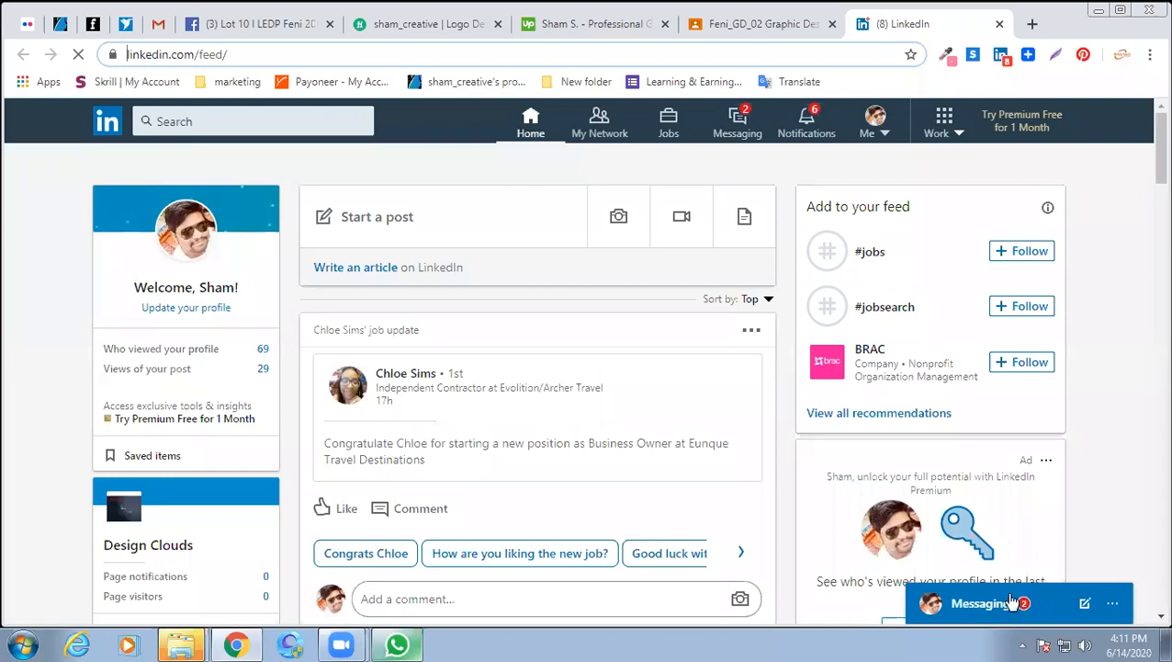
{"action": "left_click", "coordinate": [1004, 595]}
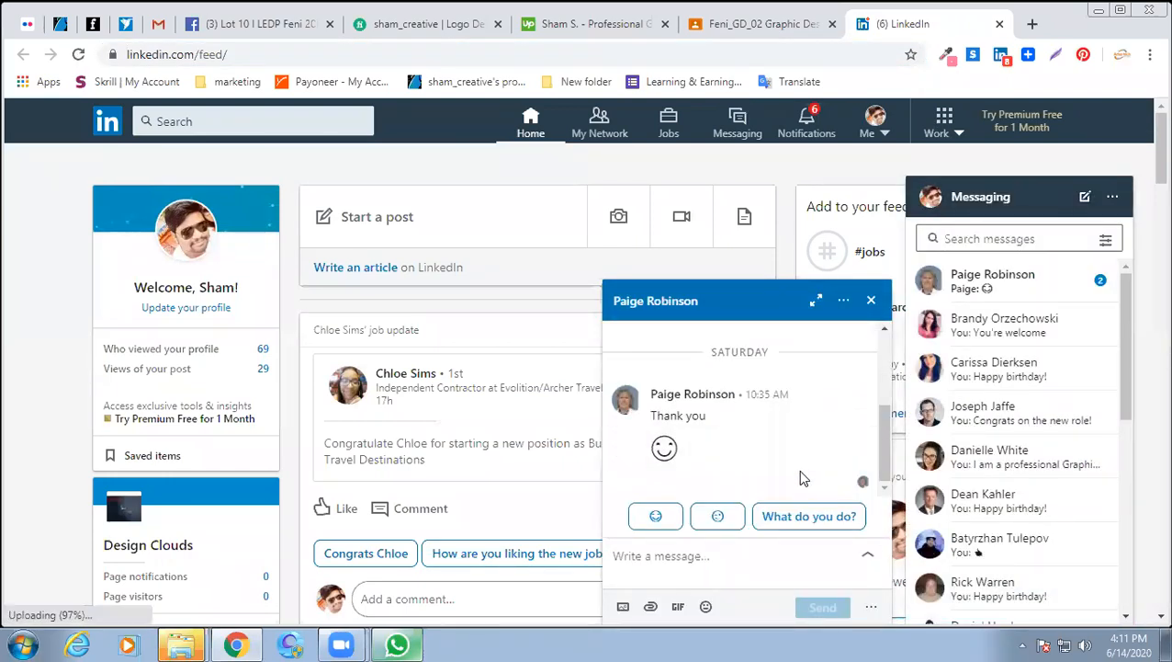
{"action": "scroll", "coordinate": [798, 469], "scroll_direction": "up", "scroll_amount": 5}
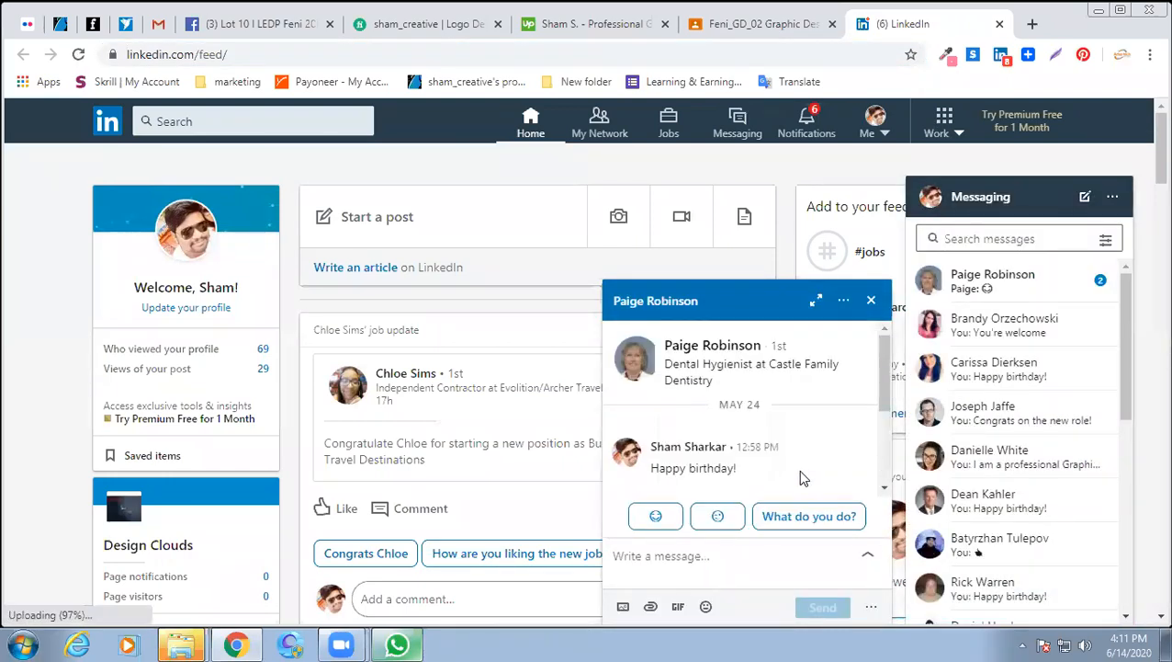
{"action": "left_click", "coordinate": [817, 518]}
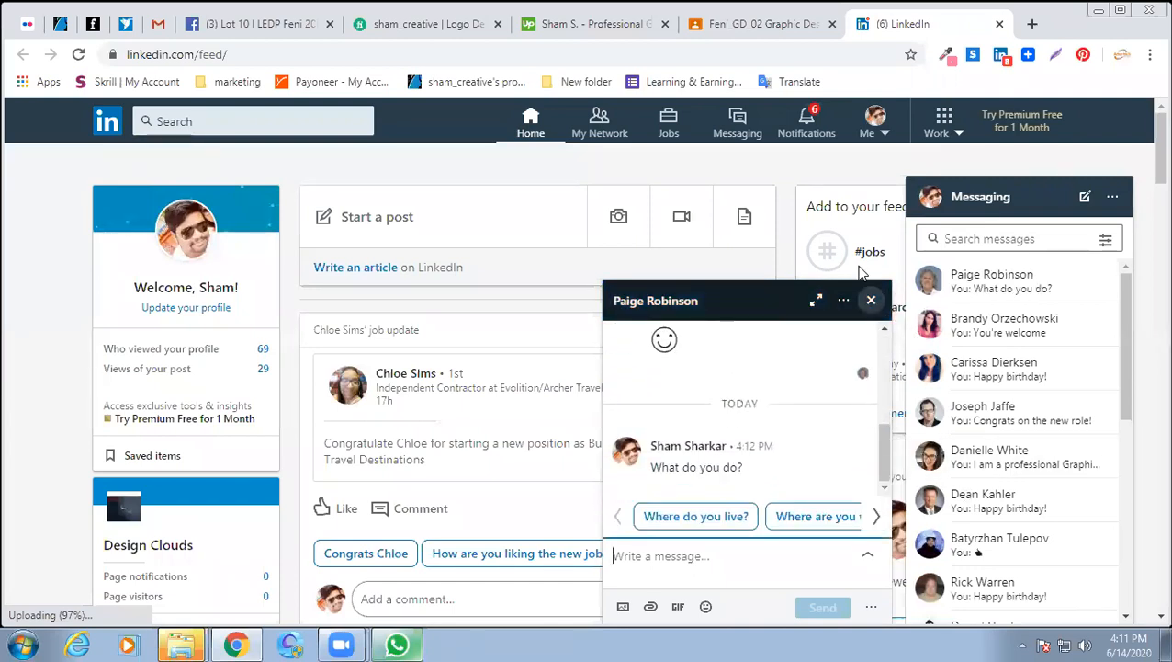
{"action": "left_click", "coordinate": [410, 18]}
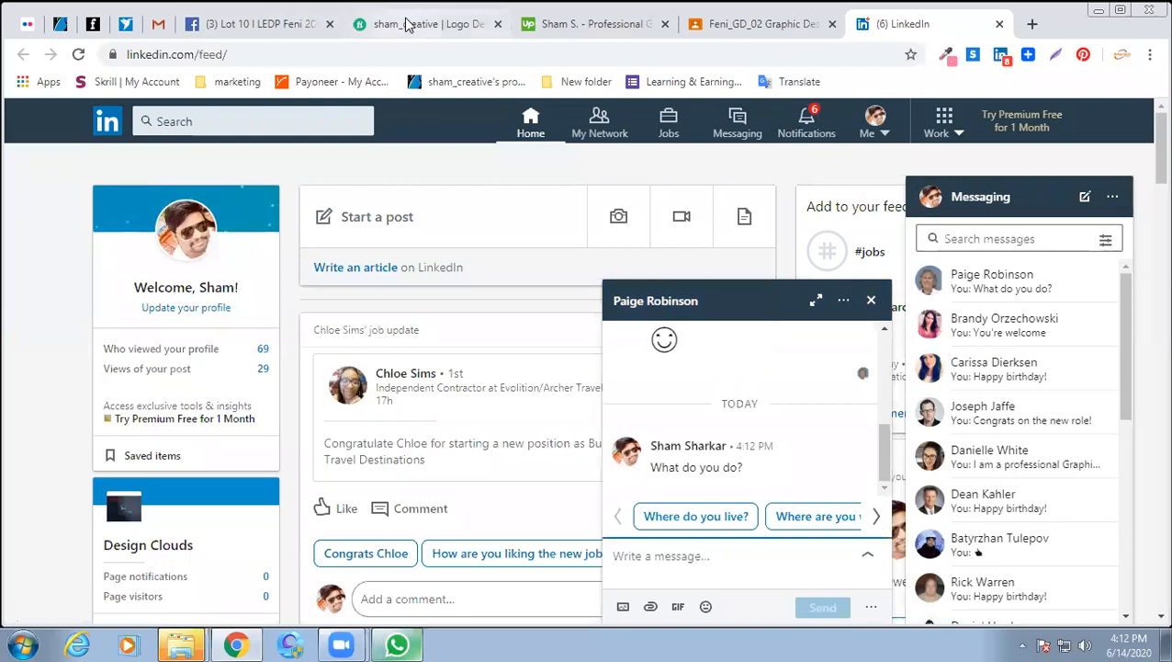
{"action": "left_click", "coordinate": [908, 27]}
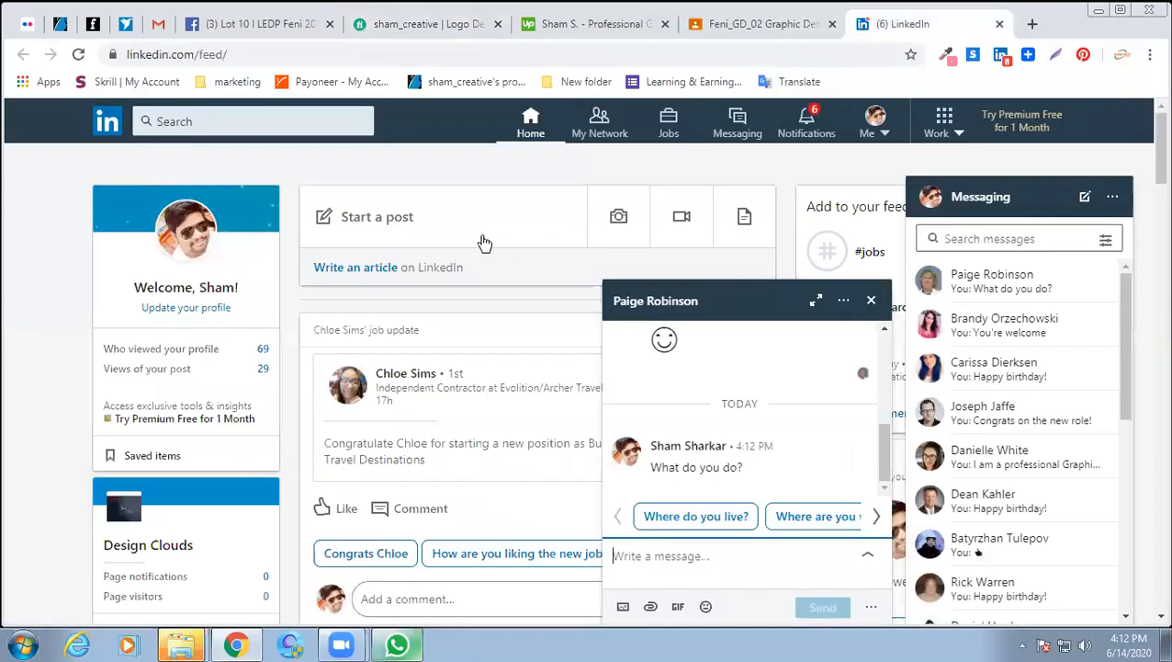
Start a LinkedIn post with the copied promotional message "Check it out! I will do real estate logo design for $5 on #Fiverr" and its link, and try attaching the logo image.
{"action": "left_click", "coordinate": [489, 234]}
{"action": "type", "text": "Check it out! I will do real estate logo design for $5 on #Fiverr https://www.fiverr.com/s2/023cef1827"}
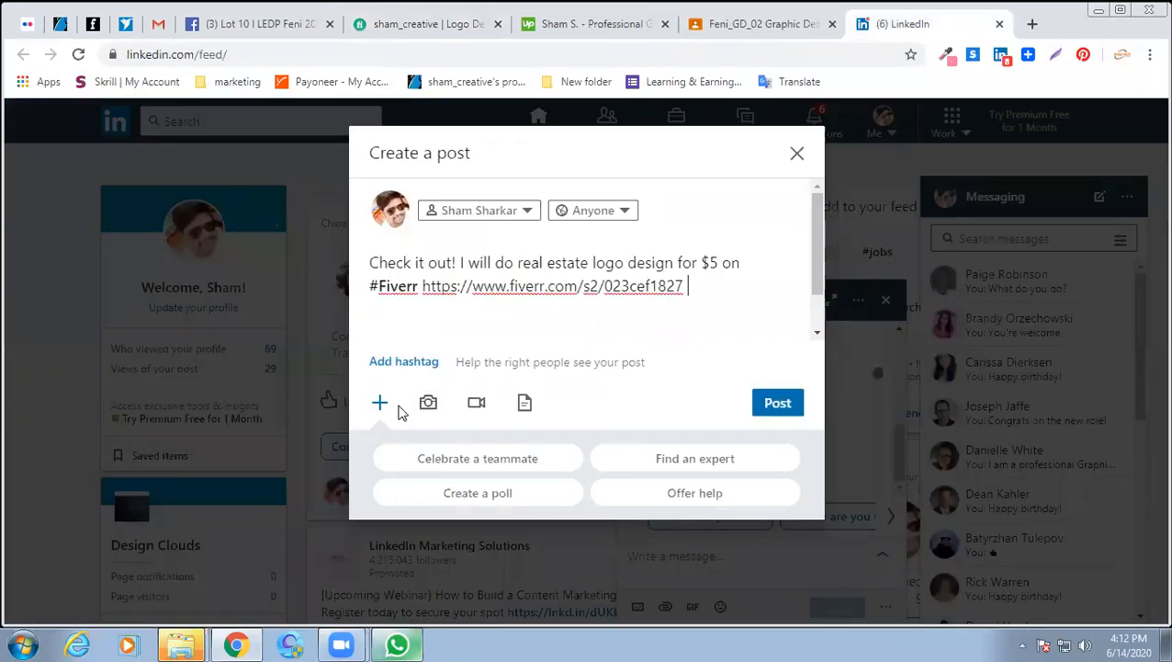
{"action": "left_click", "coordinate": [430, 406]}
{"action": "left_click", "coordinate": [219, 157]}
{"action": "left_click", "coordinate": [634, 386]}
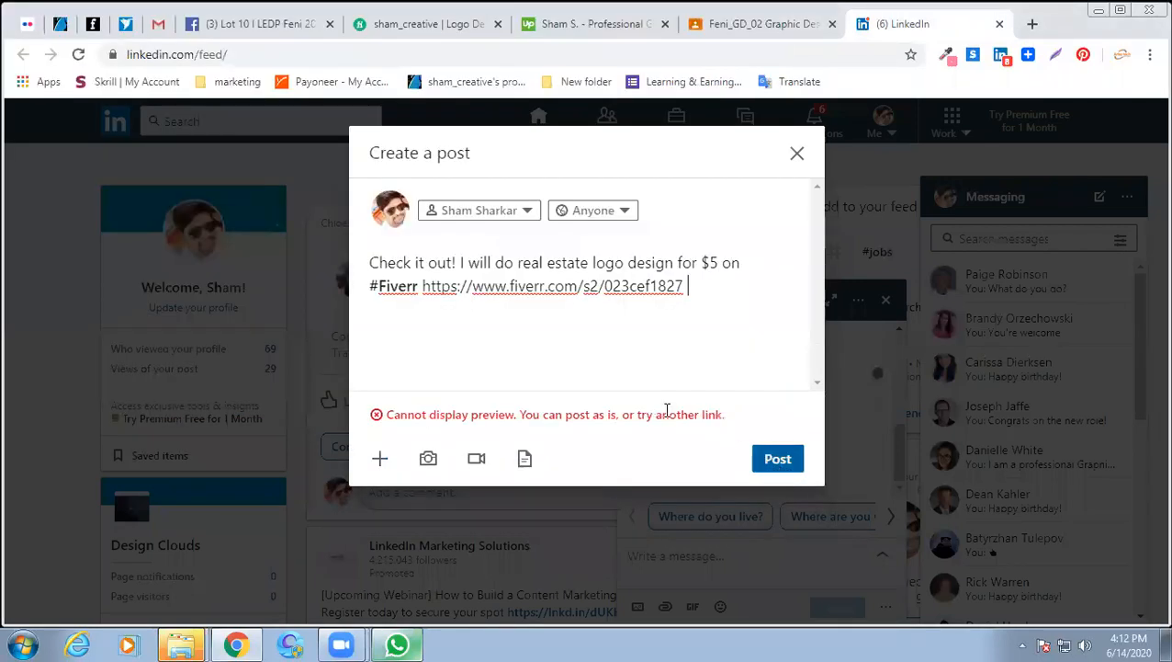
Attach the Realesate image from the logo folder to the LinkedIn post and publish it.
{"action": "left_click", "coordinate": [429, 458]}
{"action": "left_click", "coordinate": [228, 141]}
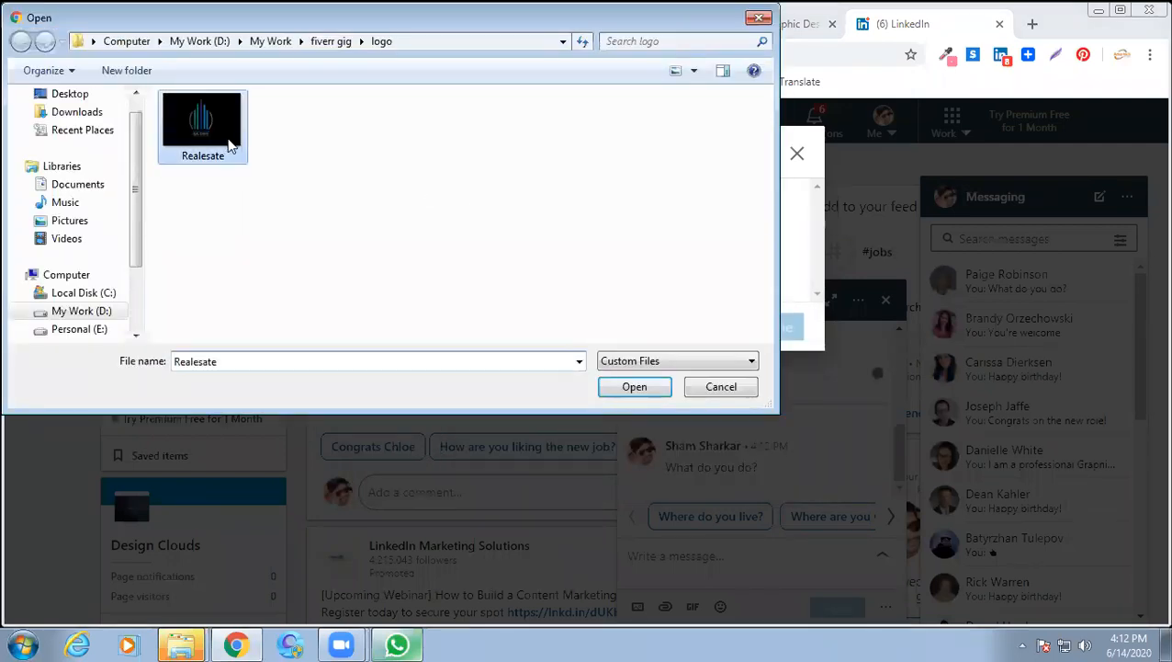
{"action": "left_click", "coordinate": [611, 386]}
{"action": "left_click", "coordinate": [776, 481]}
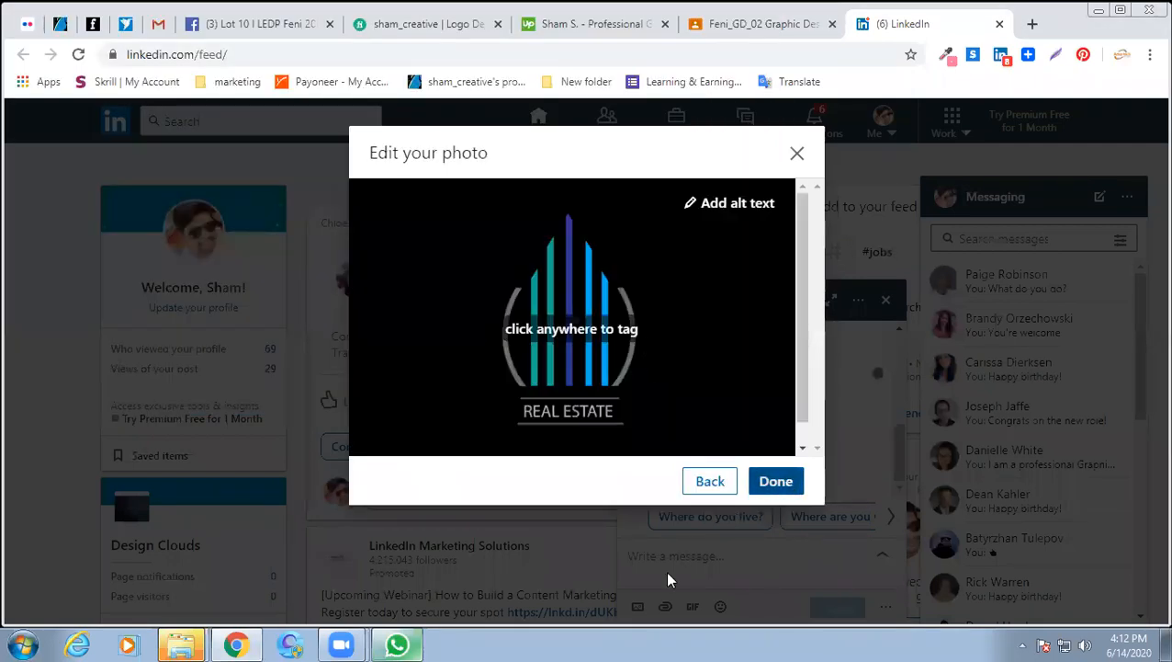
{"action": "left_click", "coordinate": [788, 488]}
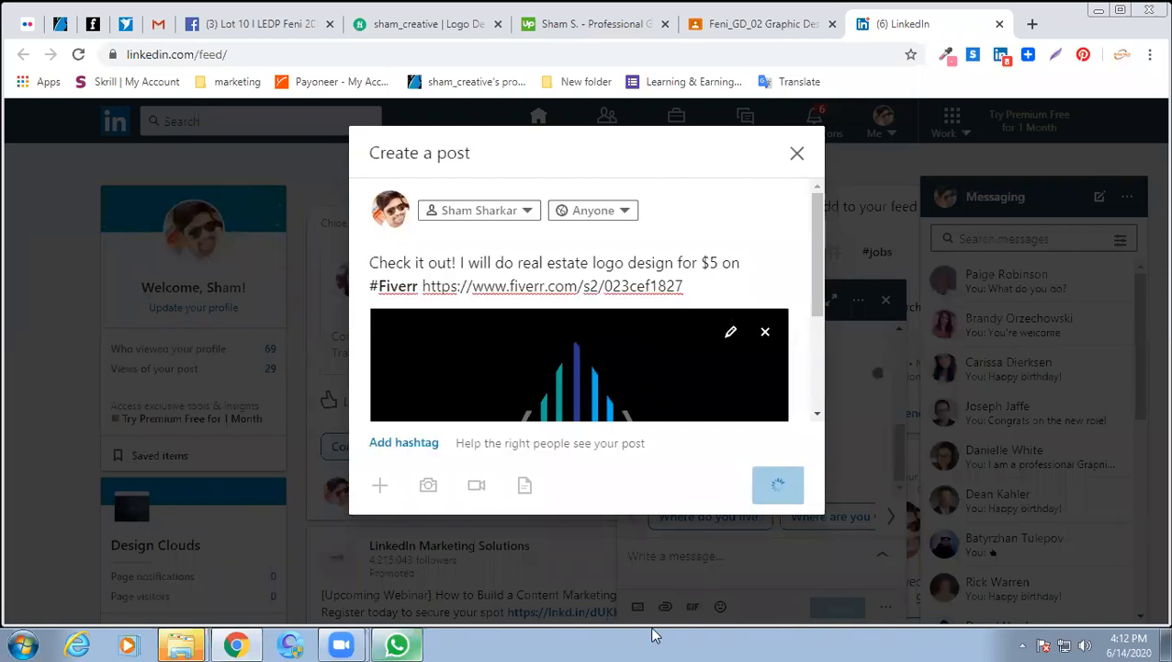